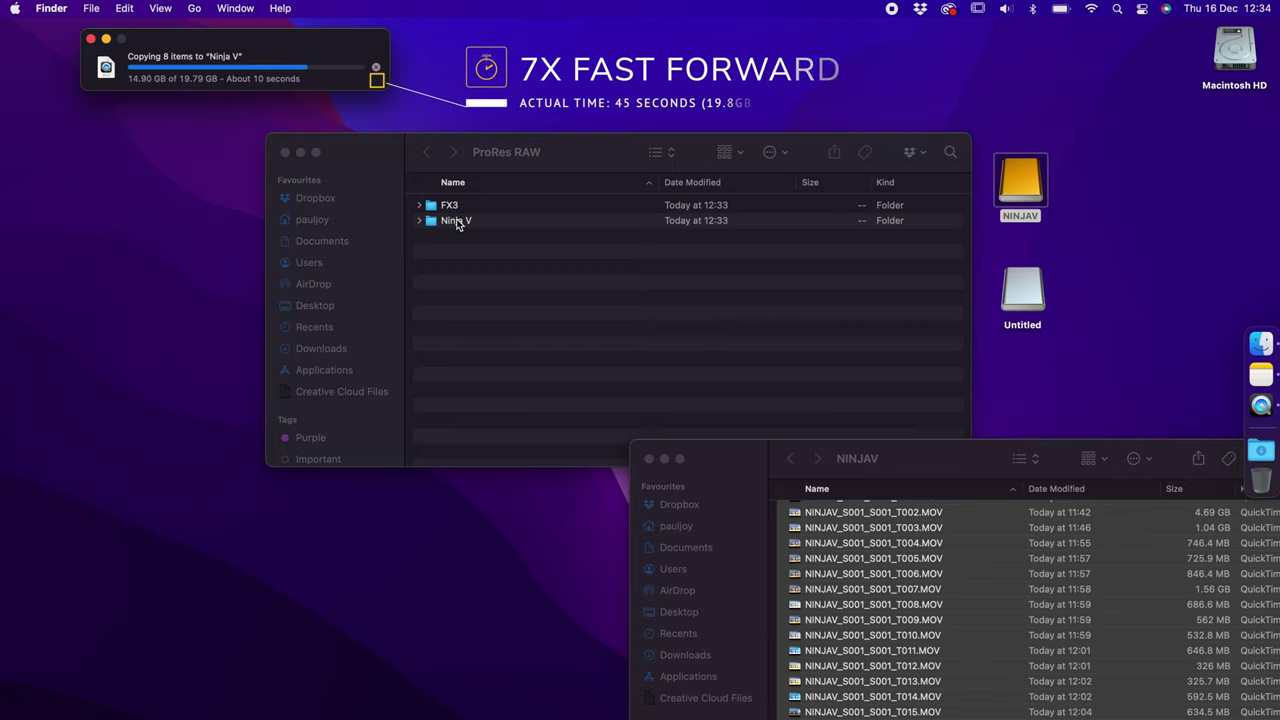
- Copy the private folder from the Untitled drive into the FX3 folder inside ProRes RAW
left_click(649, 458)
double_click(1018, 288)
left_click_drag(649, 172, 897, 438)
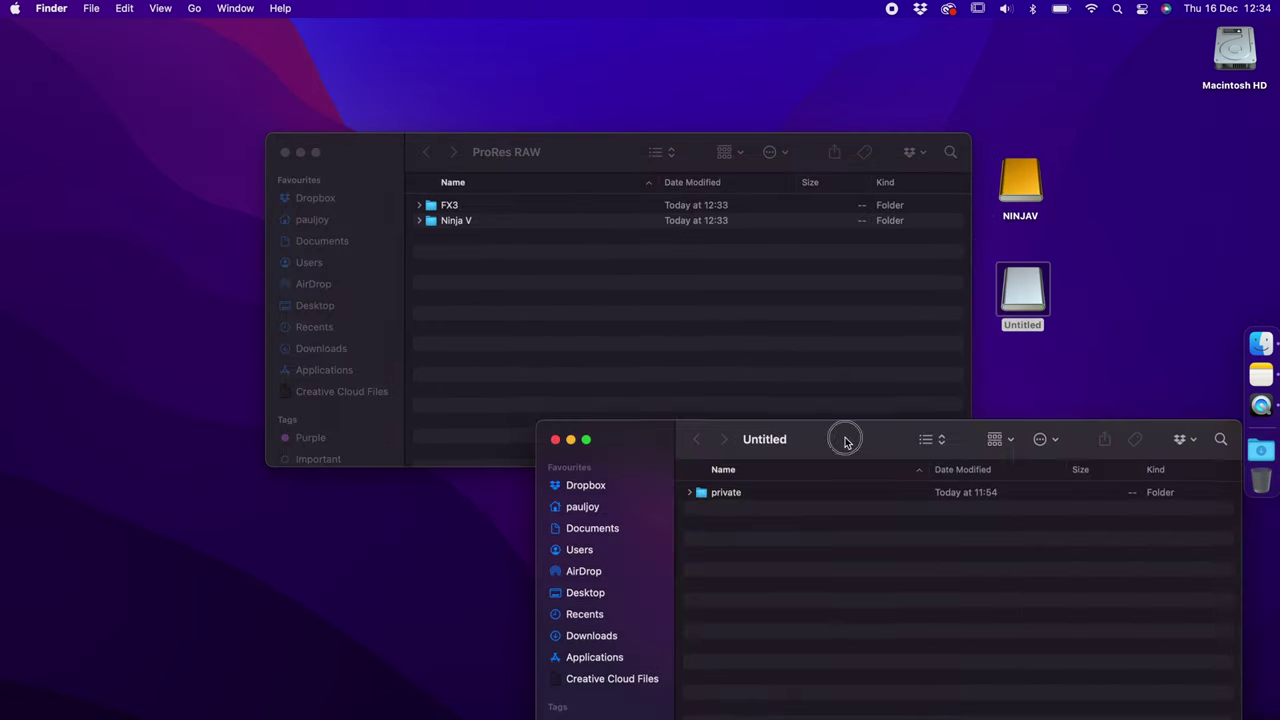
left_click_drag(703, 496, 449, 207)
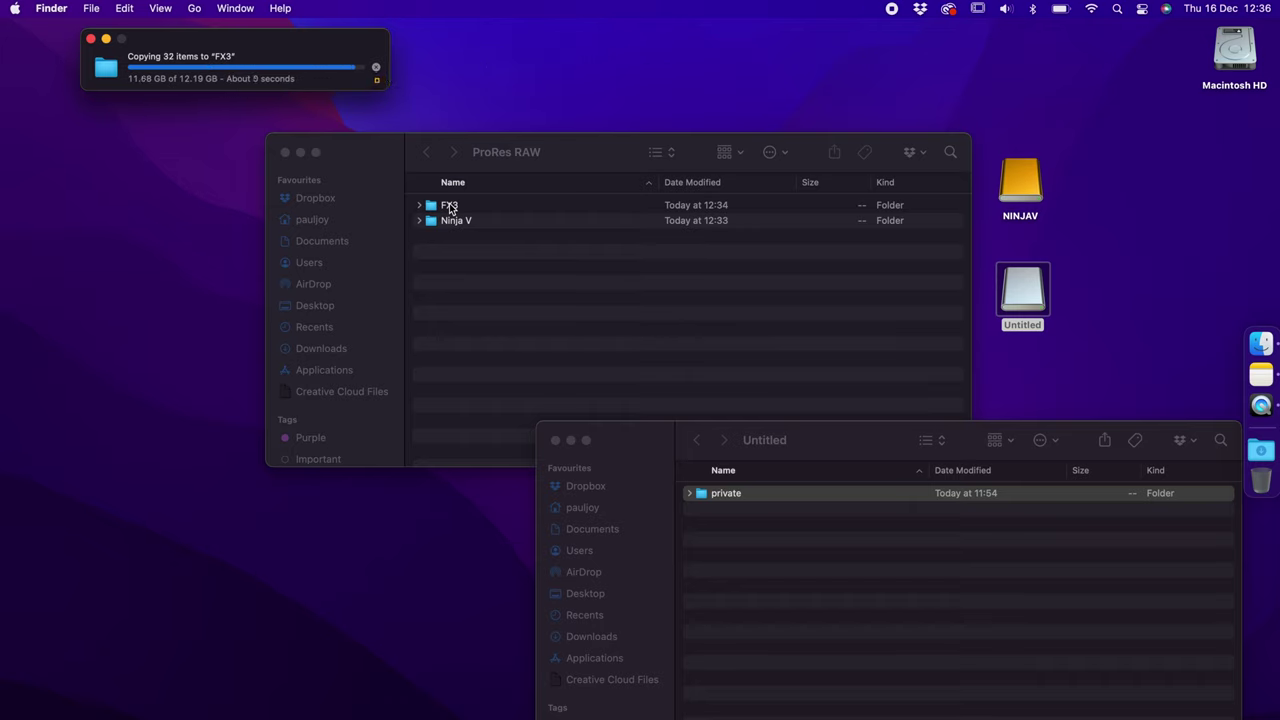
- Close the ProRes RAW and Untitled folder windows and eject the NINJAV and Untitled drives
left_click(285, 152)
left_click(555, 440)
left_click_drag(1096, 124, 980, 306)
left_click_drag(1024, 200, 1268, 495)
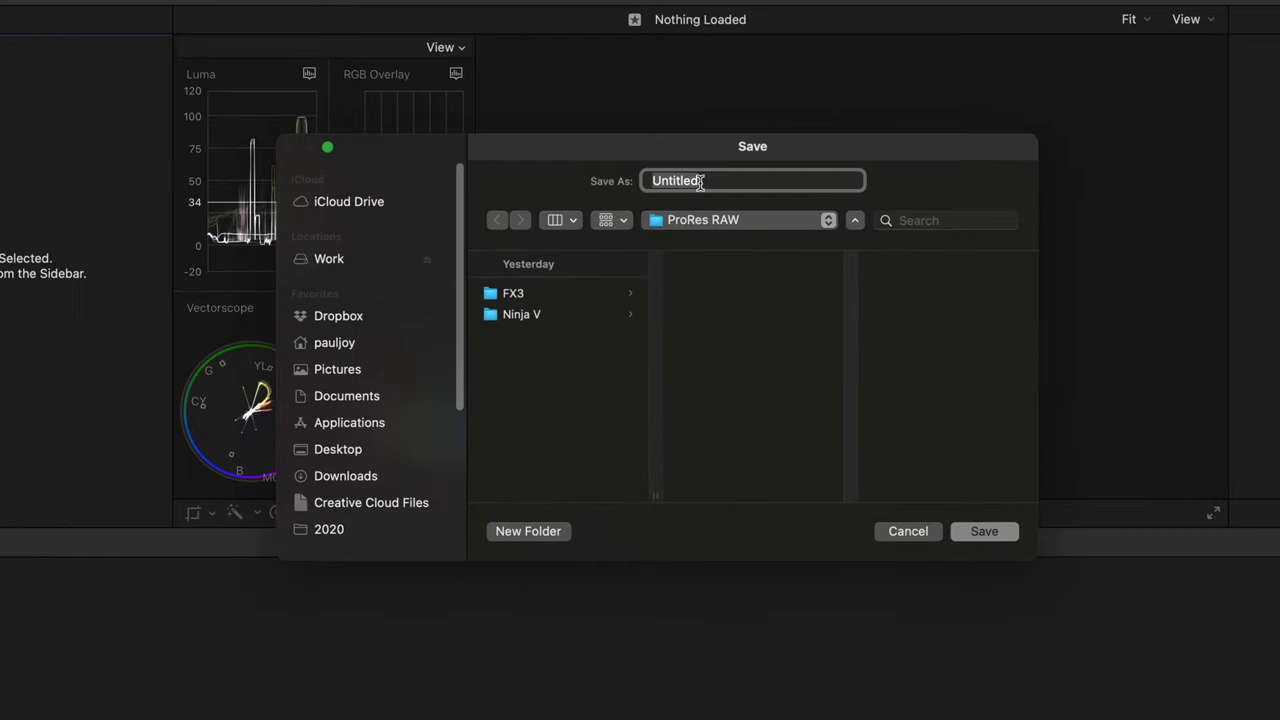
- Save the new Final Cut Pro library as ProRes Raw Demo in the ProRes RAW folder and check its color processing setting
type("ProRes Raw Demo")
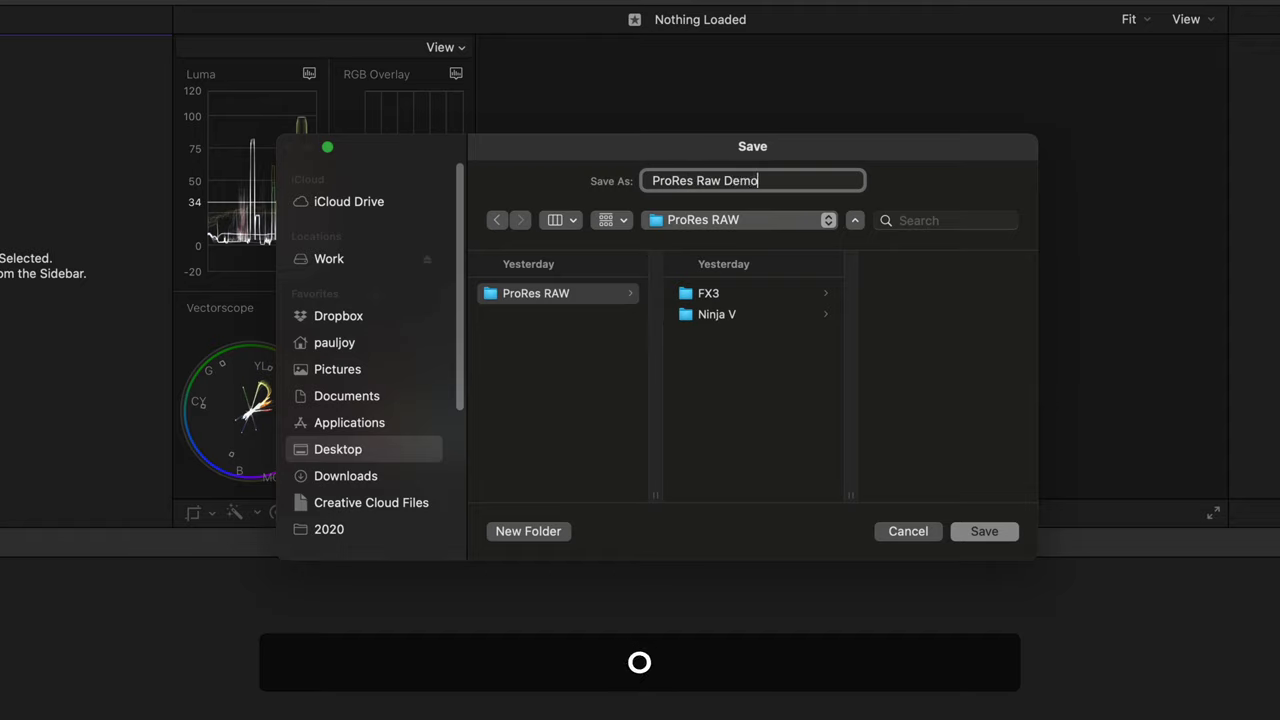
left_click(985, 531)
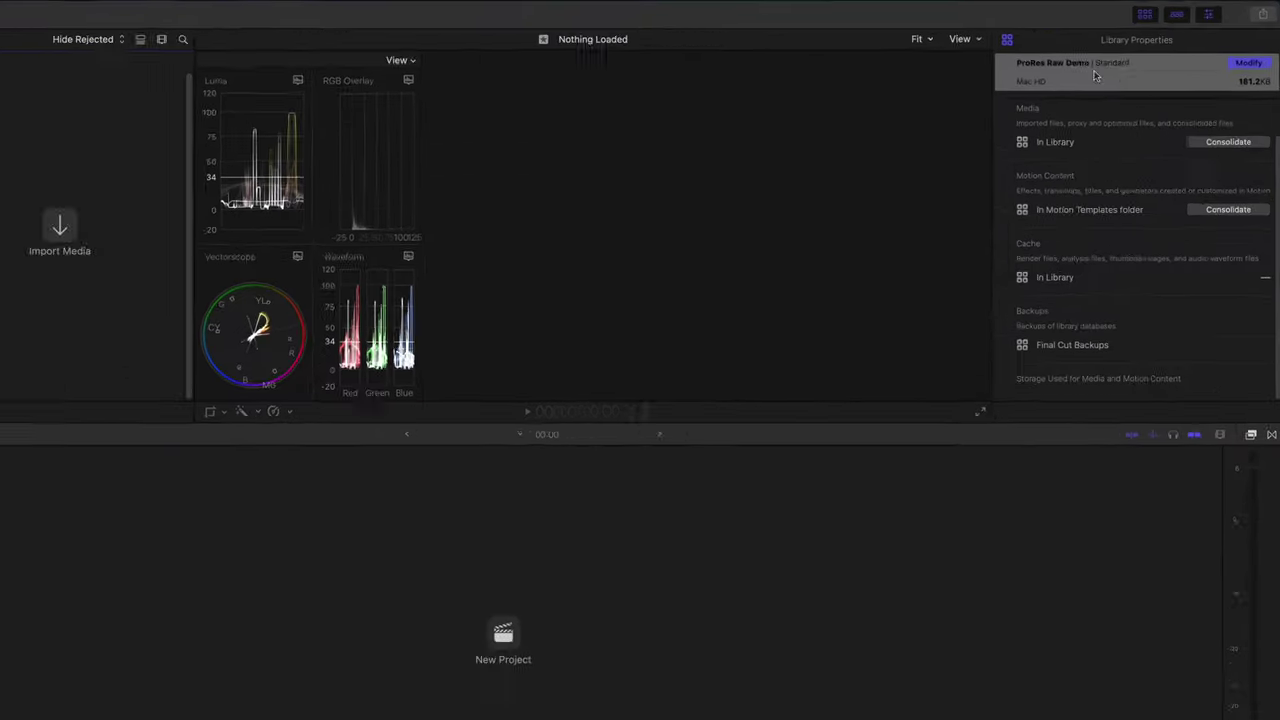
left_click(1250, 84)
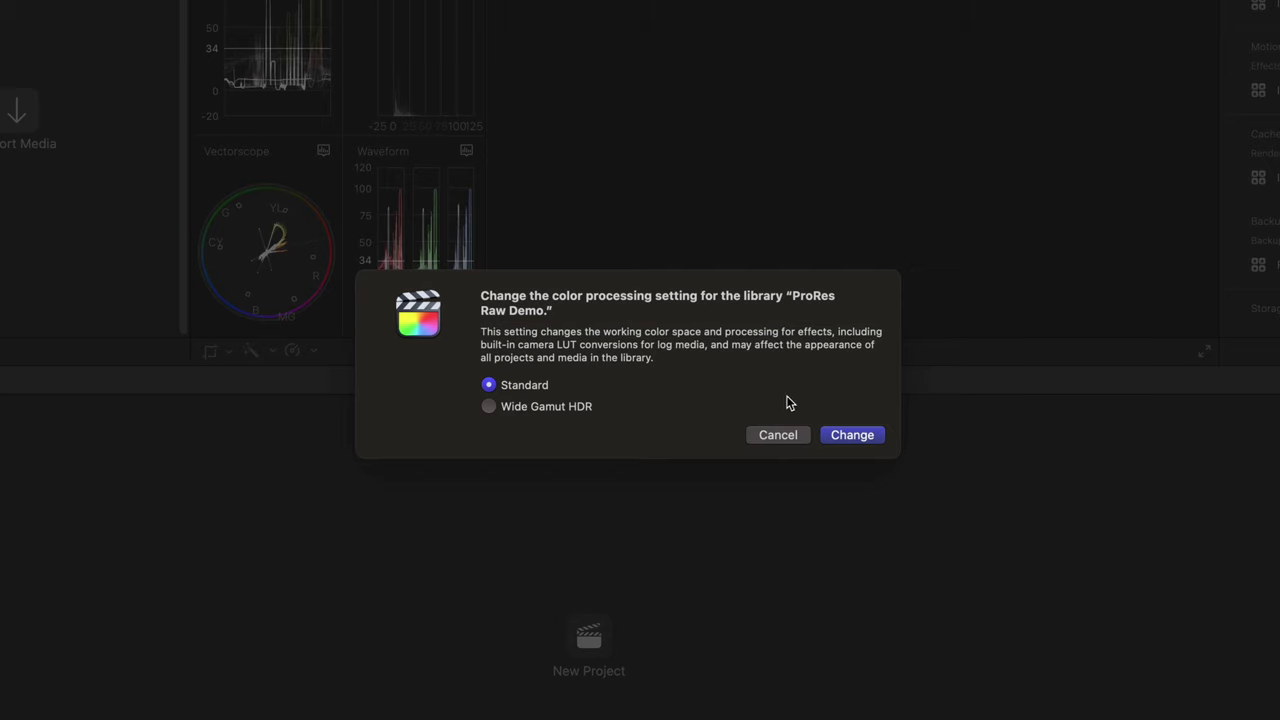
left_click(779, 436)
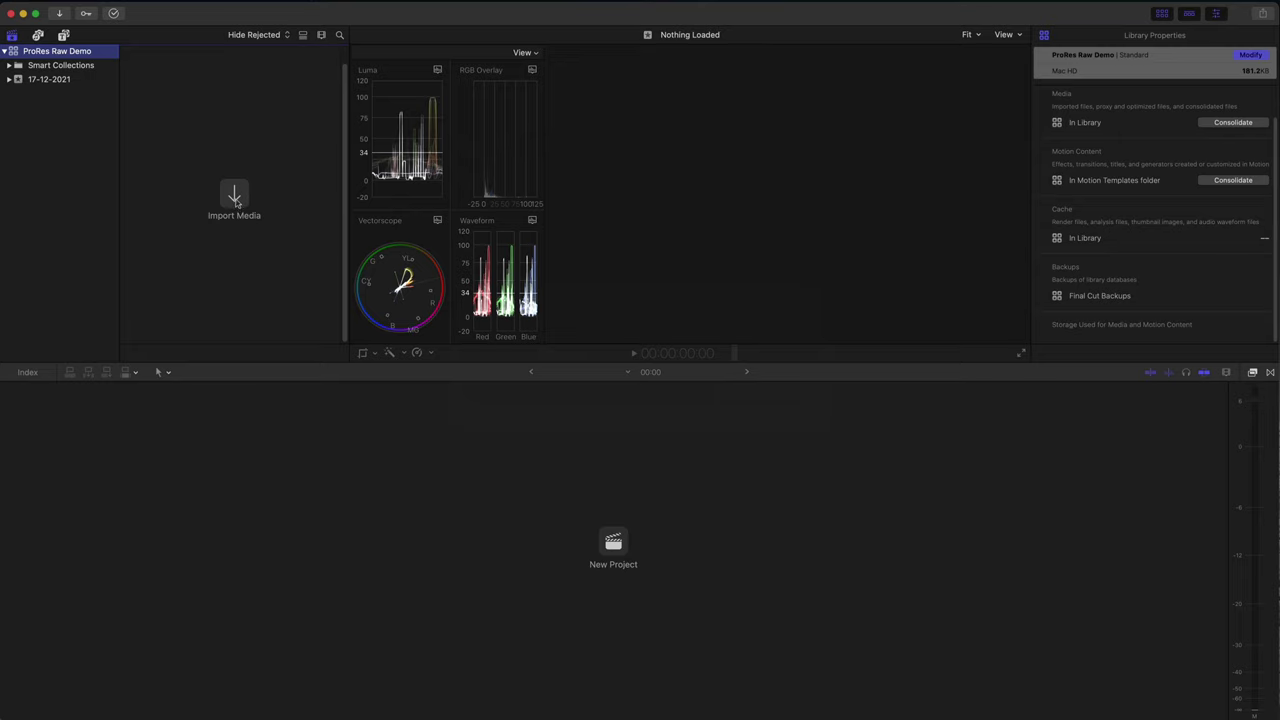
- Import clips FX3-0838 through FX3-0853 from the FX3 folder into the 17-12-2021 event and look through them in the browser
left_click(236, 199)
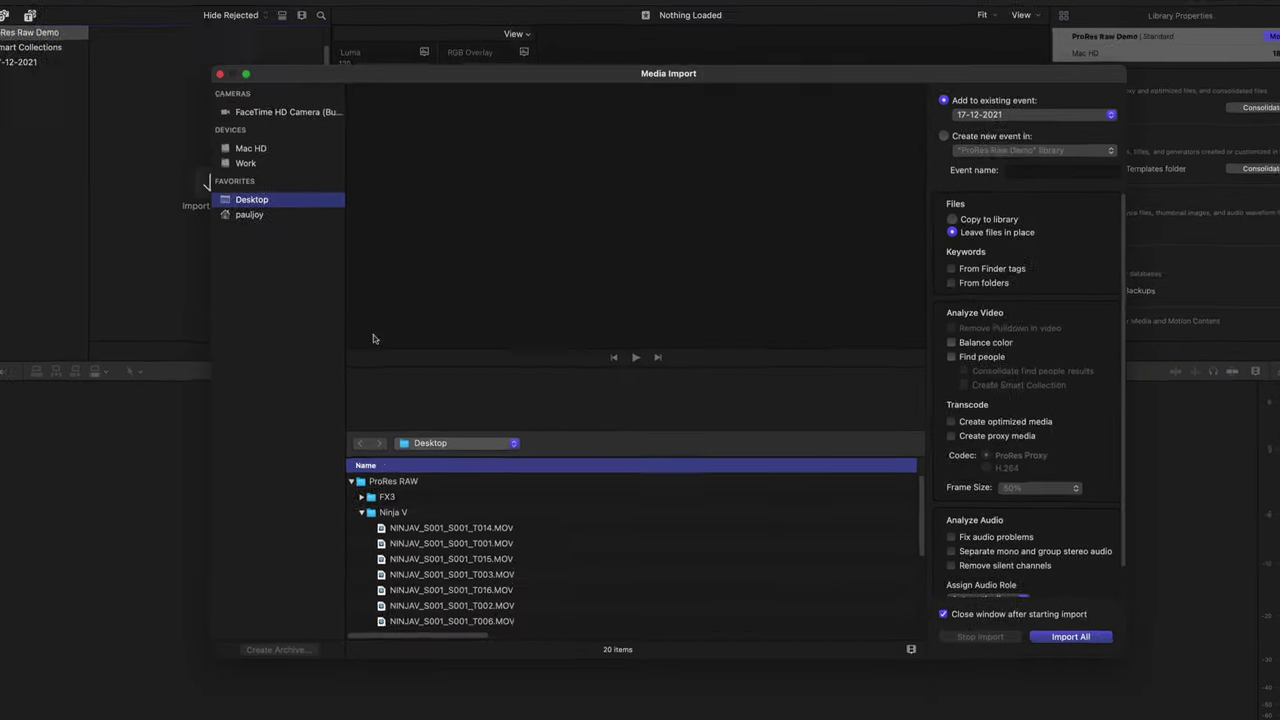
left_click(316, 530)
left_click(192, 177)
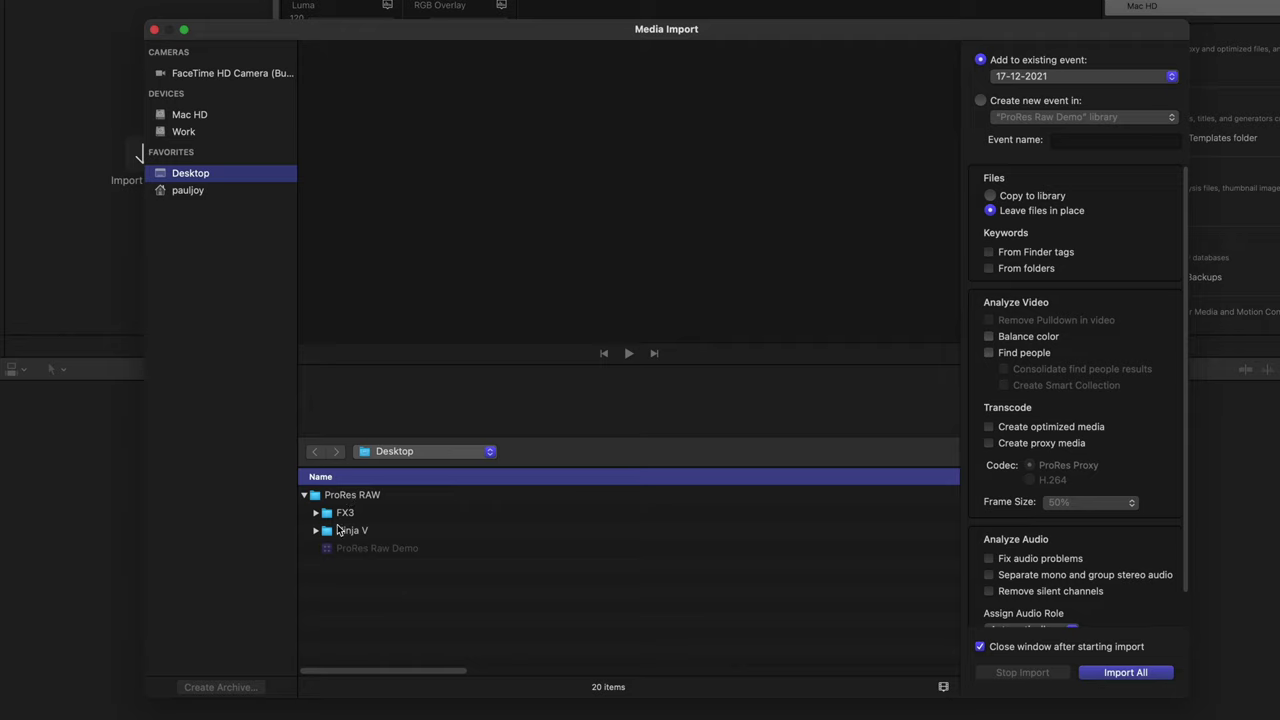
left_click(333, 514)
left_click(317, 513)
left_click(365, 536)
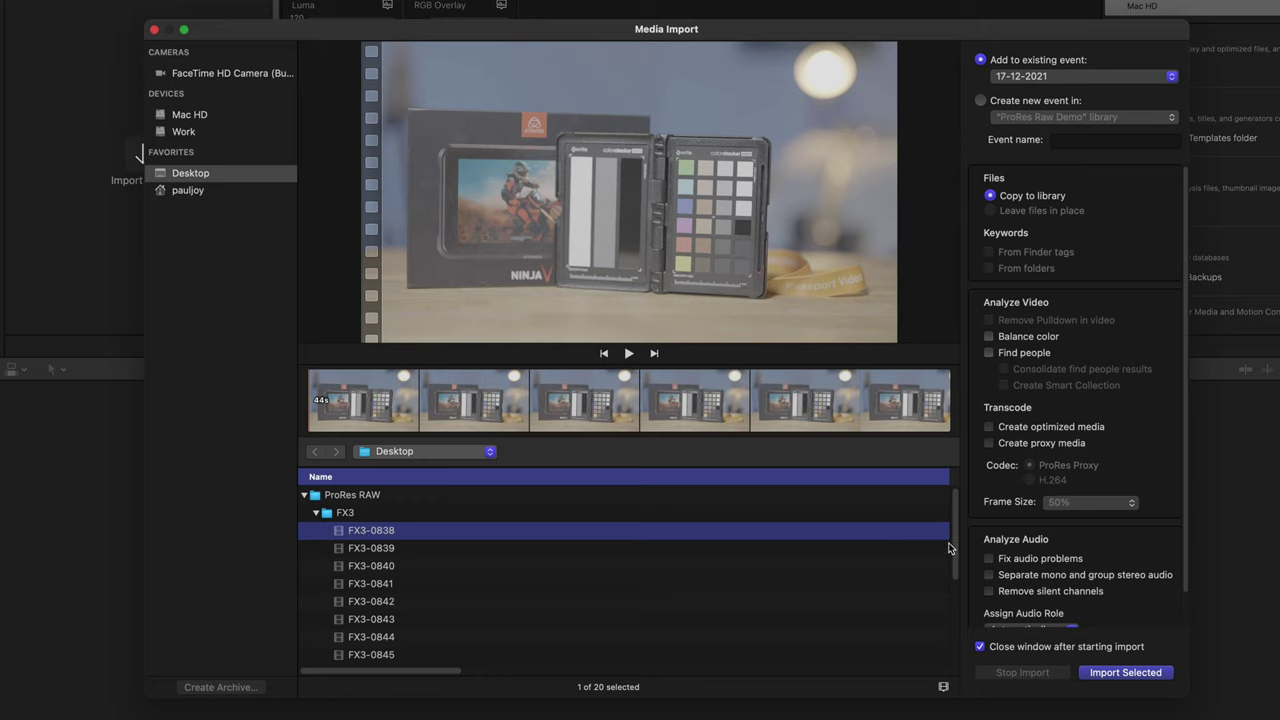
scroll(957, 556, "down", 5)
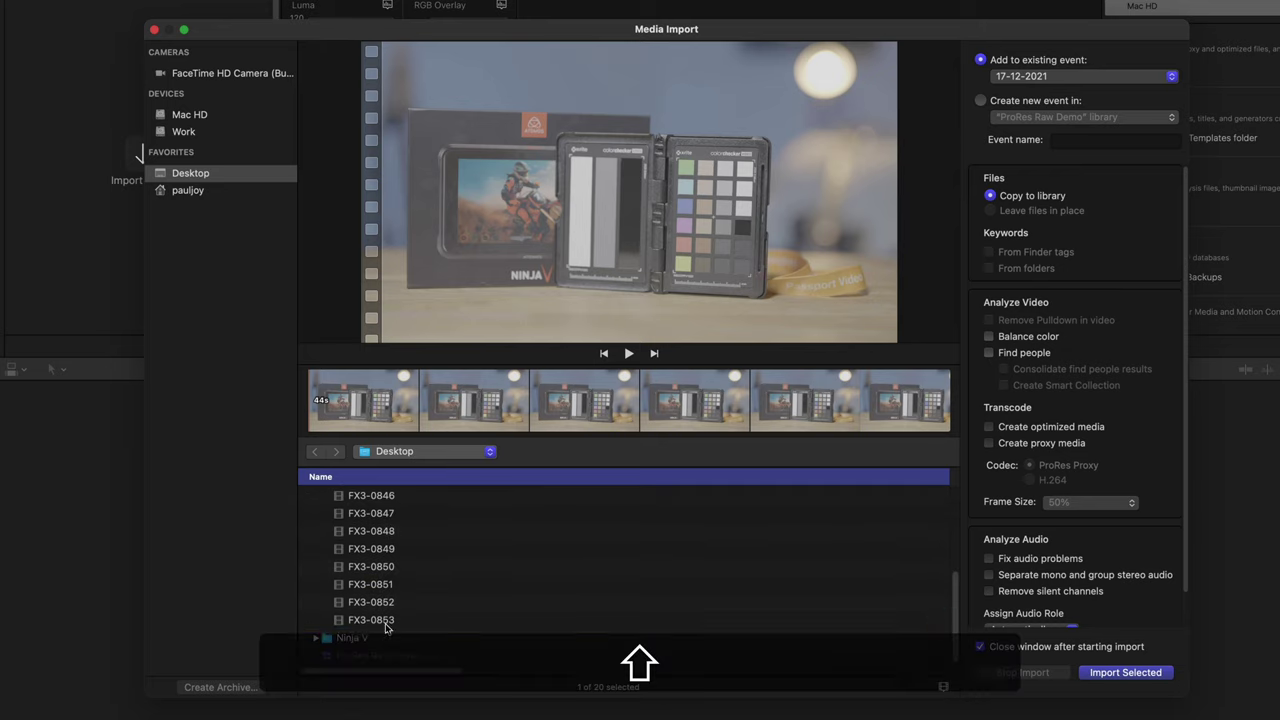
left_click(386, 620, "shift")
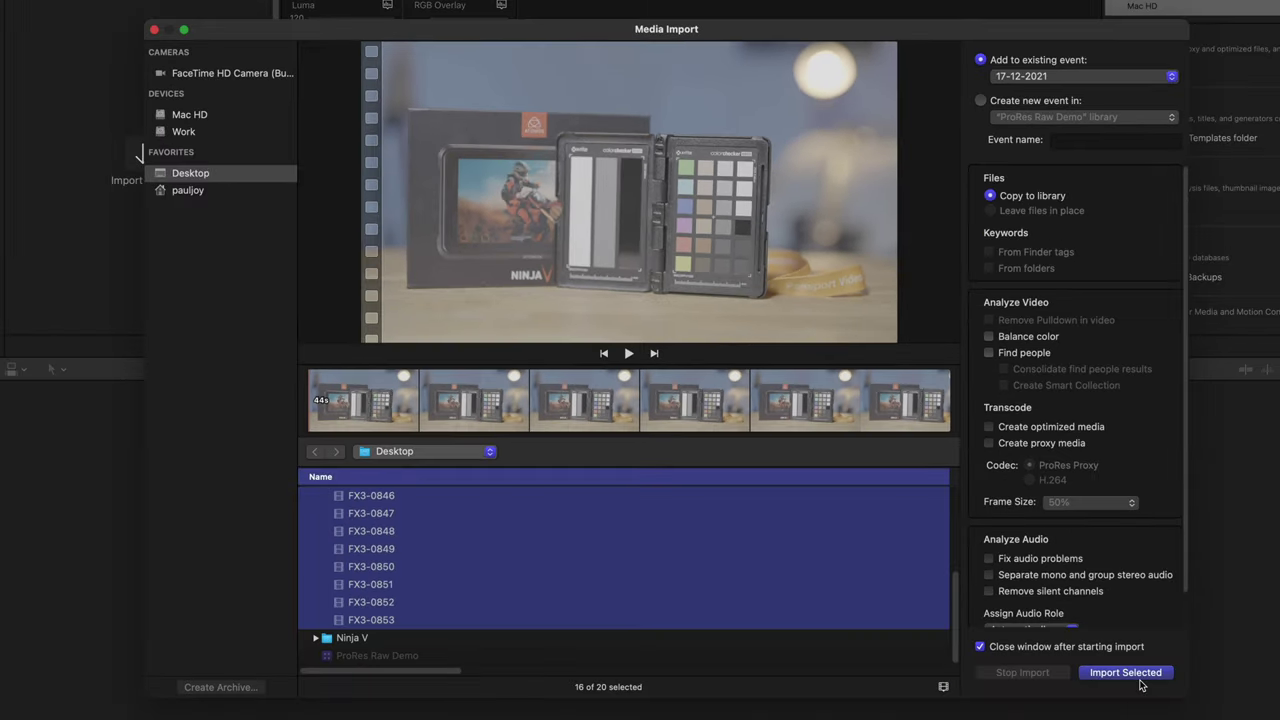
left_click(1138, 679)
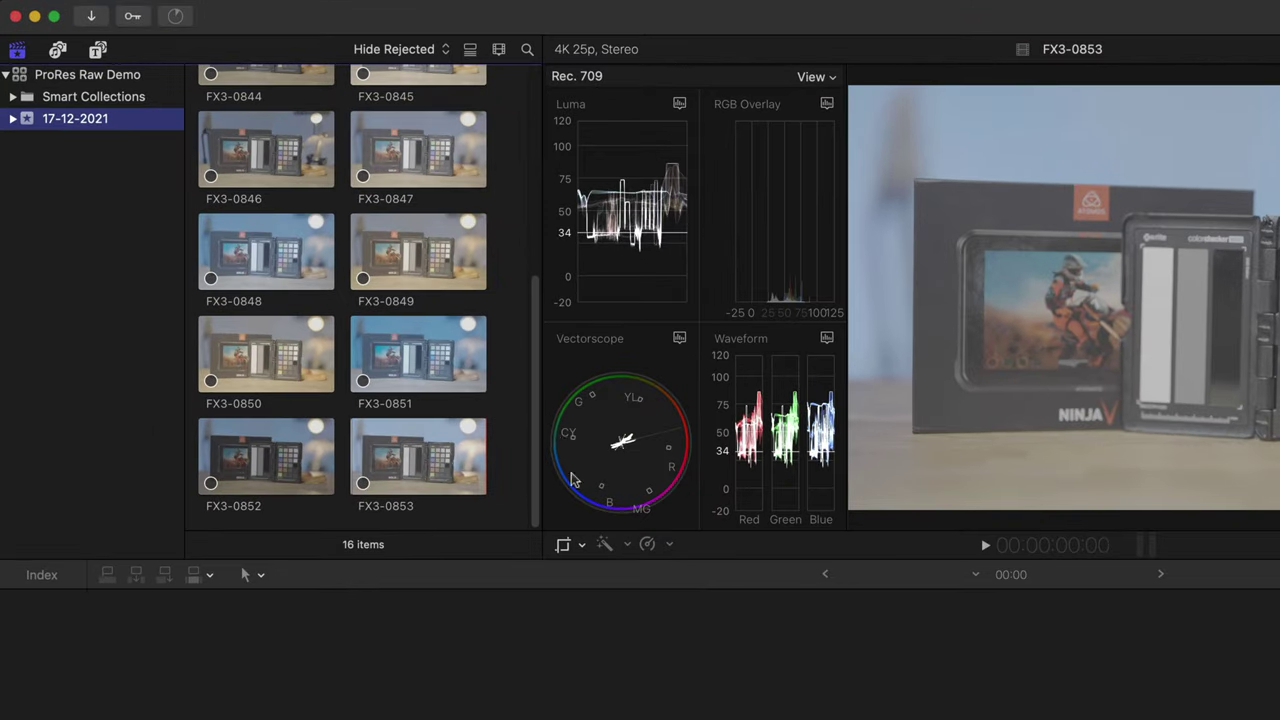
left_click_drag(537, 393, 551, 143)
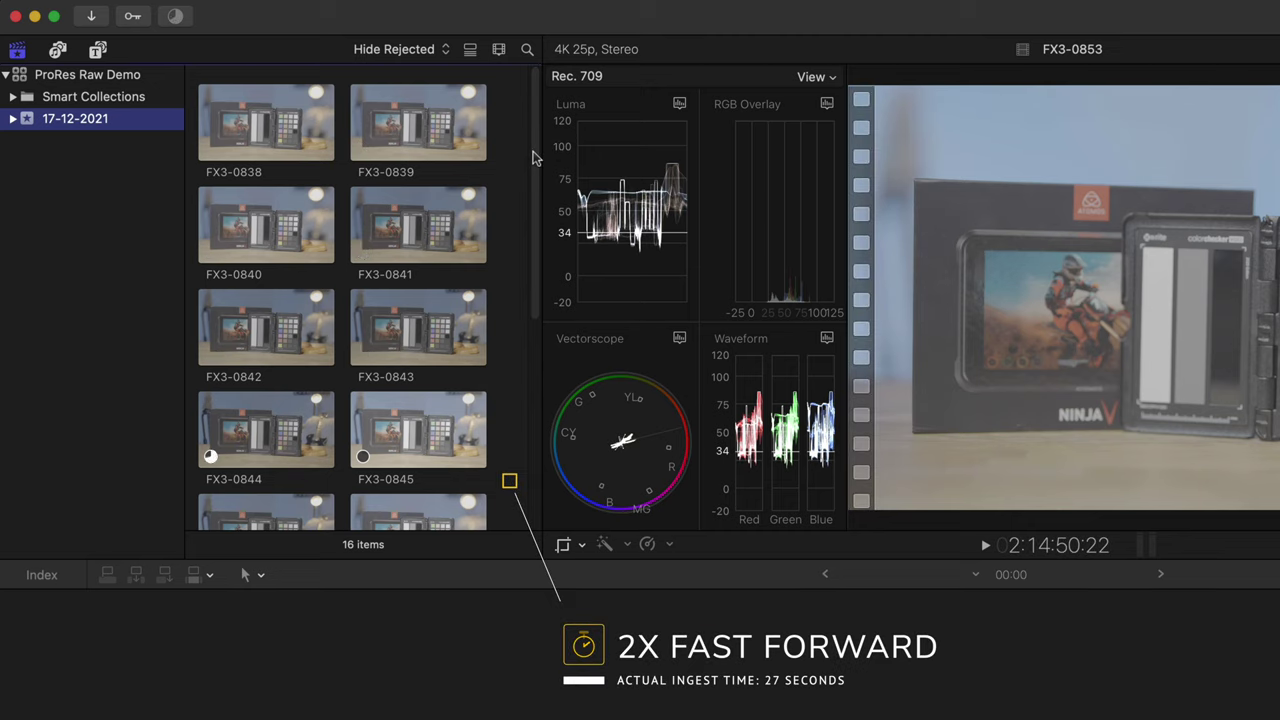
left_click_drag(533, 158, 529, 386)
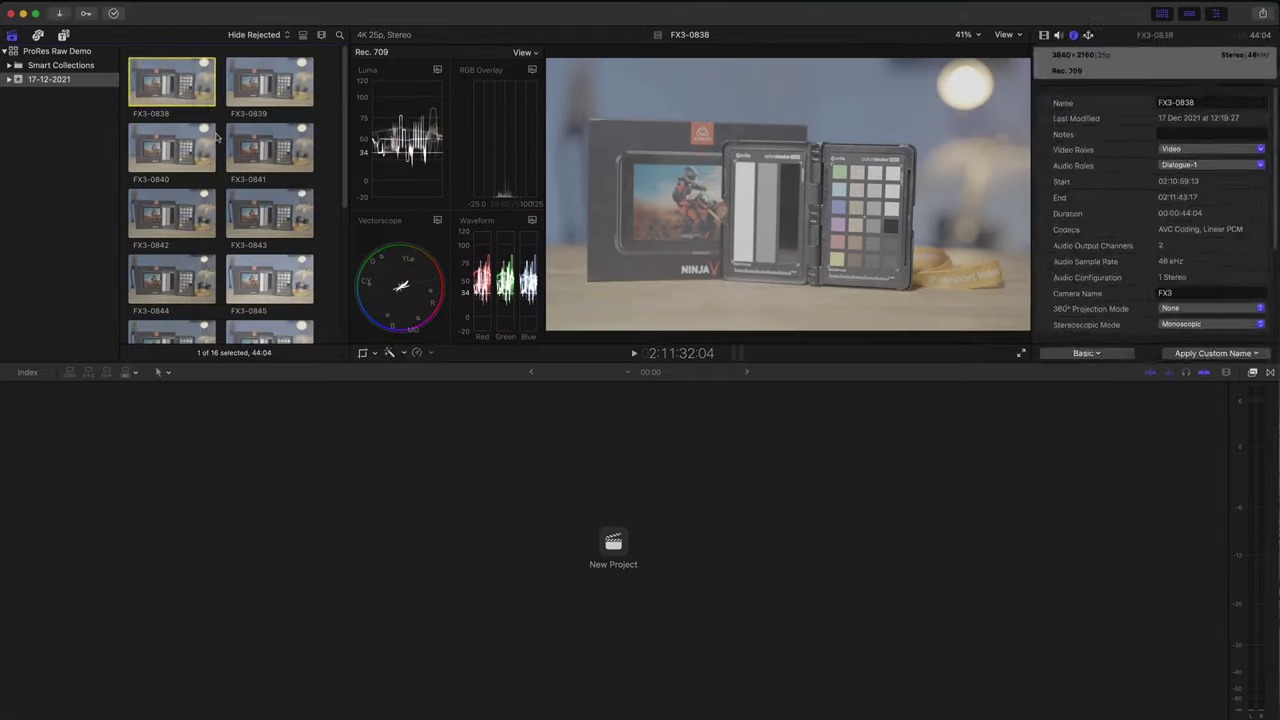
- Preview clips NINJAV_S001_S001_T014, T001 and T015 in the Ninja V folder of the media import window
key("super+i")
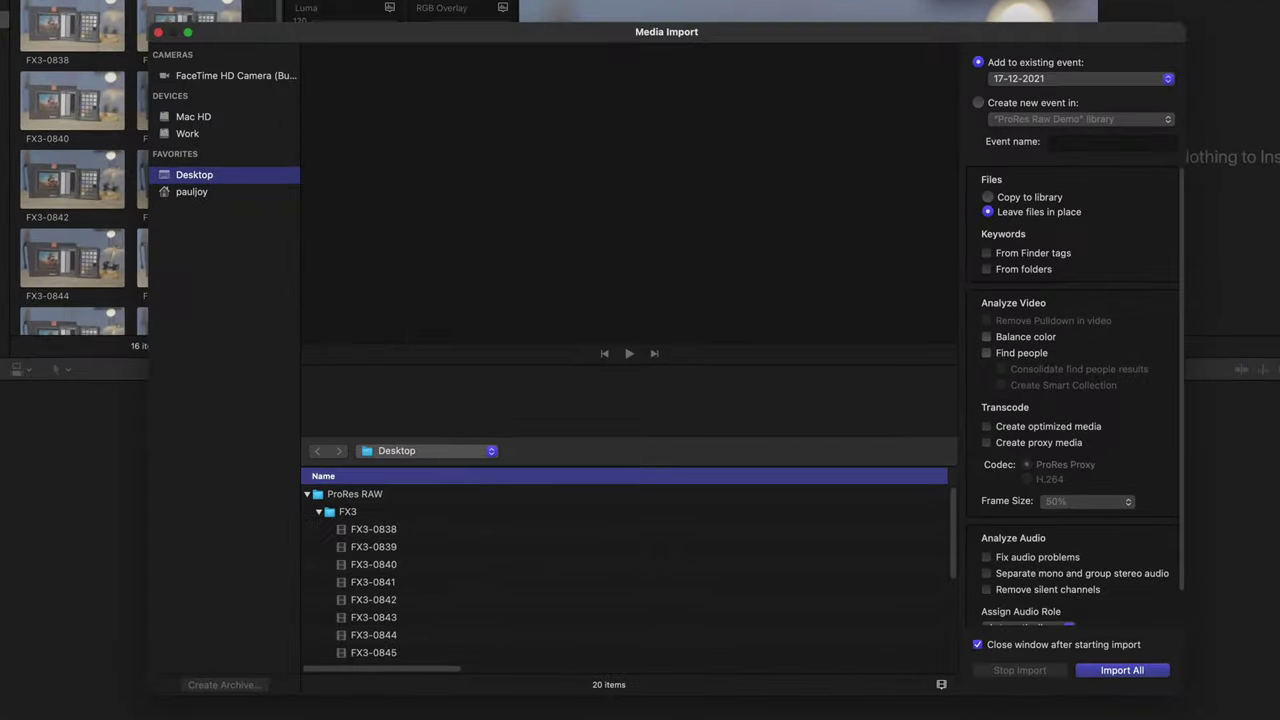
left_click(319, 512)
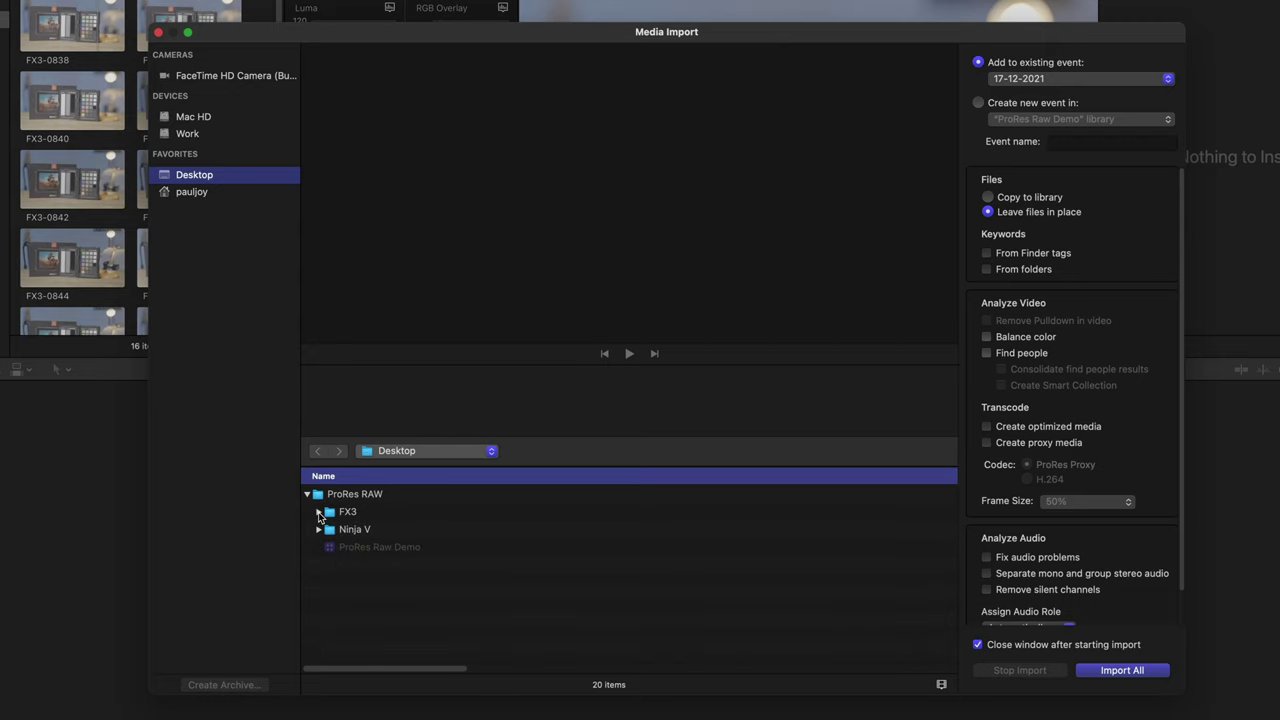
left_click(318, 530)
left_click(360, 548)
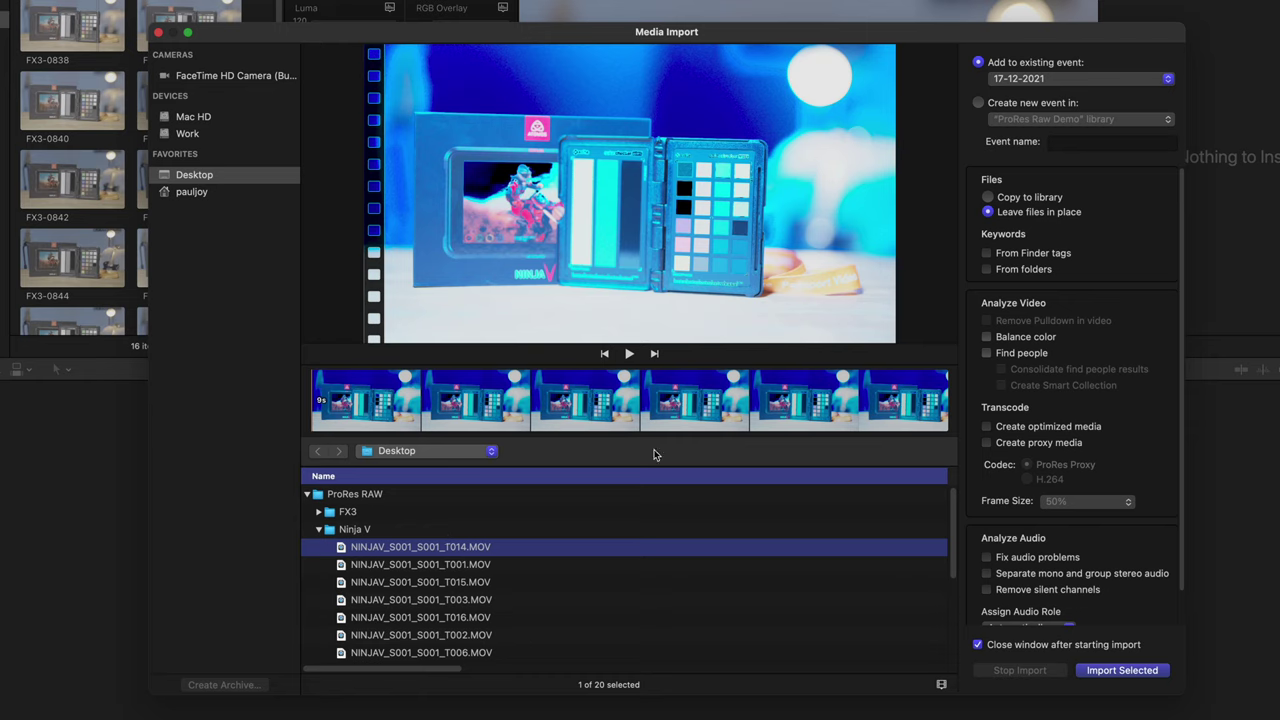
left_click(443, 564)
left_click(445, 581)
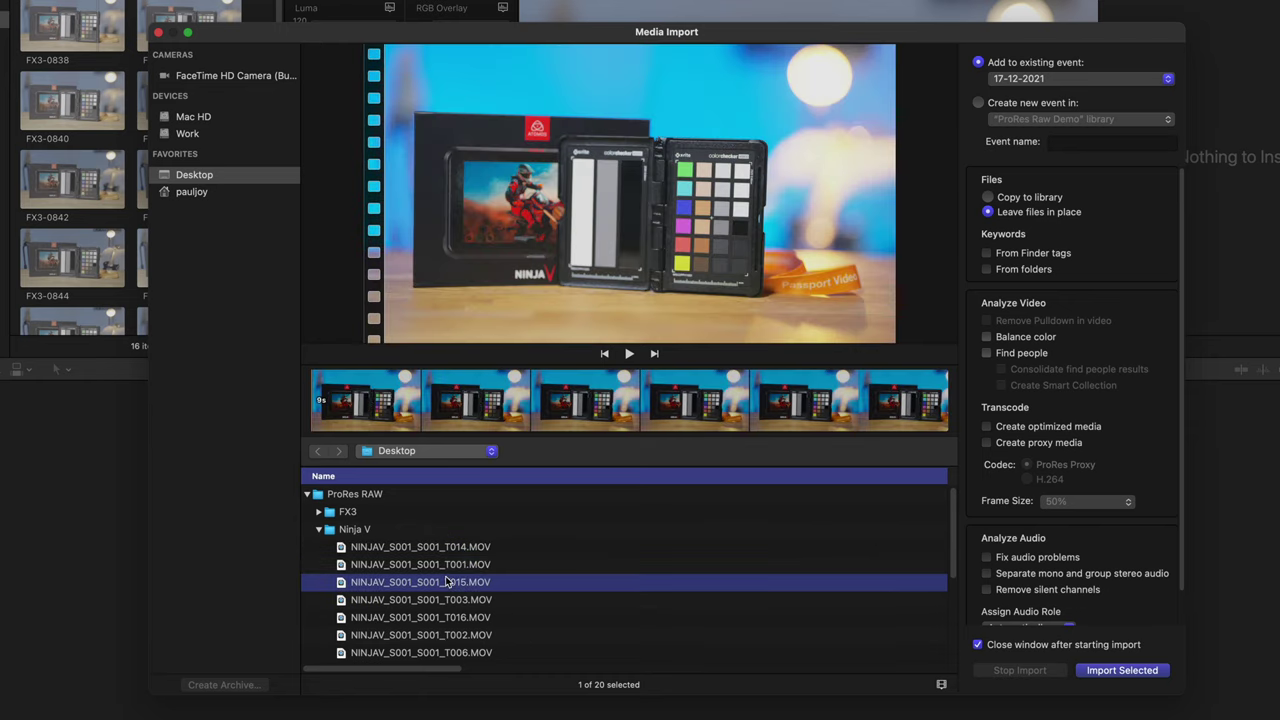
- Import all the NINJAV clips from the Ninja V folder into the 17-12-2021 event, leaving the files in place
left_click(442, 549)
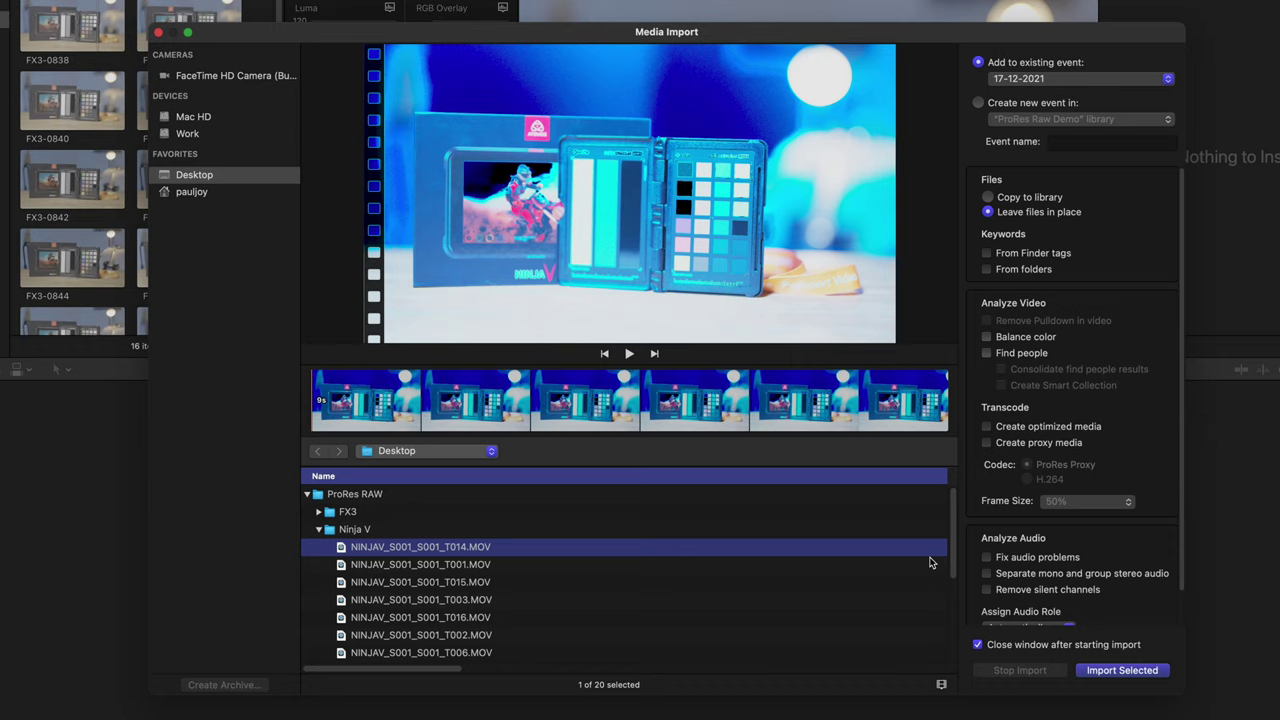
left_click_drag(952, 554, 948, 632)
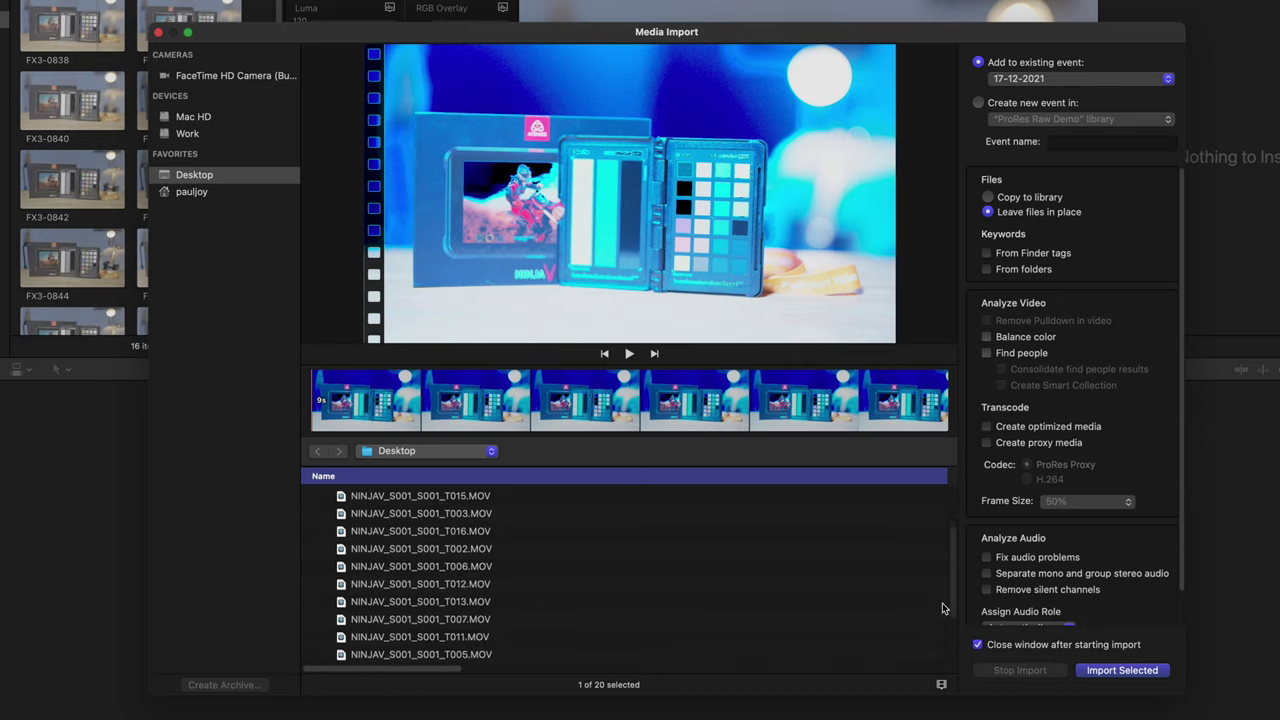
left_click(420, 637, "shift")
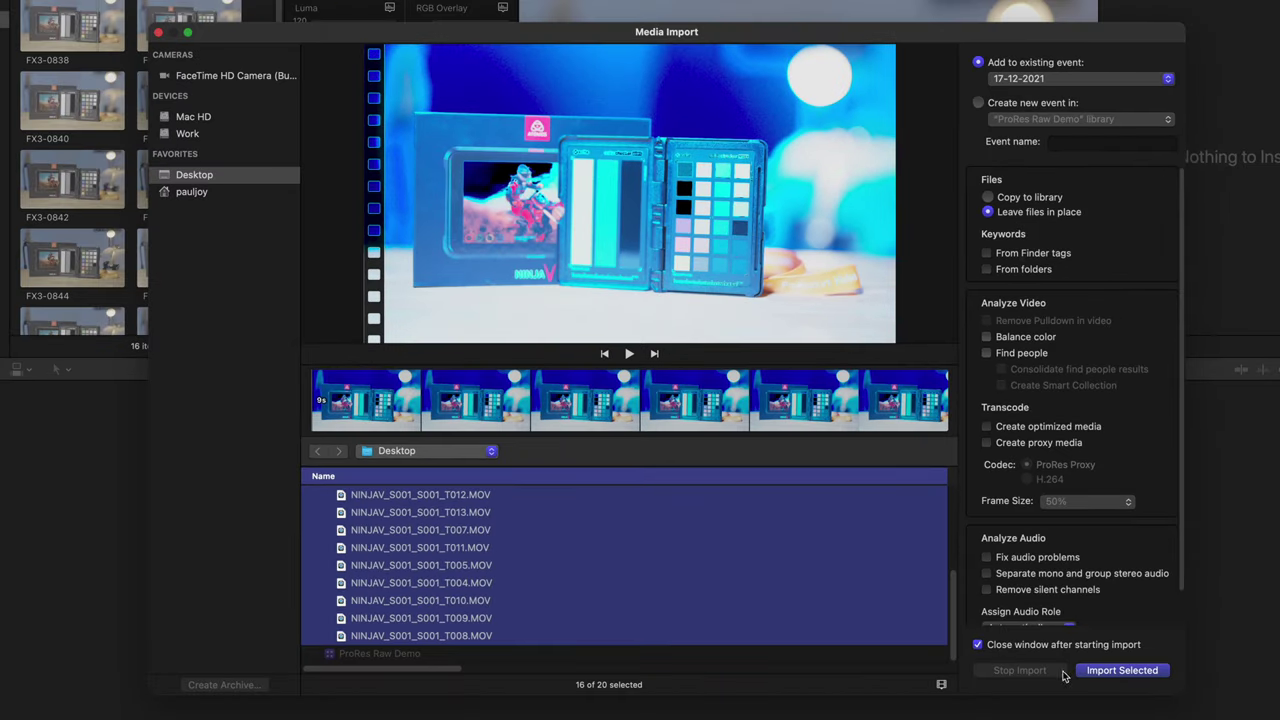
left_click(1124, 676)
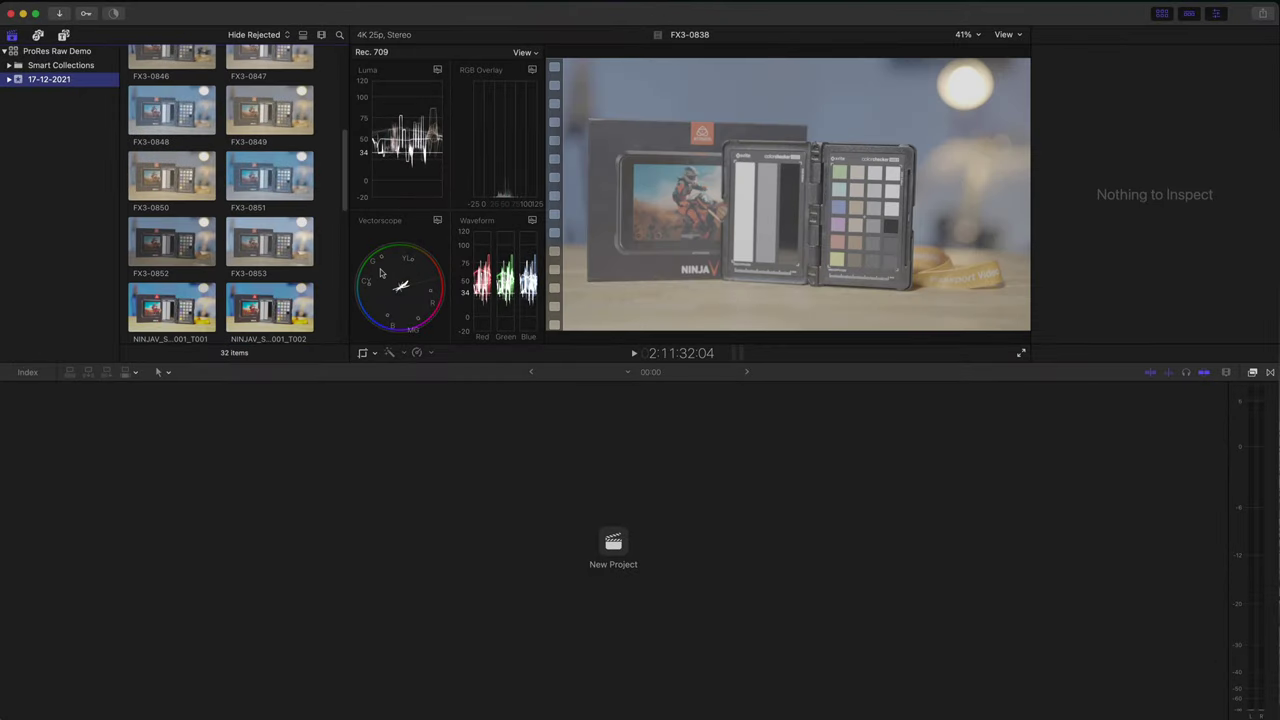
- Select all the imported NINJAV clips, from NINJAV_S001_S001_T001 through T016, in the 17-12-2021 event
scroll(338, 188, "down", 3)
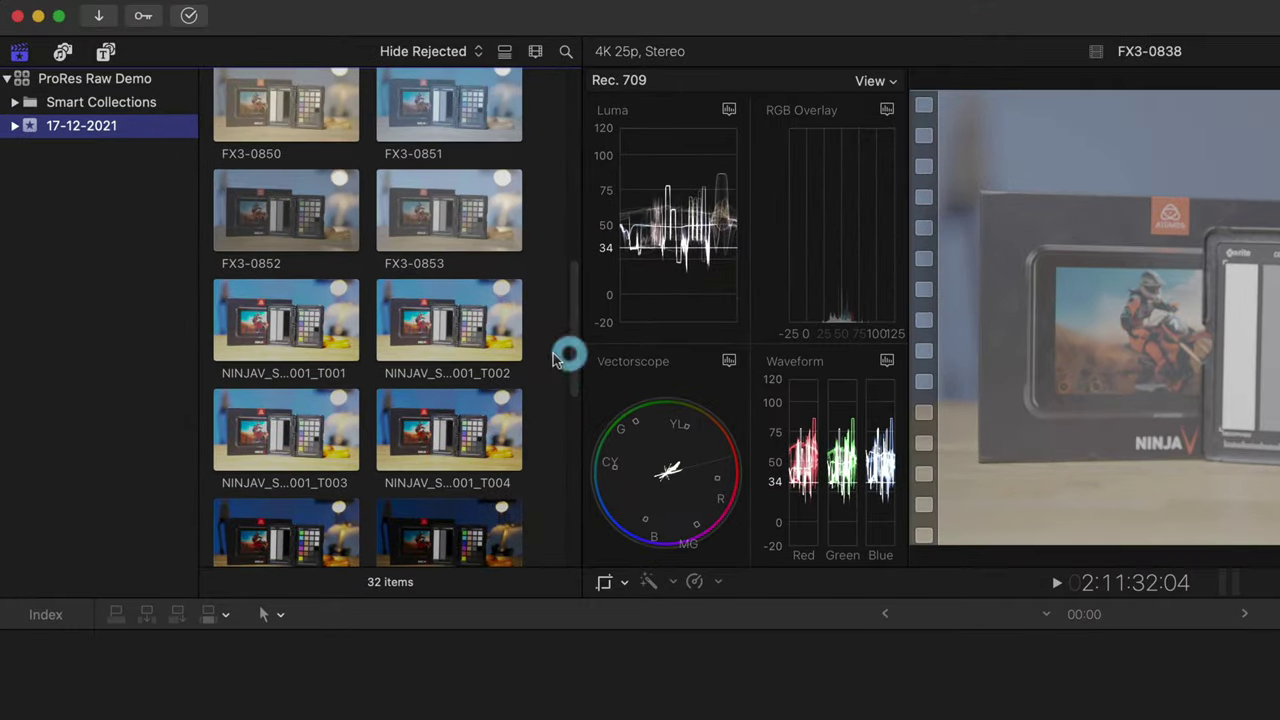
left_click(221, 329)
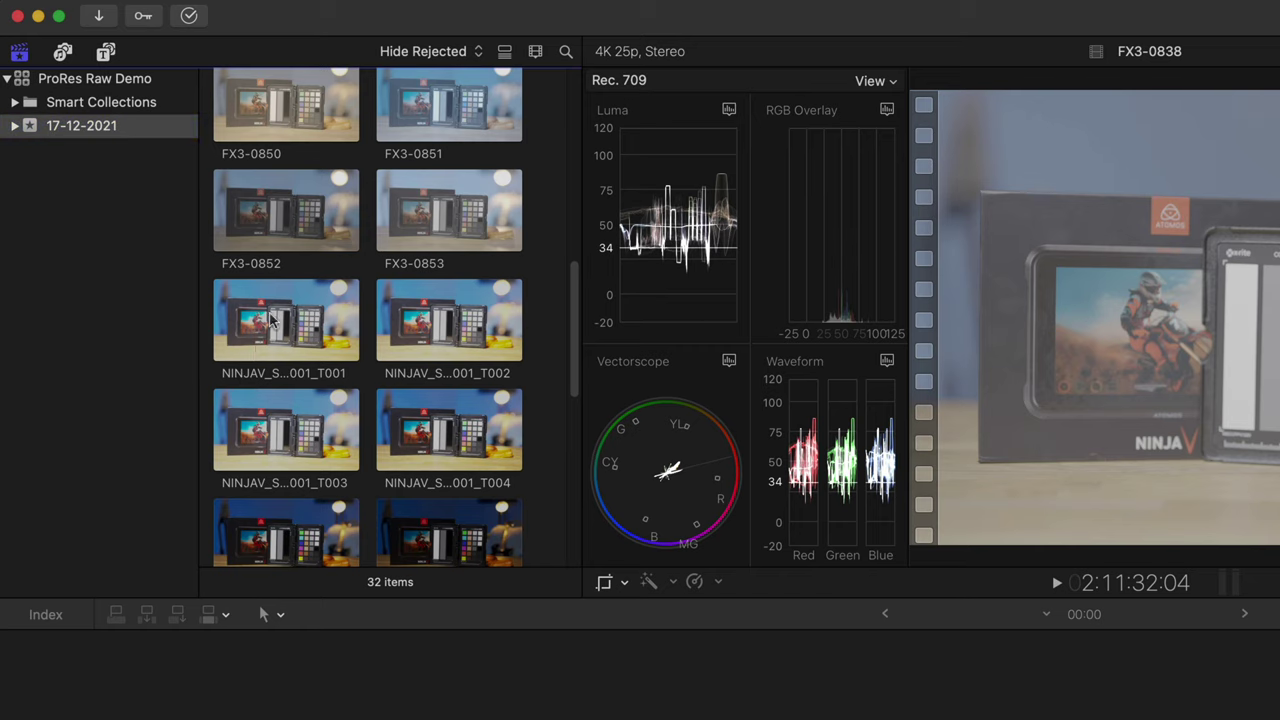
scroll(574, 340, "down", 1)
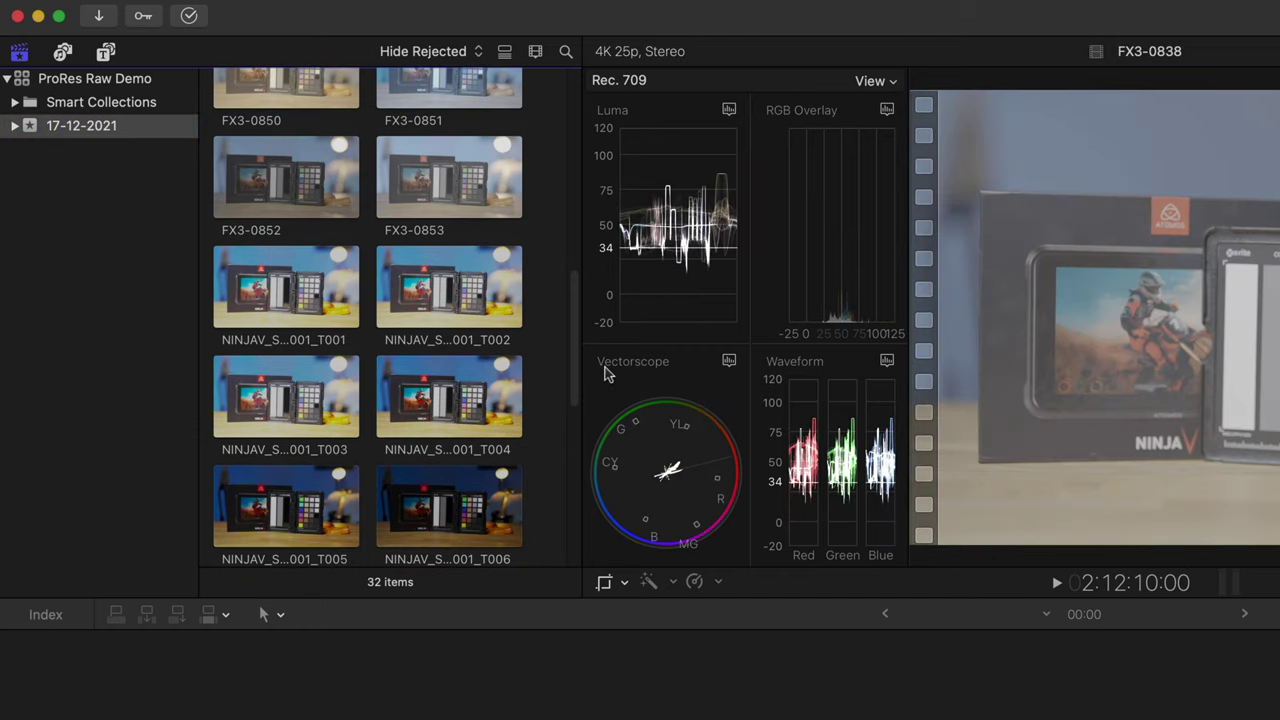
left_click(305, 305)
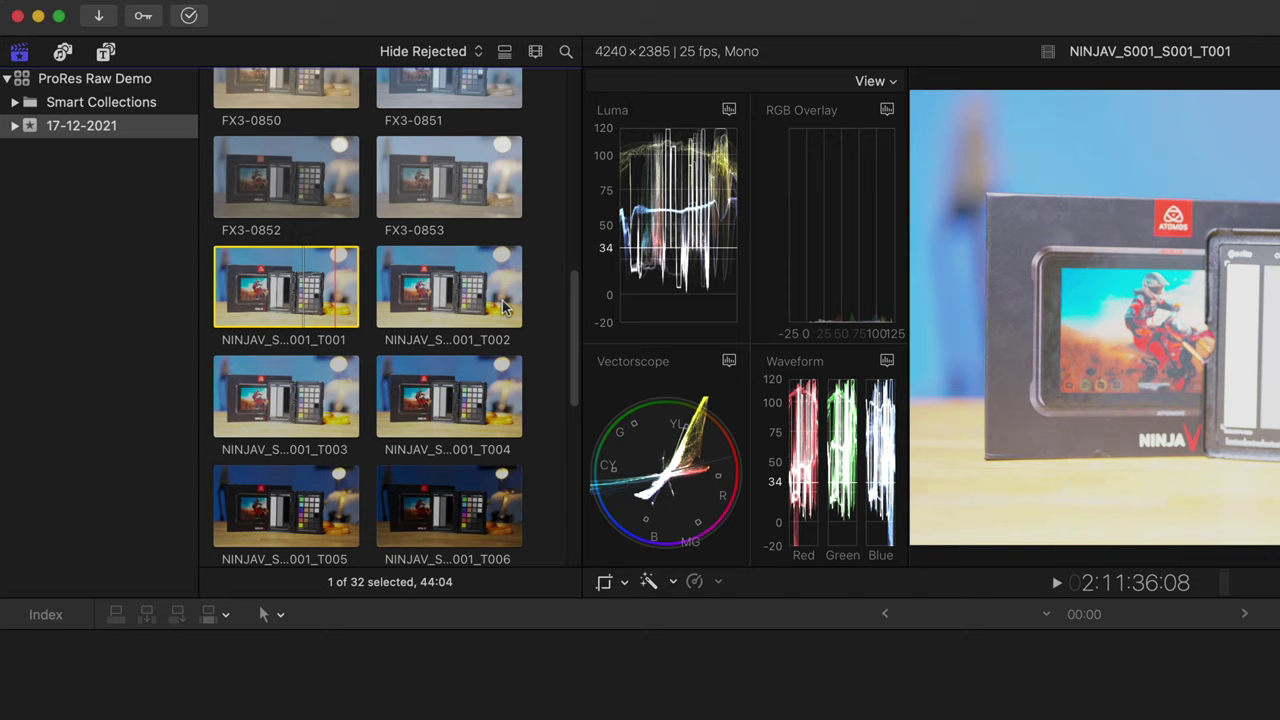
scroll(576, 316, "down", 1)
left_click_drag(577, 325, 571, 521)
left_click(441, 513, "shift")
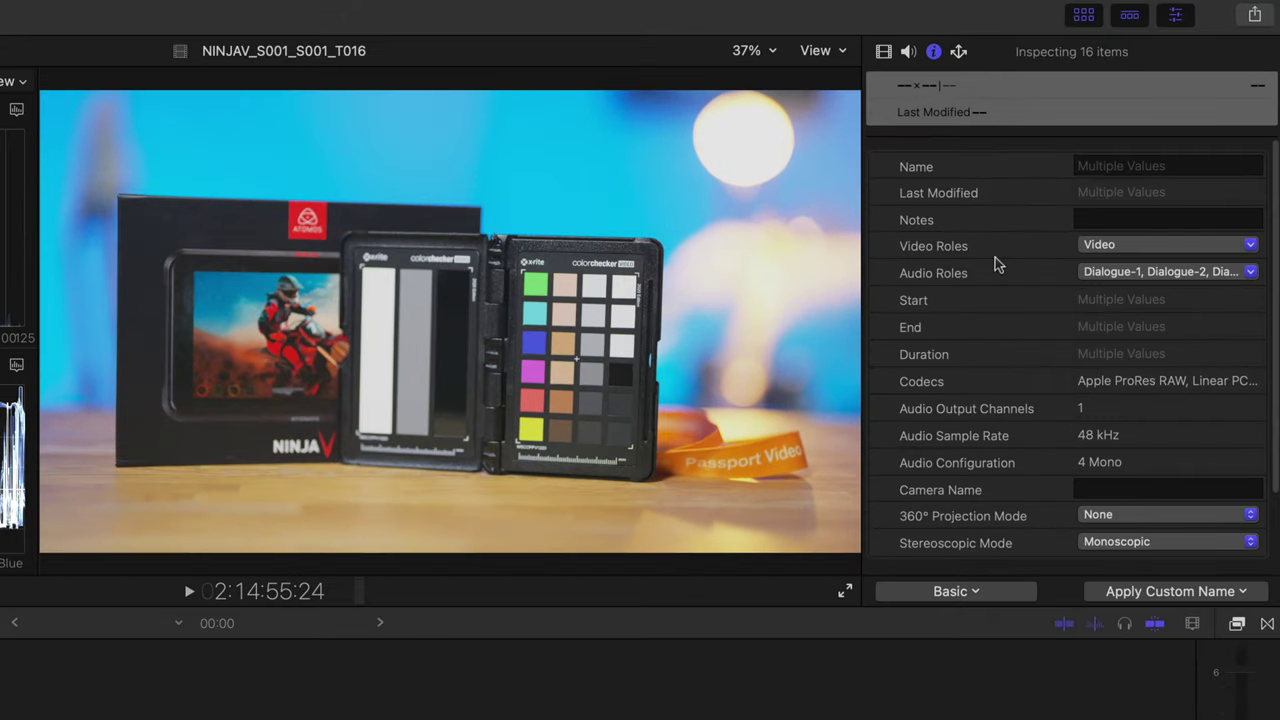
- Show the Settings metadata view for the selected clips and set RAW to Log Conversion to Sony S-Log3/S-Gamut3.Cine
left_click(970, 591)
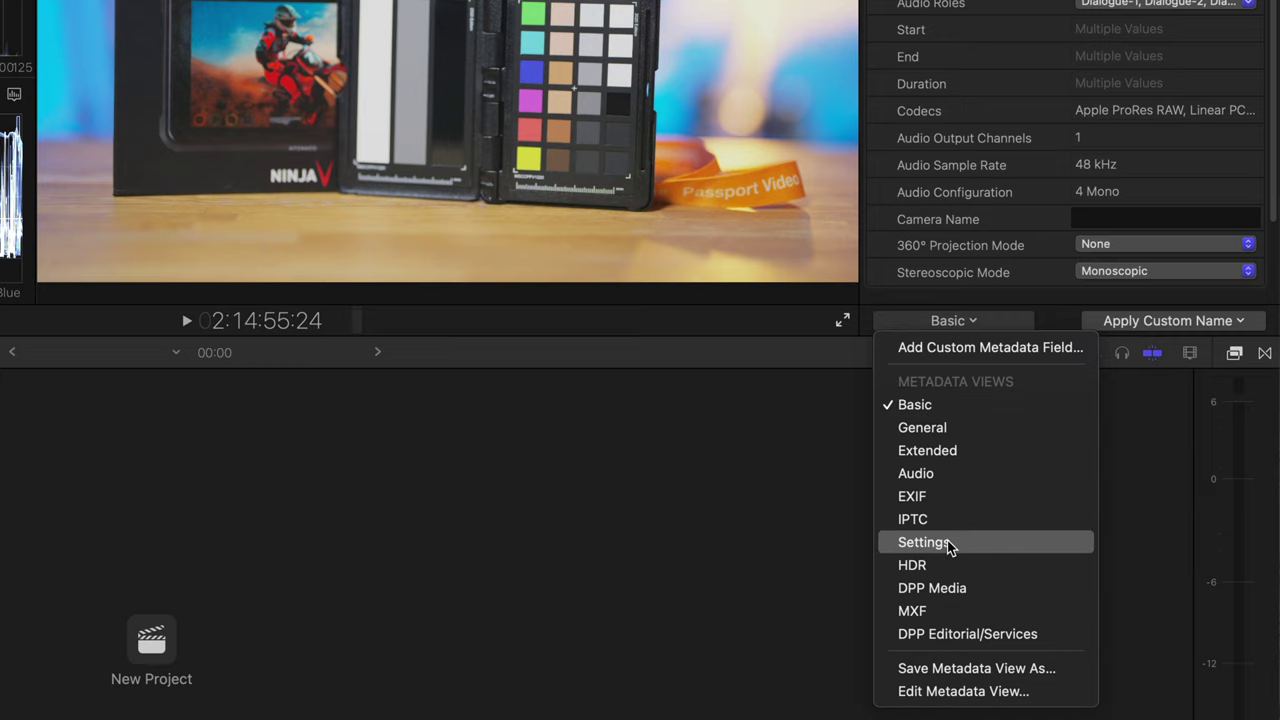
left_click(950, 544)
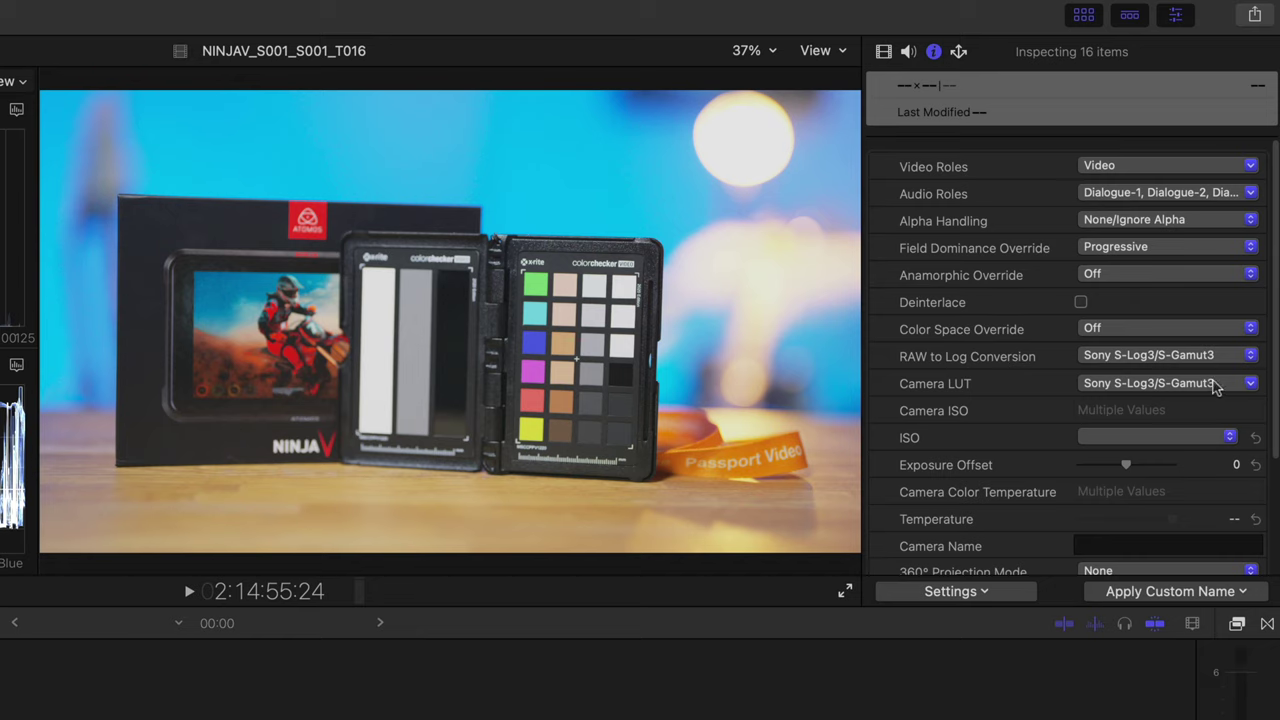
left_click(1235, 356)
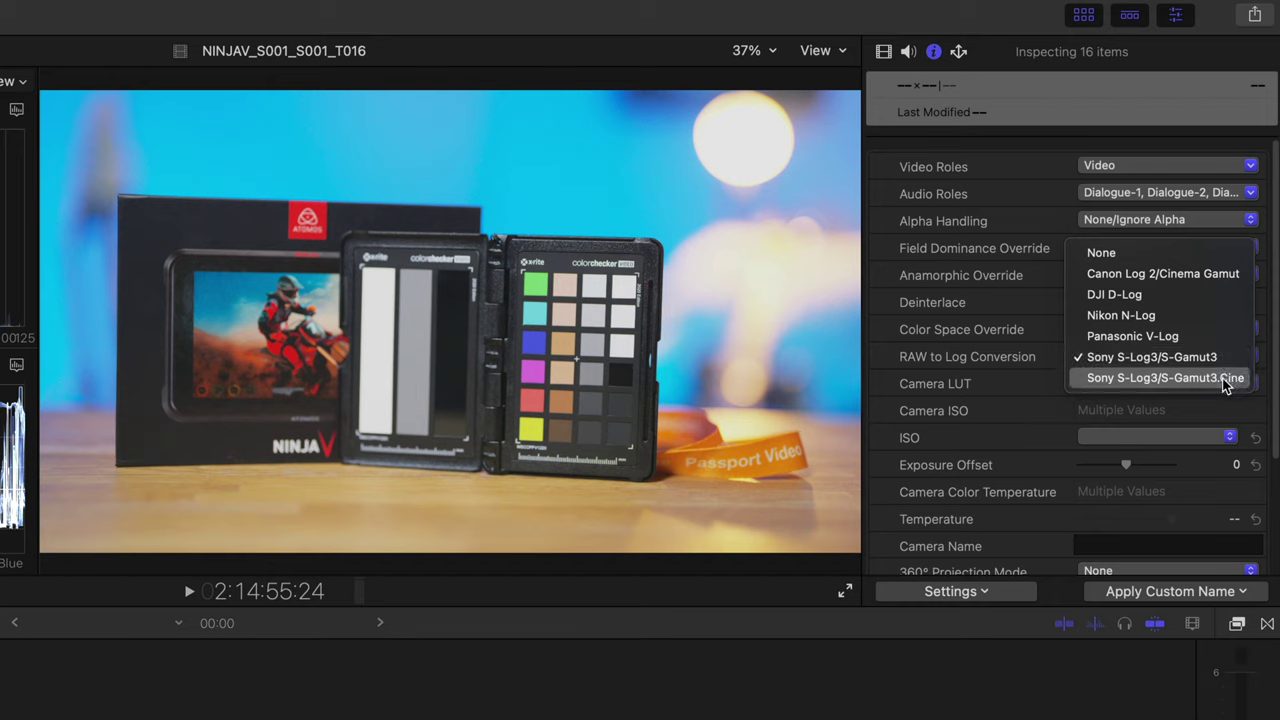
left_click(1230, 378)
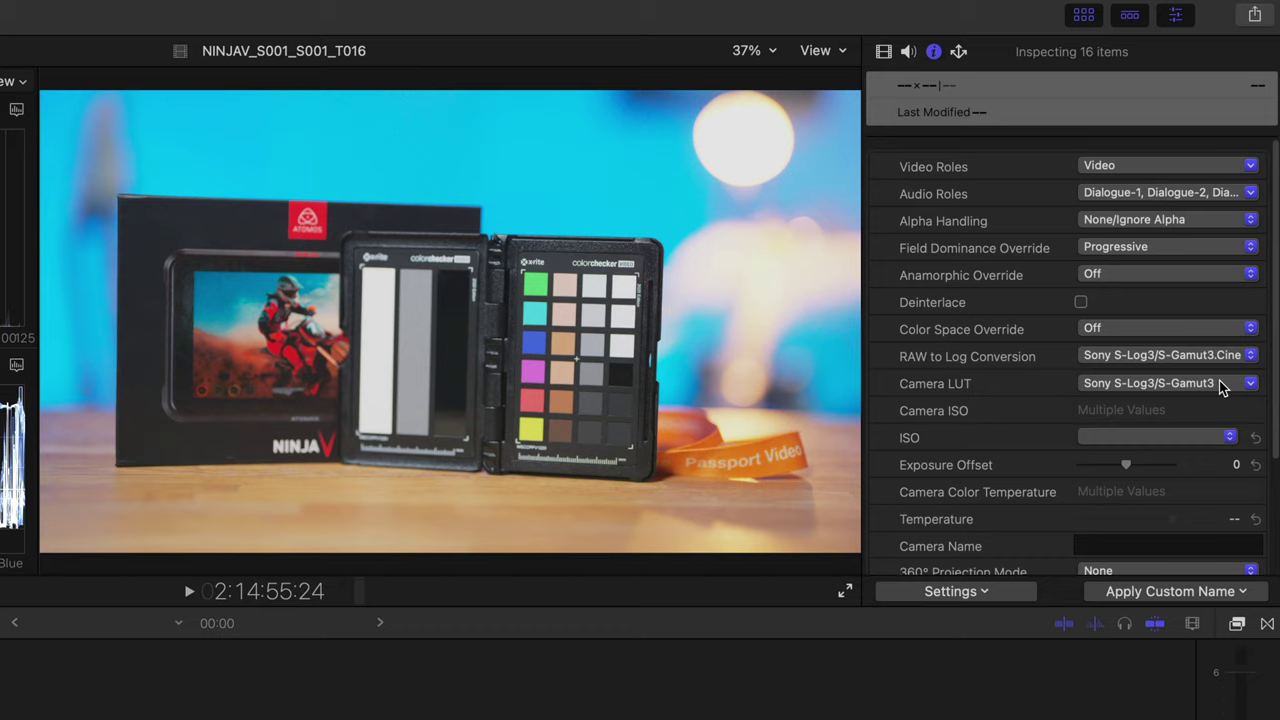
- Set the Camera LUT of the selected NINJAV clips to None
left_click(1238, 386)
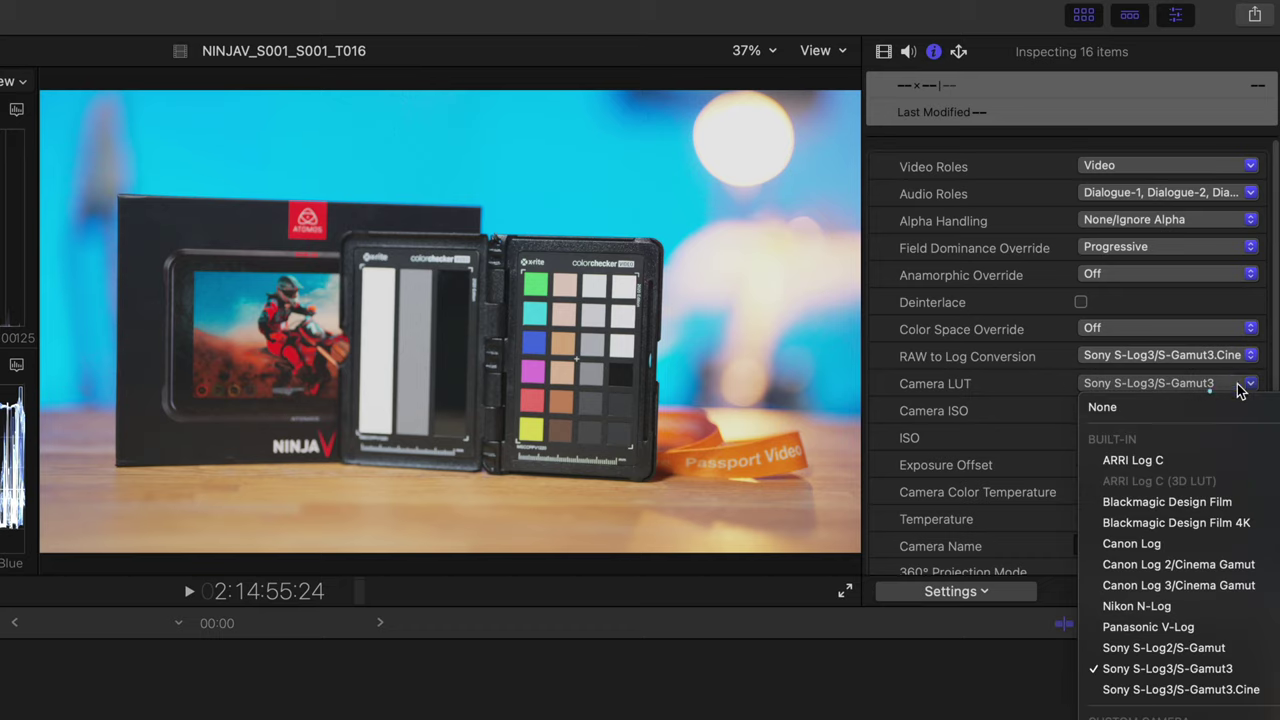
left_click(1187, 406)
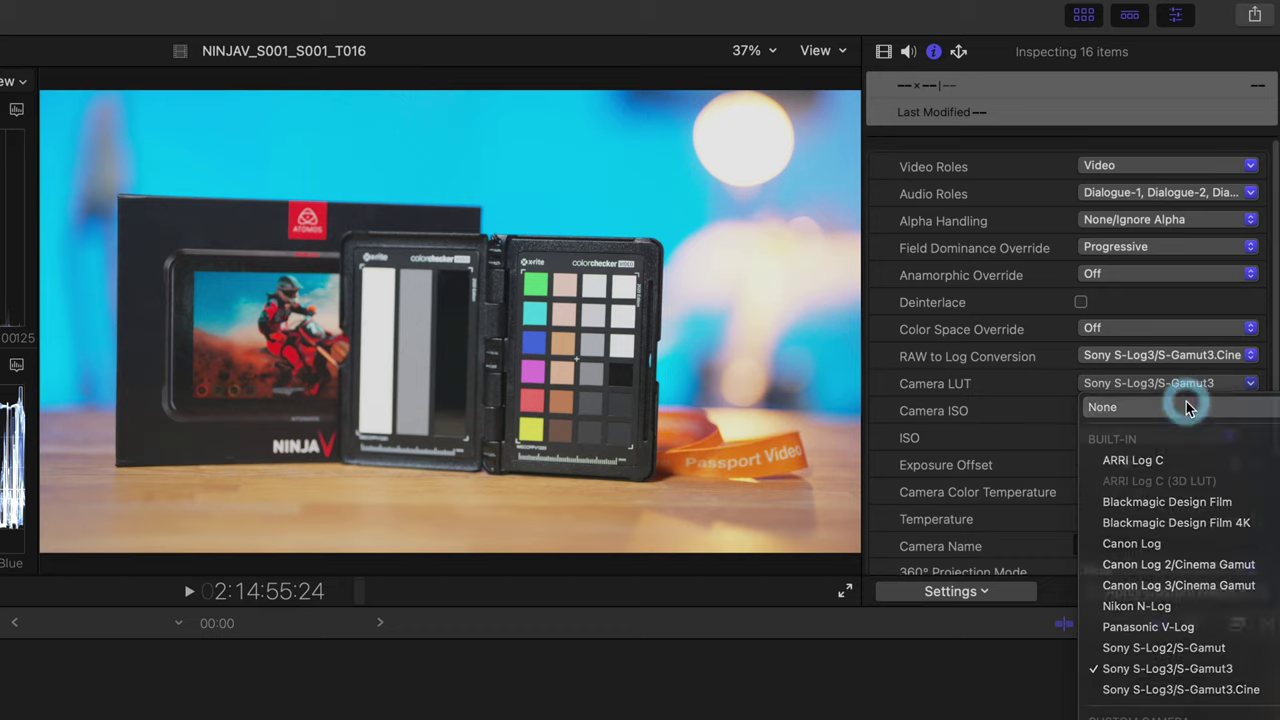
scroll(578, 262, "up", 4)
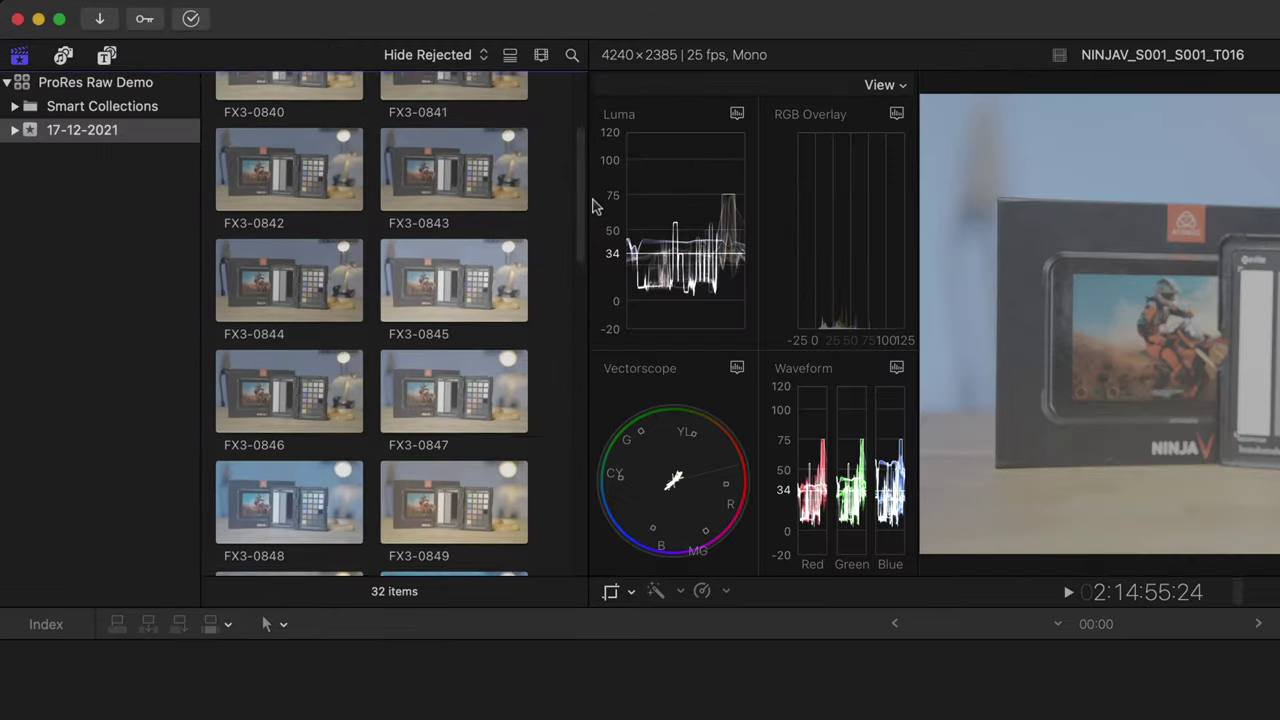
- Select all clips in the event, from FX3-0838 through NINJAV T016, and set their Camera LUT to Leeming LUT Pro III - Sony Picture Profiles - S-Log3
left_click(355, 150)
left_click(307, 148)
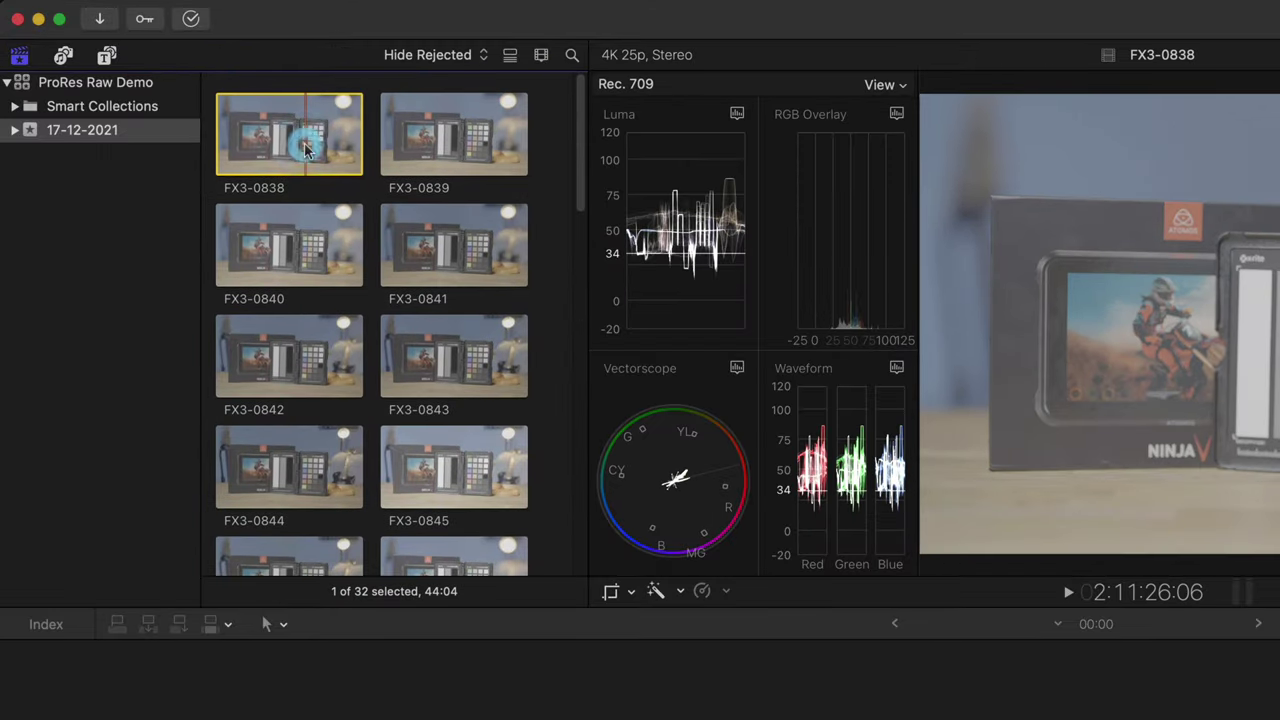
scroll(583, 134, "down", 1)
scroll(583, 134, "down", 20)
left_click(480, 535, "shift")
left_click(1175, 237)
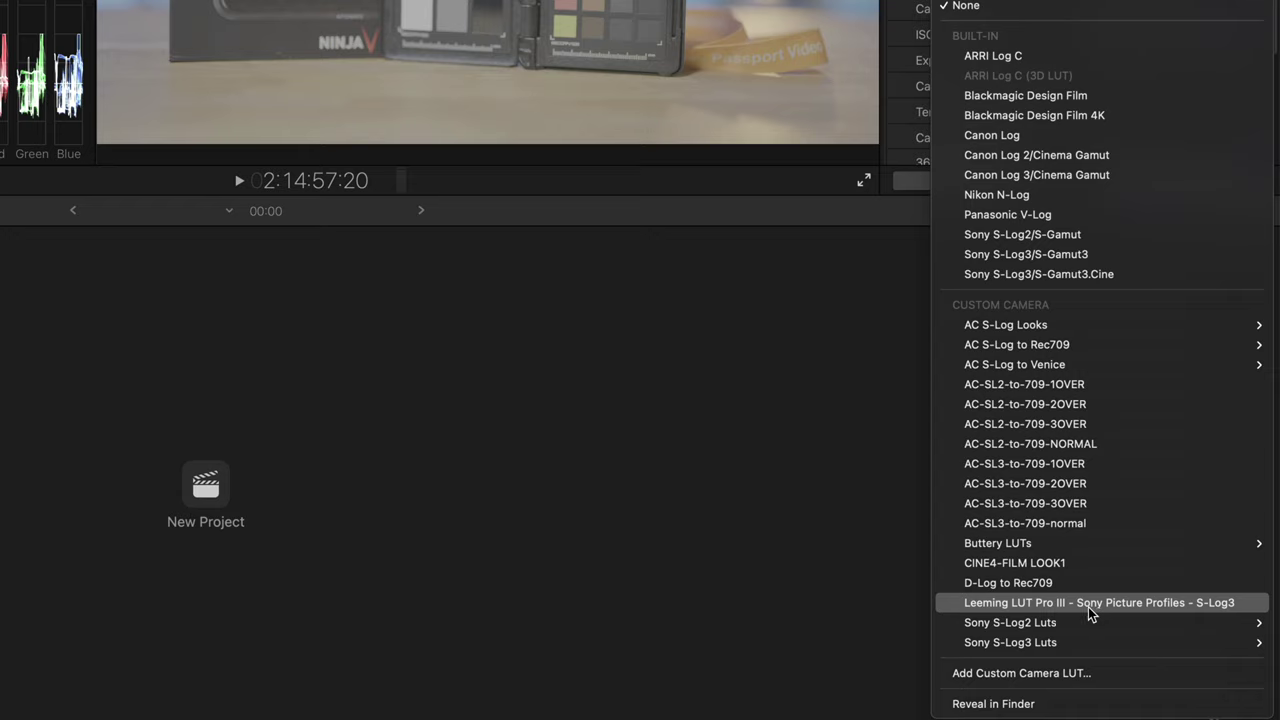
left_click(1090, 604)
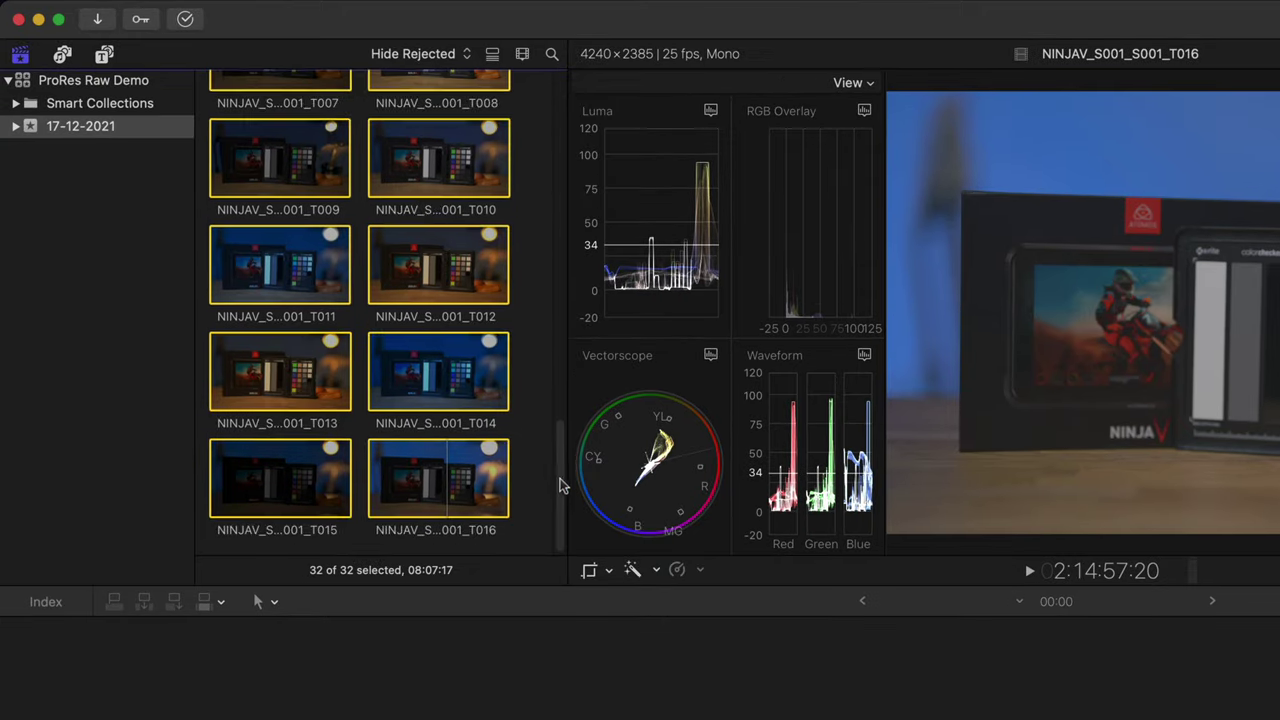
- Select clip FX3-0838 and create a new project named Demo in the 17-12-2021 event, keeping the 4K 3840x2160 25p settings
left_click_drag(340, 291, 338, 263)
left_click_drag(558, 425, 559, 123)
left_click(533, 172)
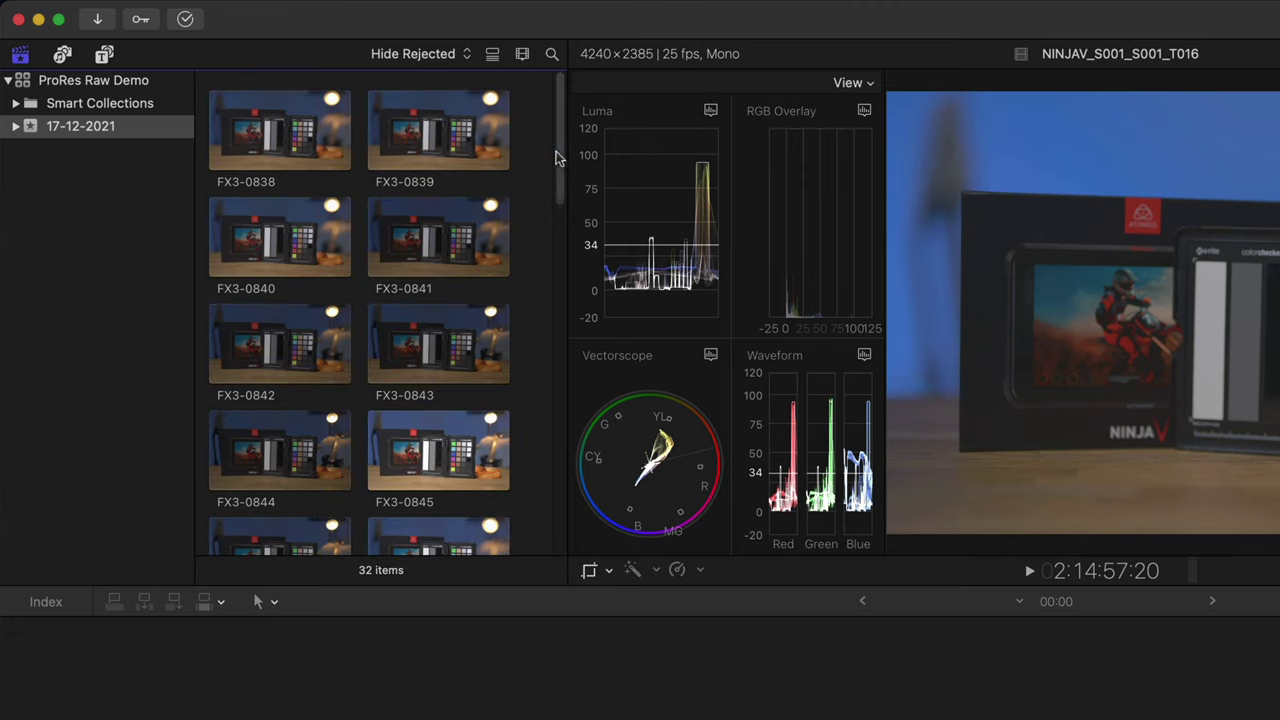
left_click(314, 140)
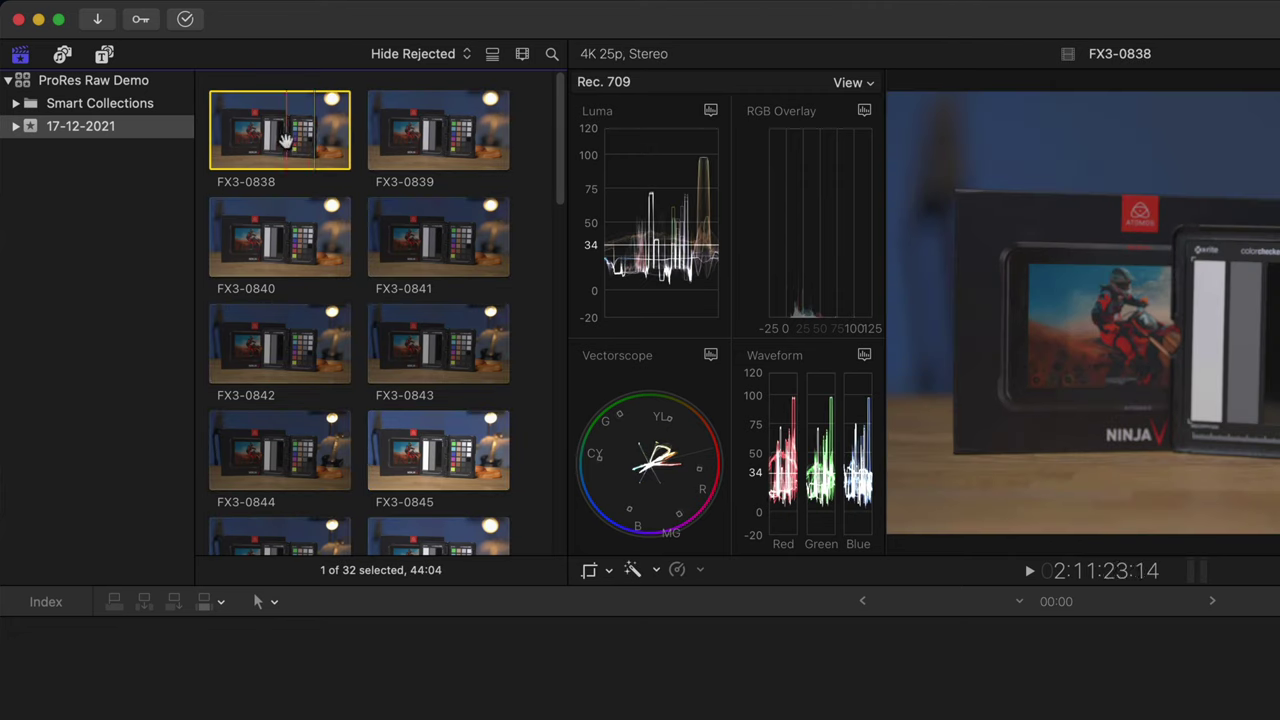
key("super+n")
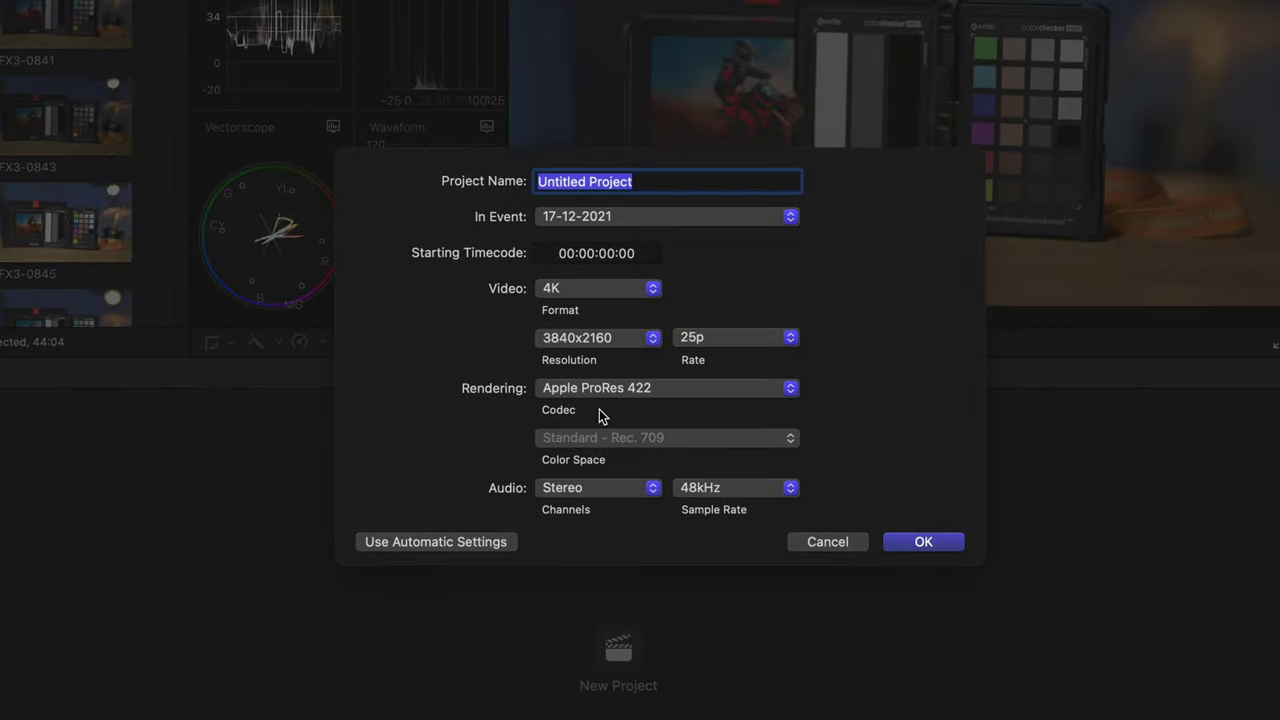
left_click(811, 254)
triple_click(594, 181)
type("Demo")
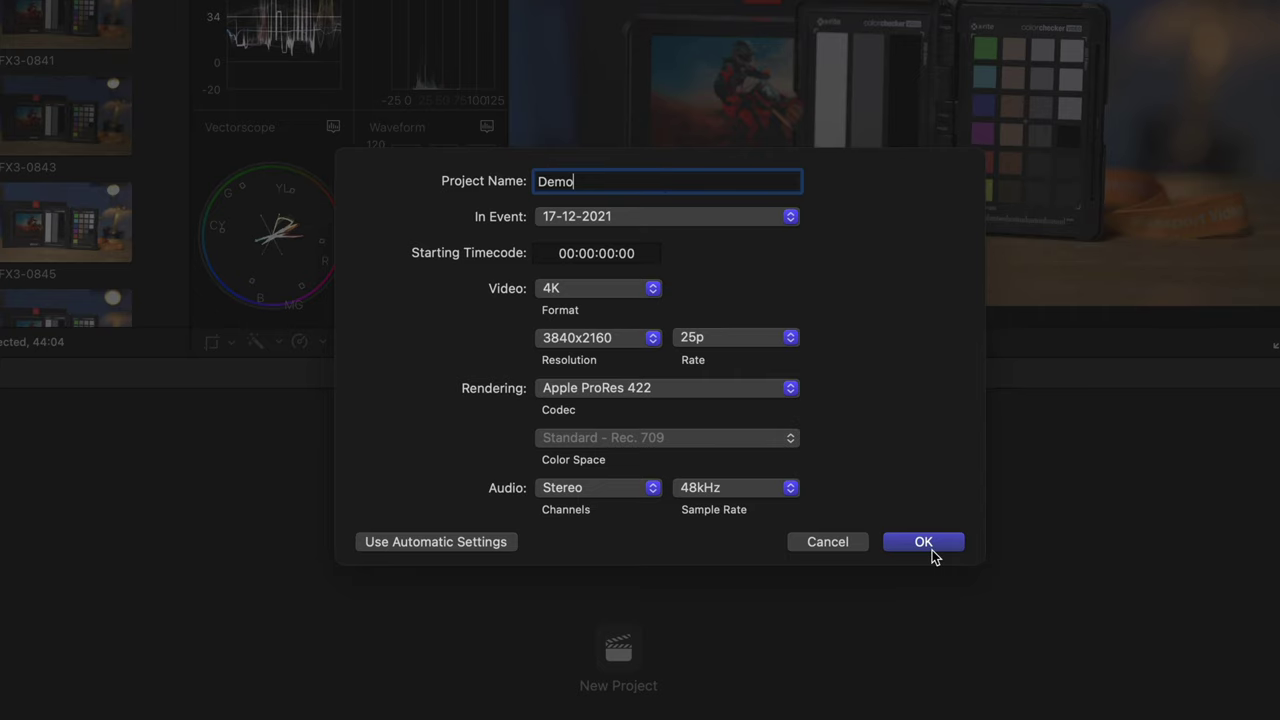
left_click(928, 544)
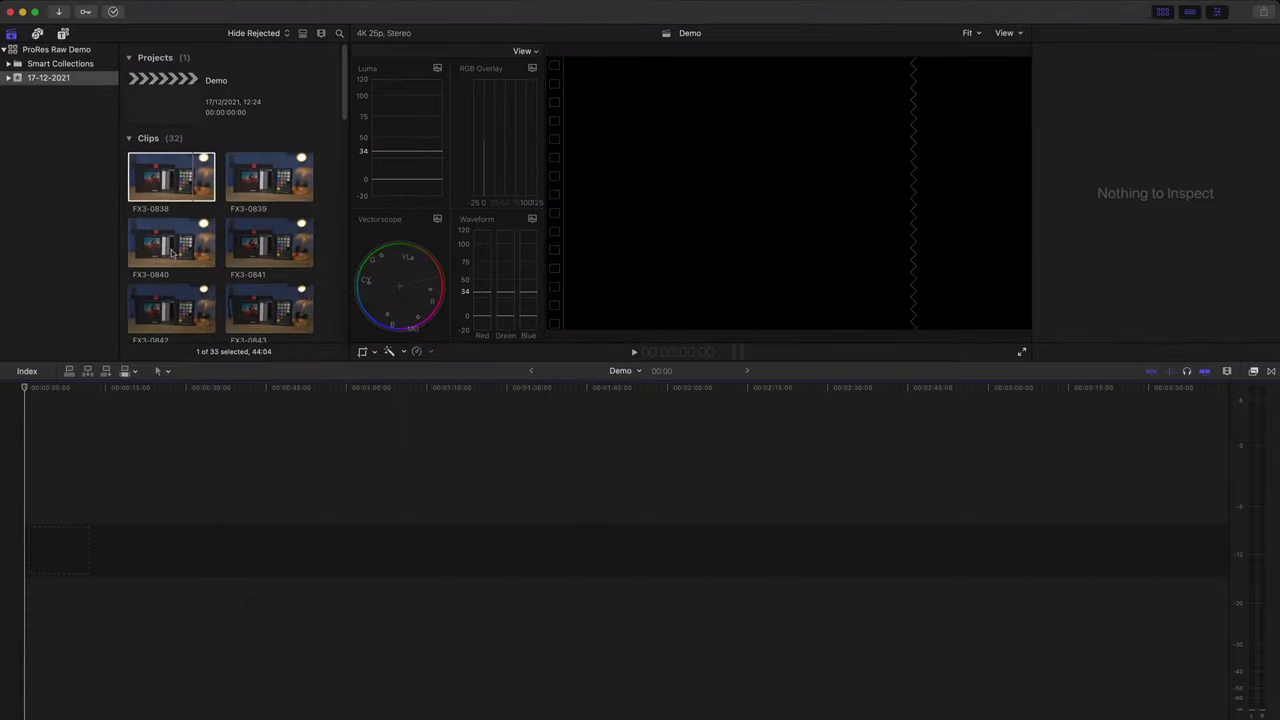
- Place clip FX3-0838 at the start of the Demo timeline and append NINJAV_S001_S001_T001 directly after it
left_click(146, 178)
left_click_drag(184, 182, 151, 505)
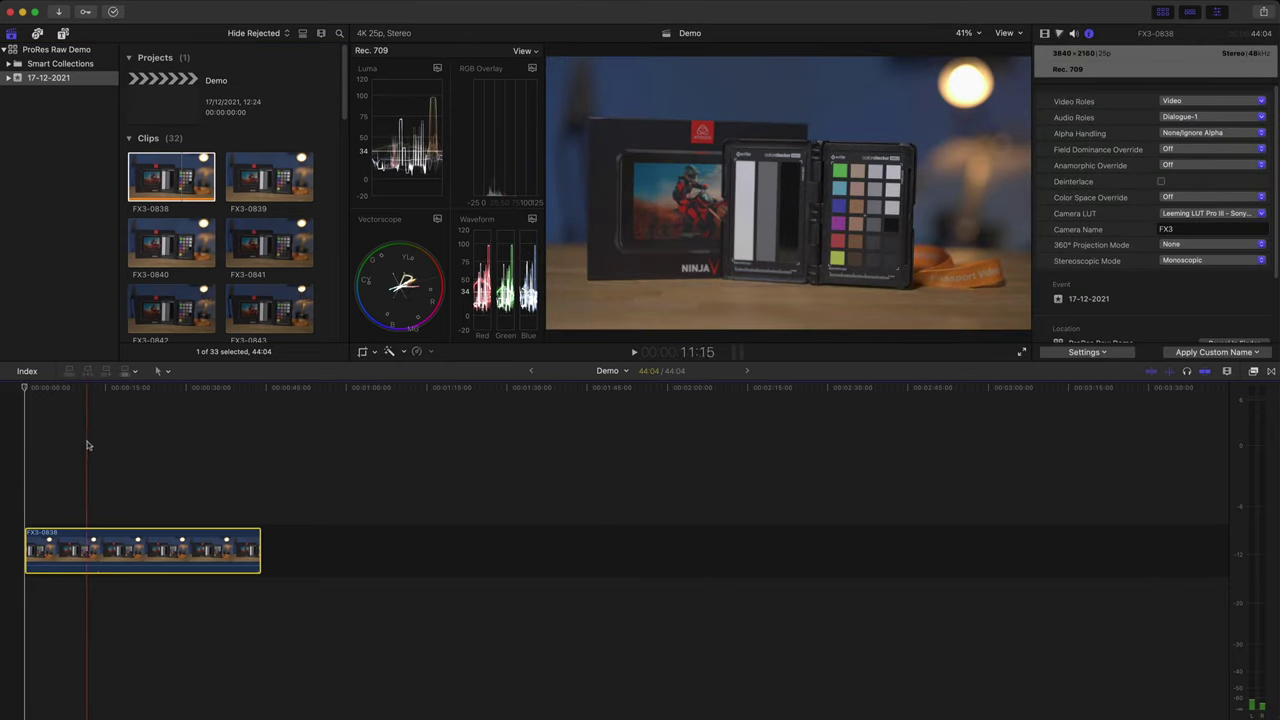
scroll(335, 215, "down", 10)
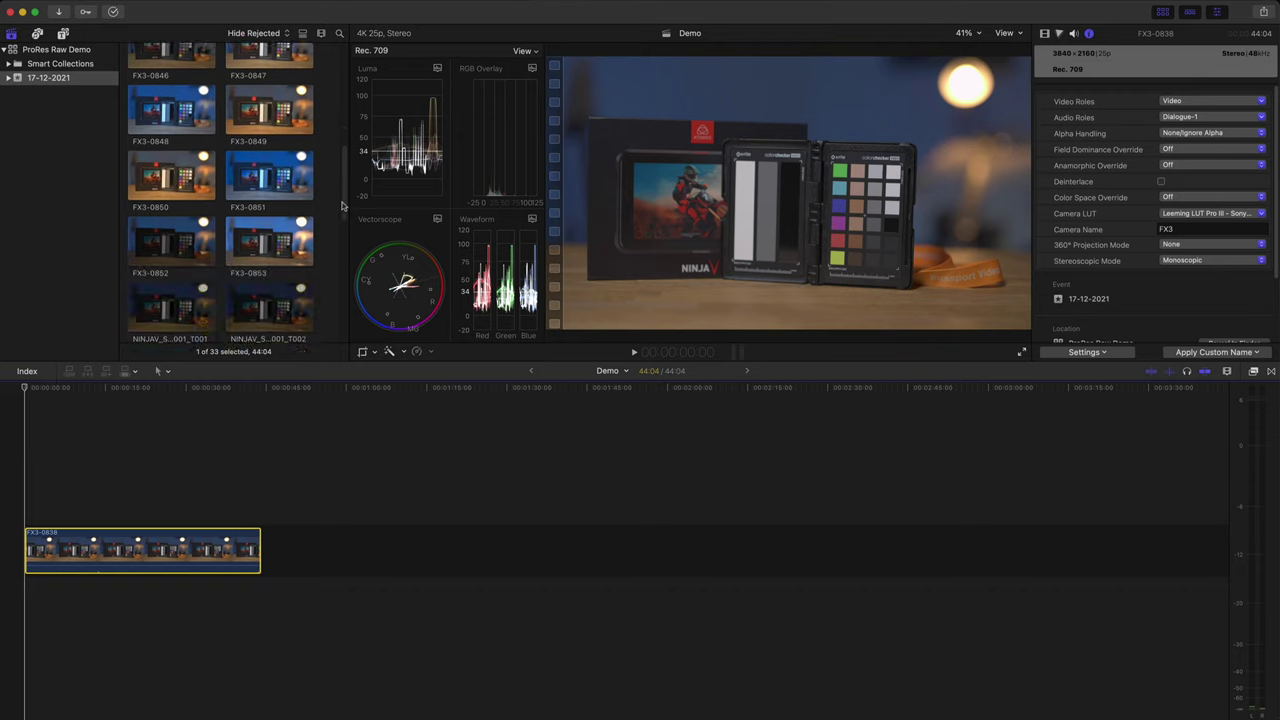
scroll(338, 222, "down", 2)
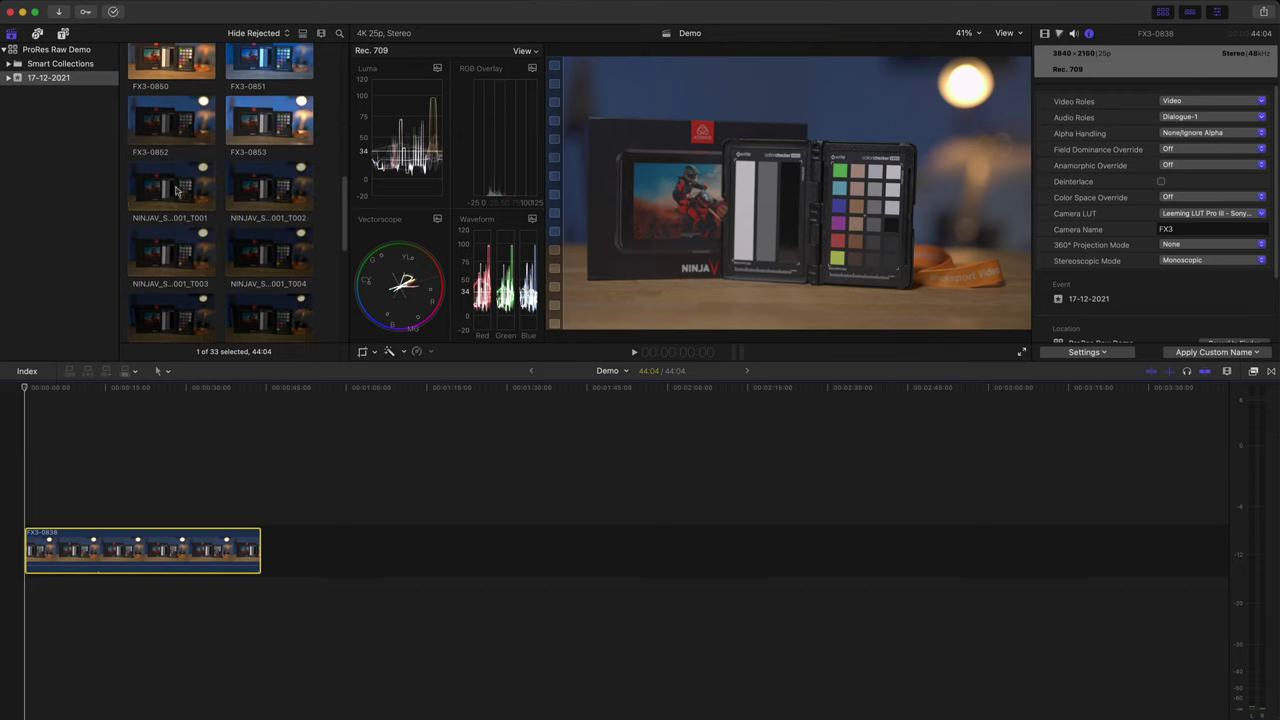
left_click(176, 190)
left_click_drag(176, 190, 167, 480)
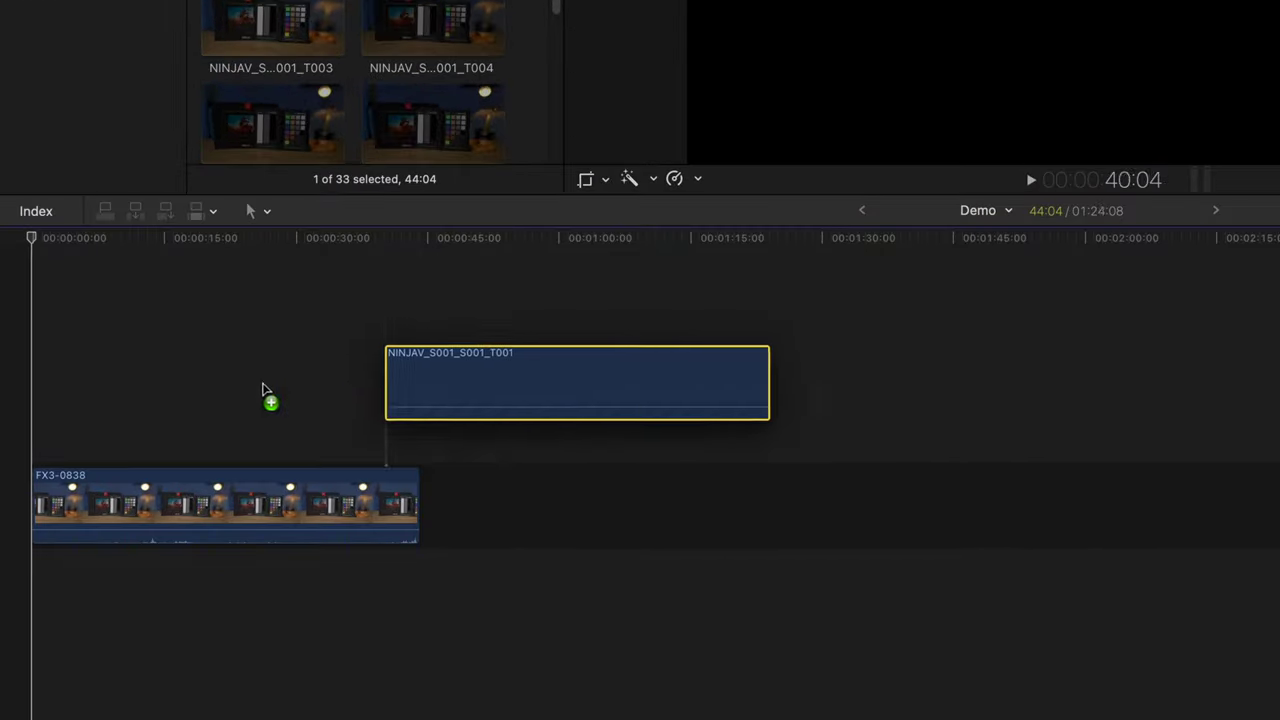
left_click_drag(263, 386, 445, 500)
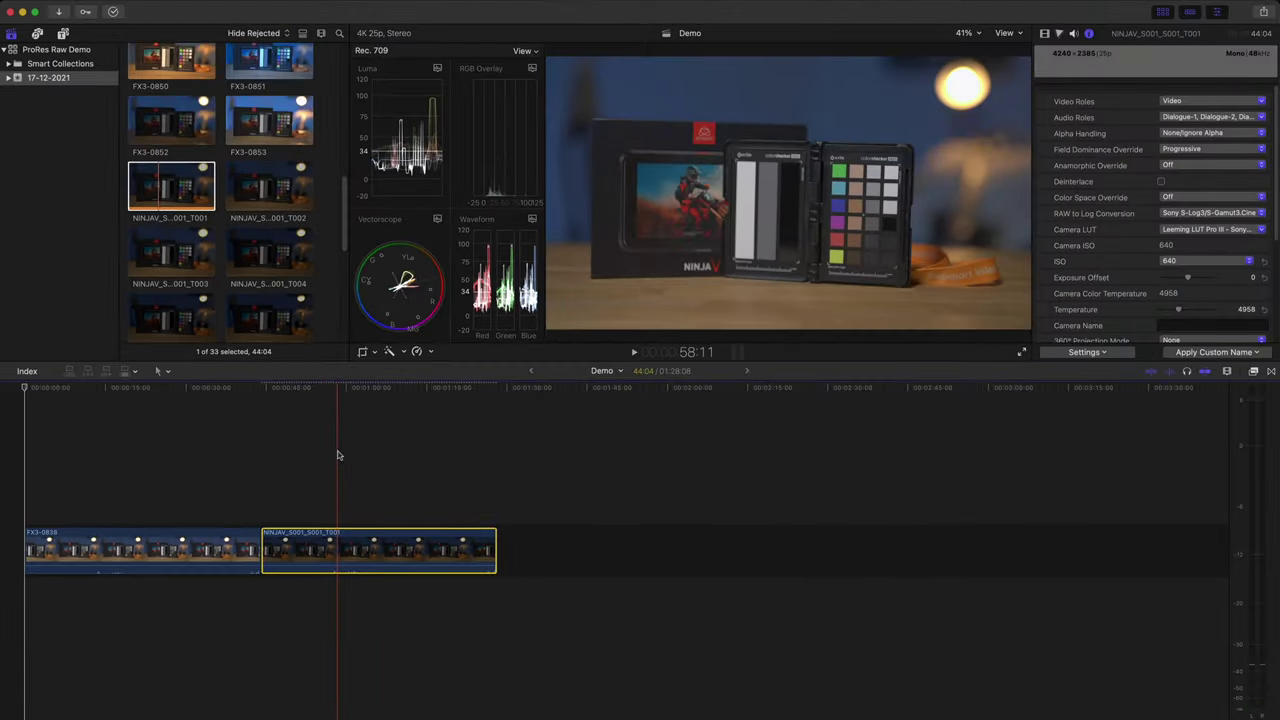
- Compare FX3-0838 with the NINJAV clip in the viewer, scopes and clip info, ending with the NINJAV clip selected and the playhead on it
left_click(520, 285)
key("super+4")
left_click(318, 390)
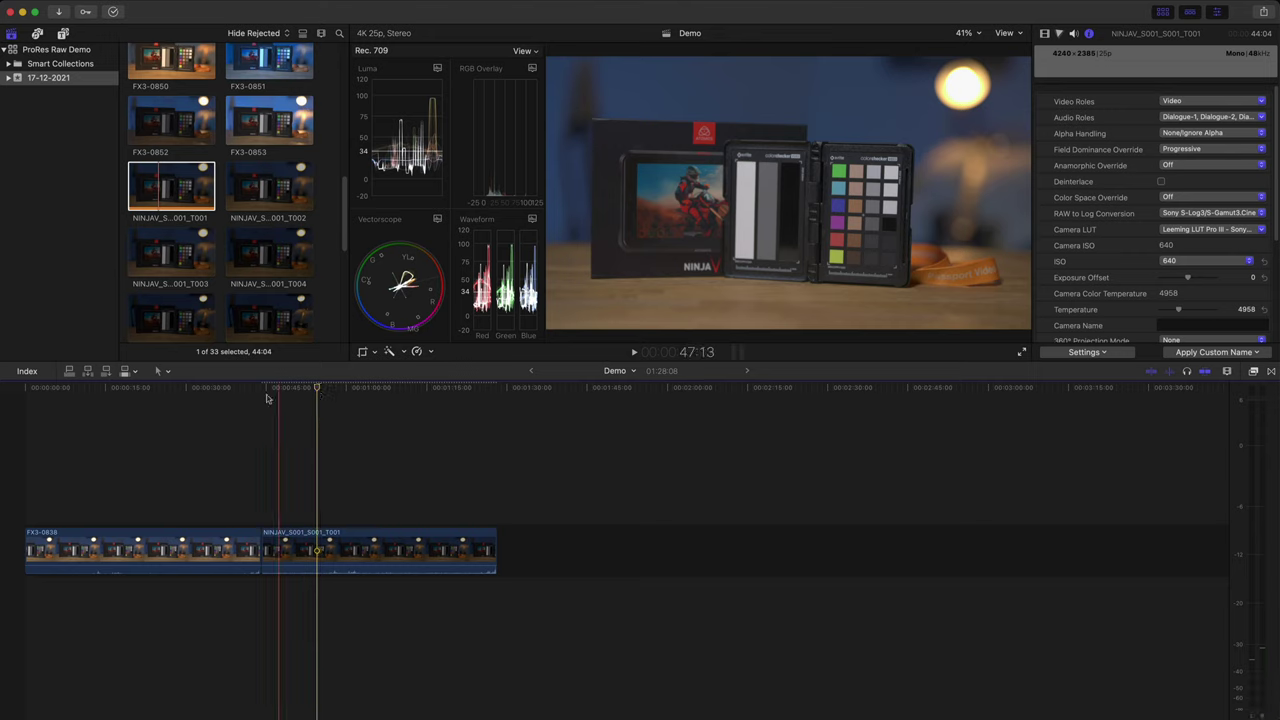
left_click(195, 470)
left_click(172, 541)
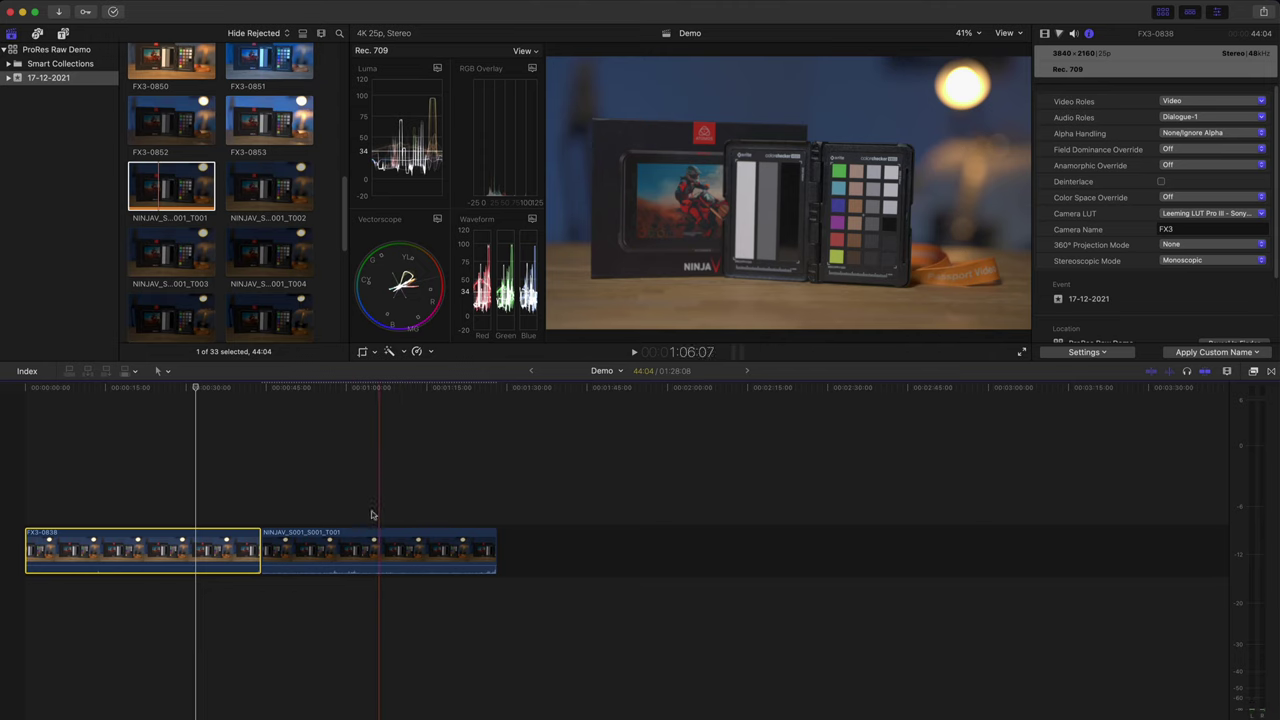
left_click(352, 539)
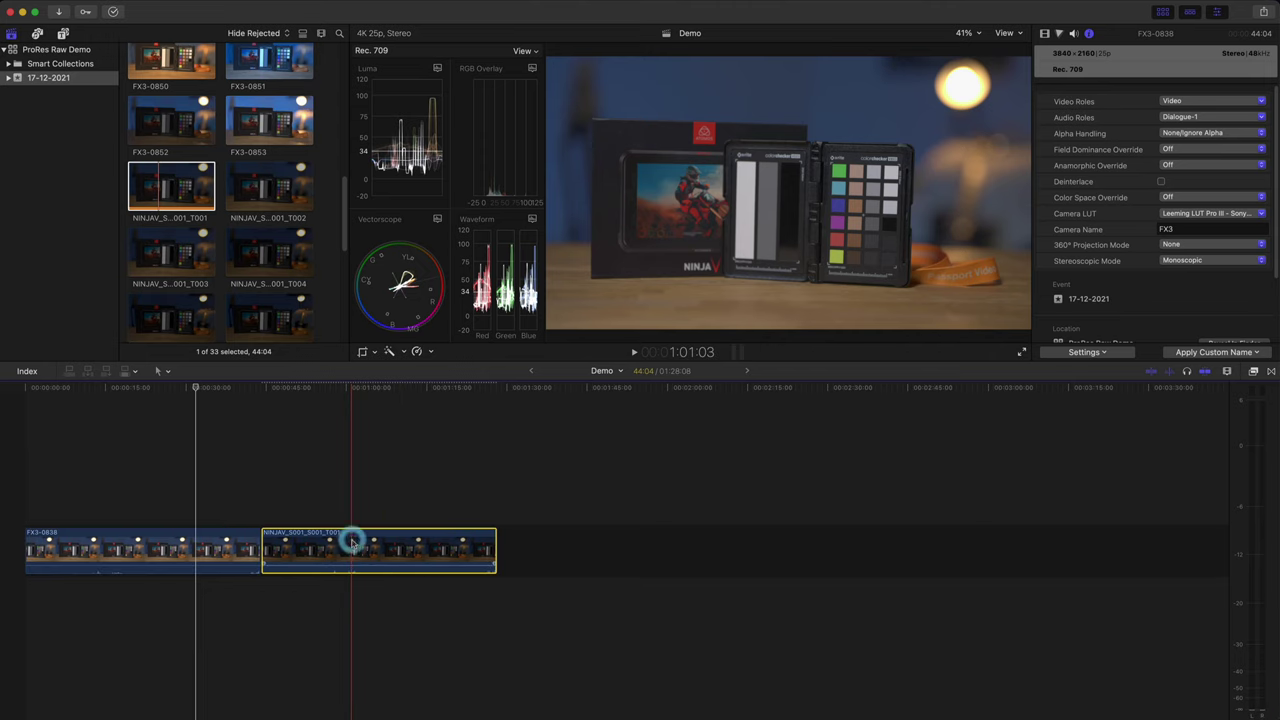
left_click(375, 387)
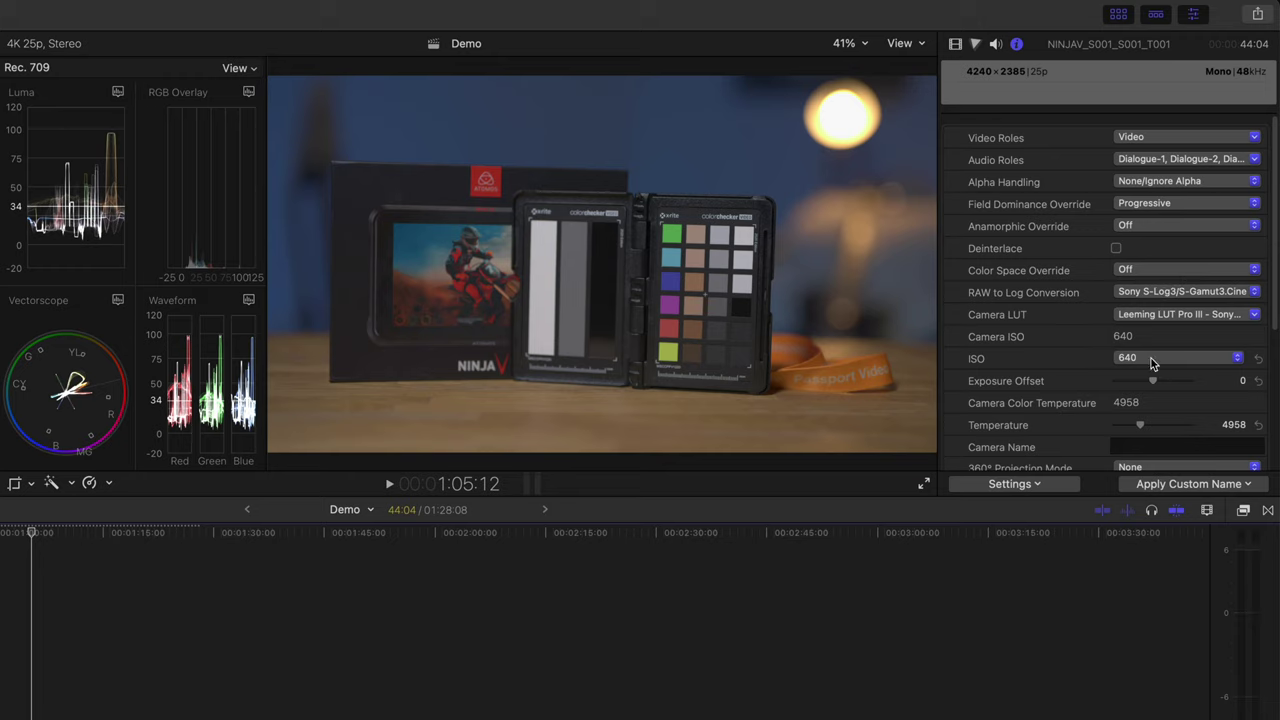
- Try an ISO of 250 on the NINJAV clip and set it back to 640
left_click(1237, 360)
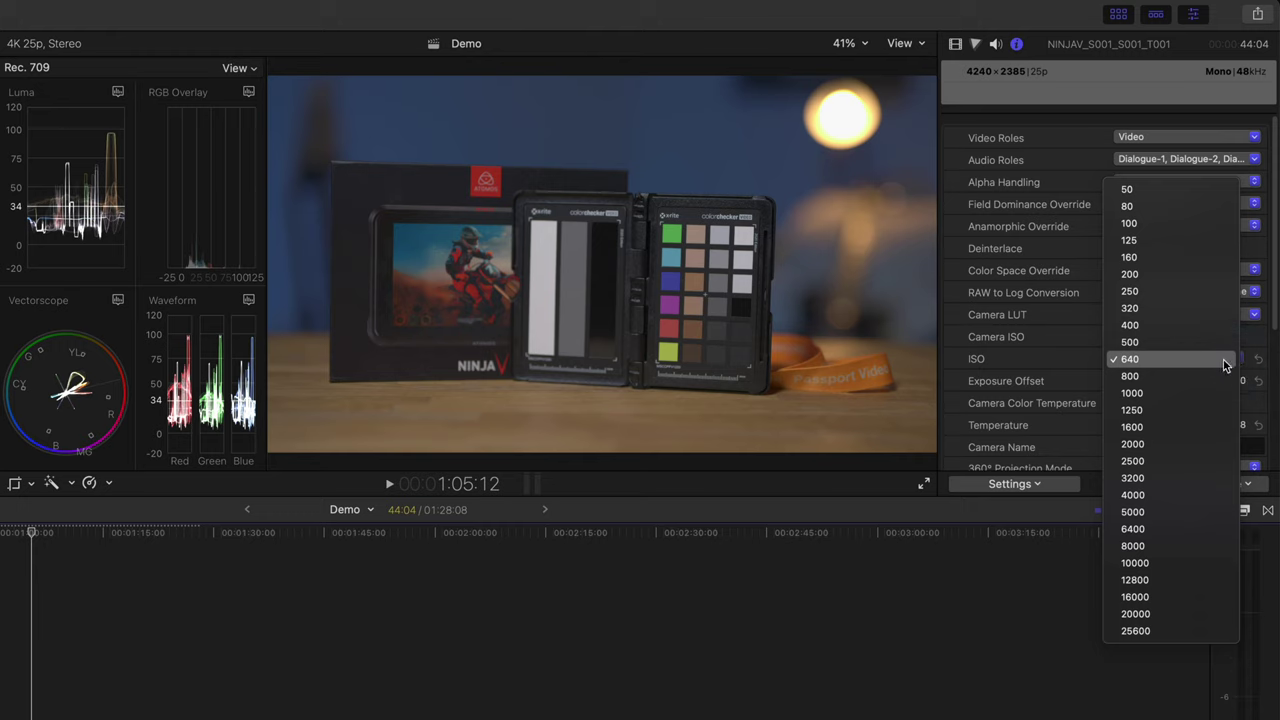
left_click(1206, 291)
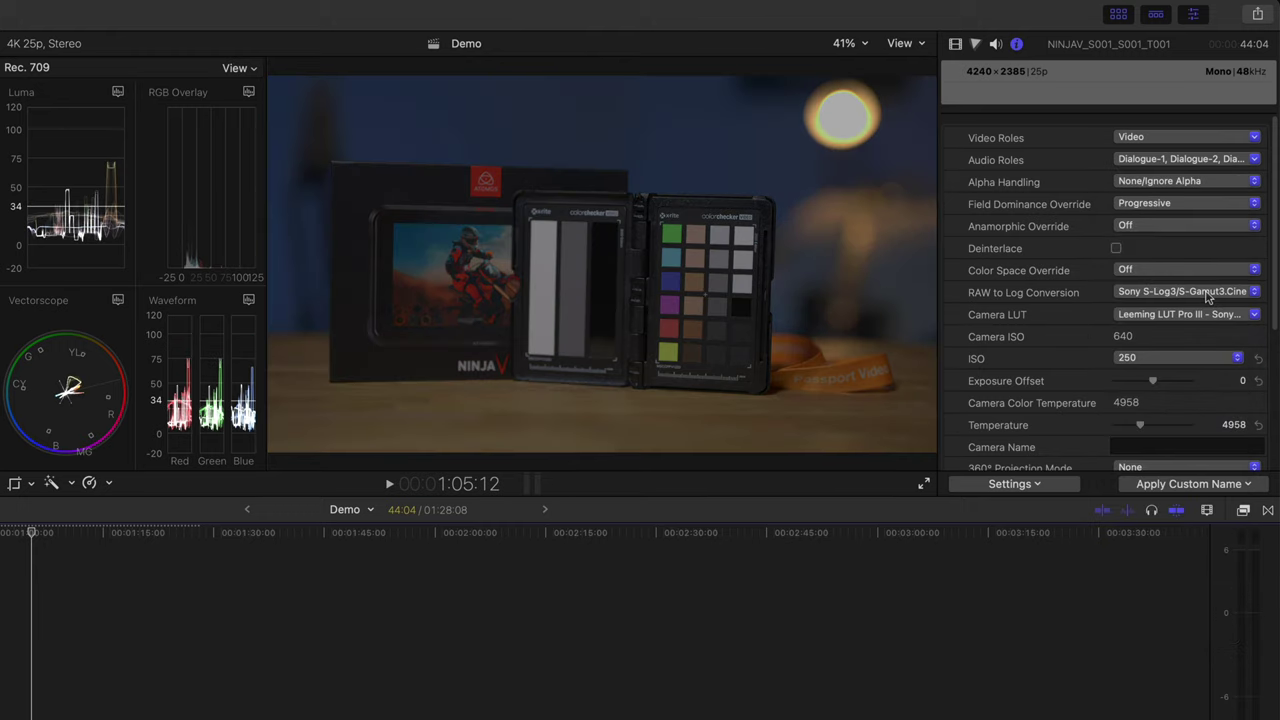
left_click(1187, 358)
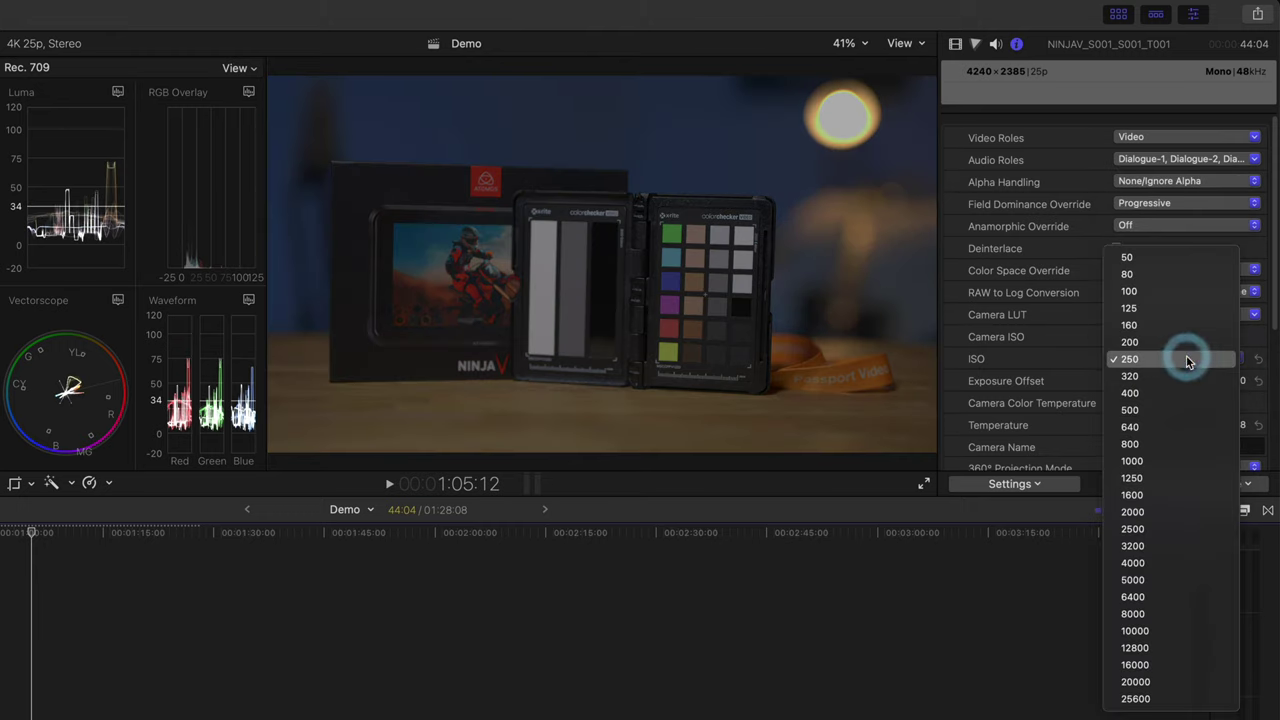
left_click(1178, 424)
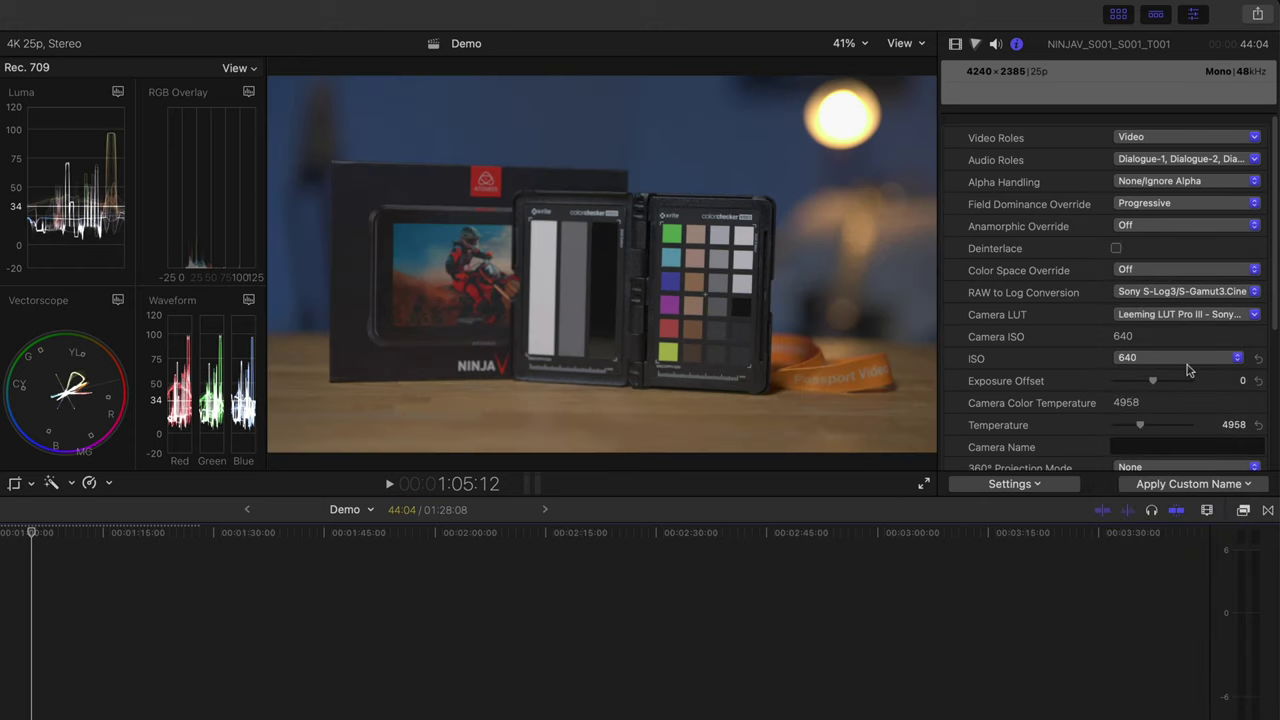
- Raise the NINJAV clip's ISO through 1000 and 1250 to 1600, and lower its Exposure Offset to about -0.22
left_click(1189, 360)
left_click(1184, 388)
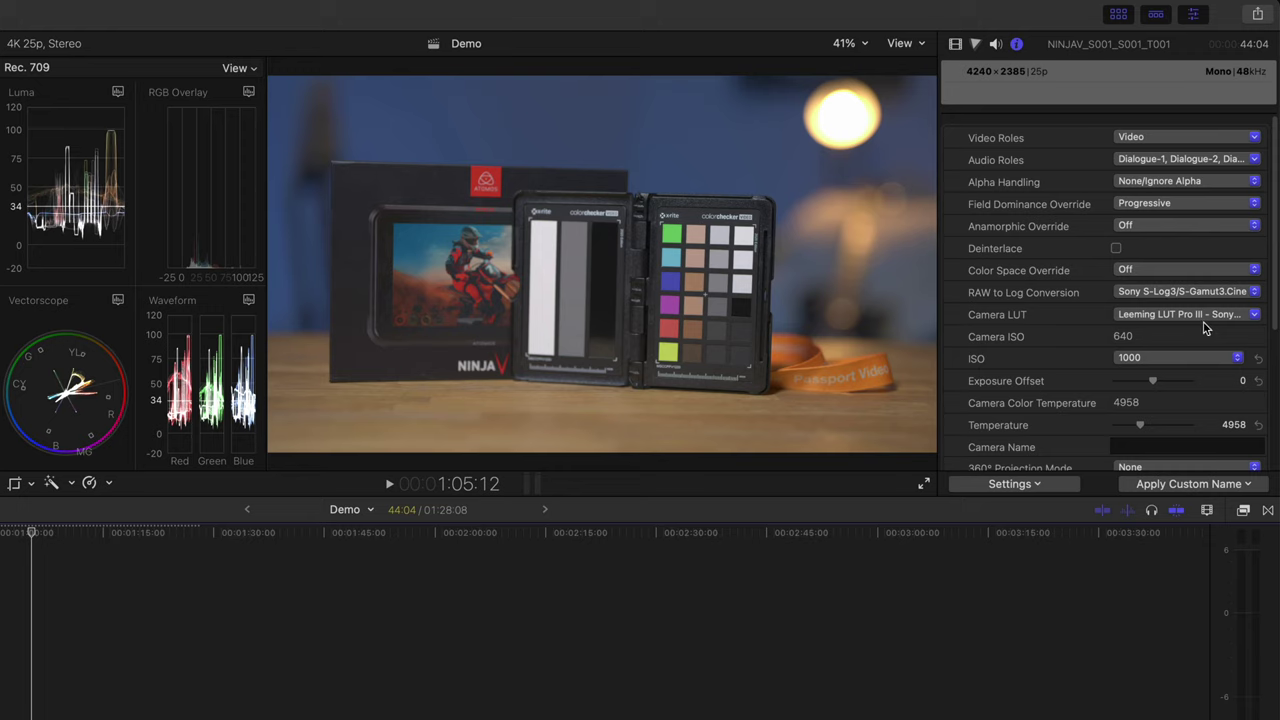
left_click(1190, 358)
left_click(1189, 374)
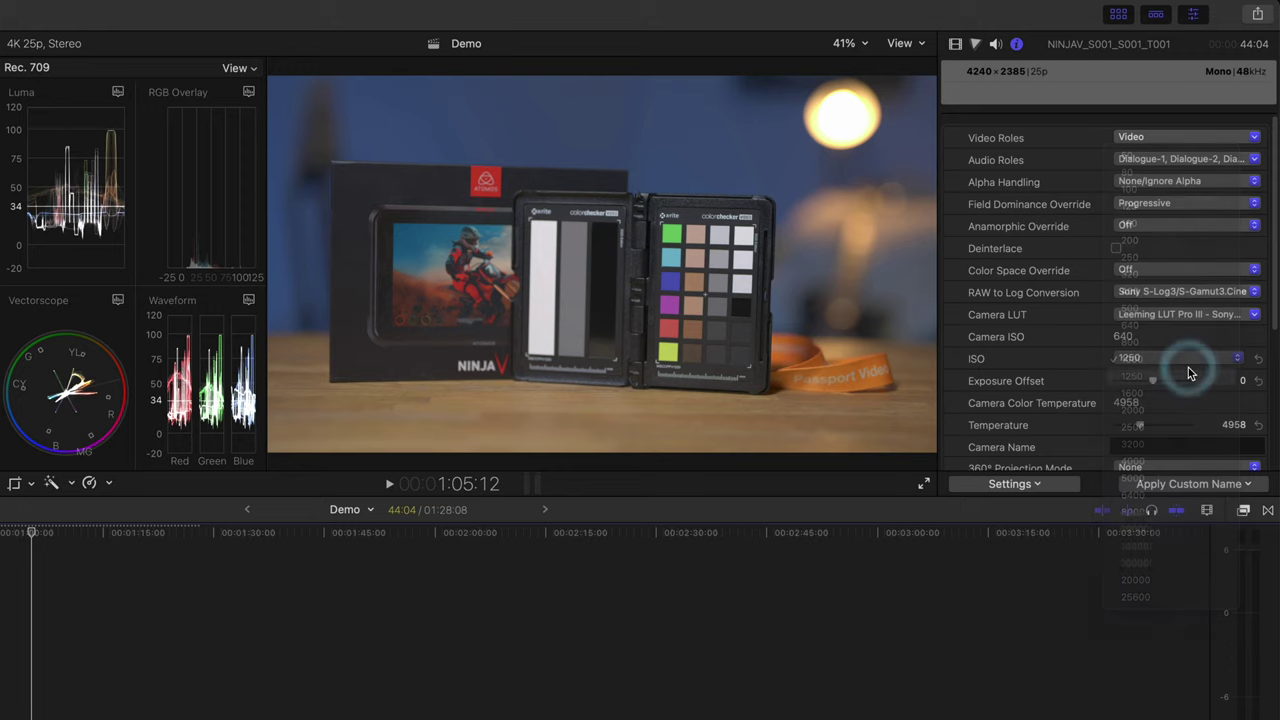
left_click(1191, 356)
left_click(1193, 375)
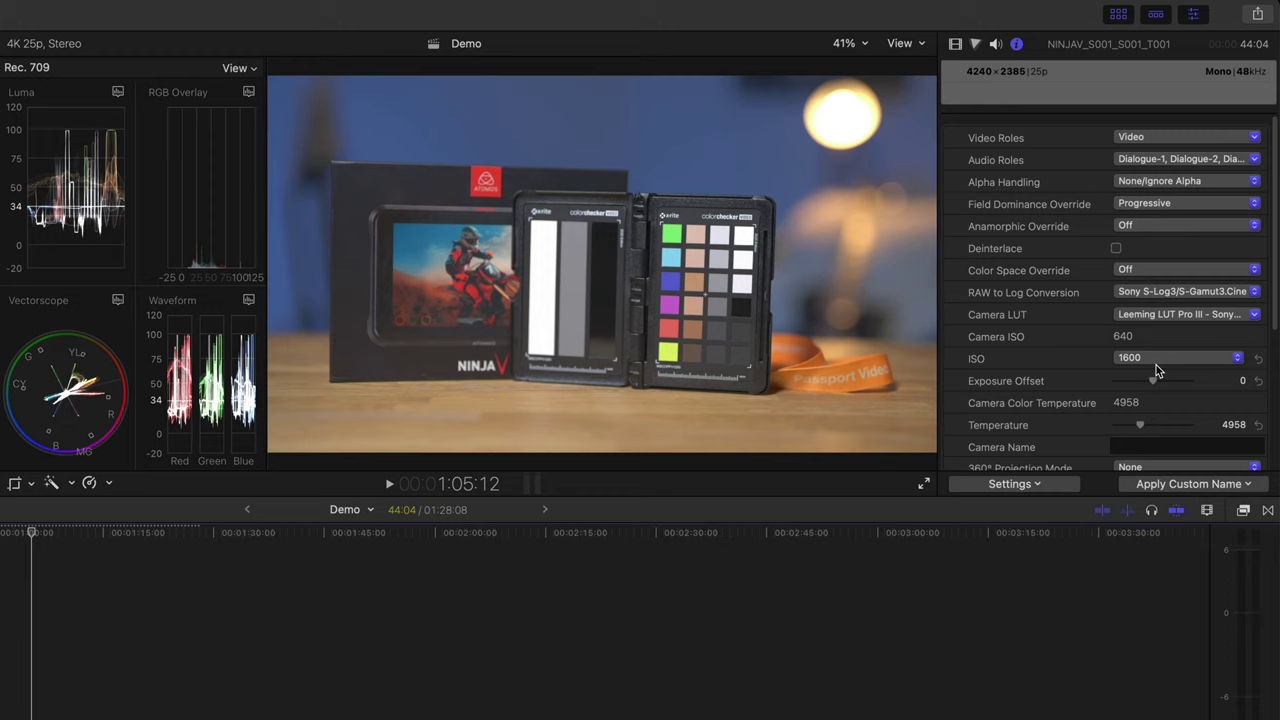
left_click_drag(1151, 386, 1149, 388)
left_click_drag(1144, 382, 1145, 388)
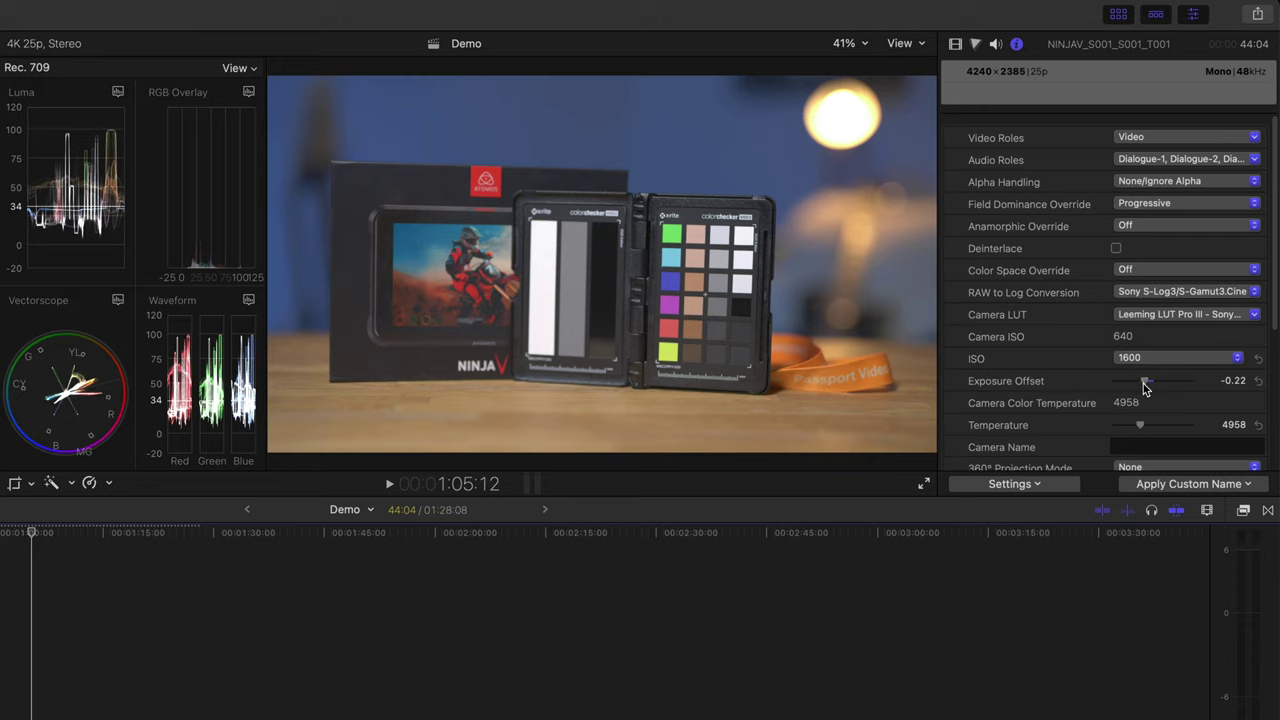
- Adjust the NINJAV clip's Color Board exposure to Shadows -4% and Highlights 3%, and return to its info settings
left_click(976, 48)
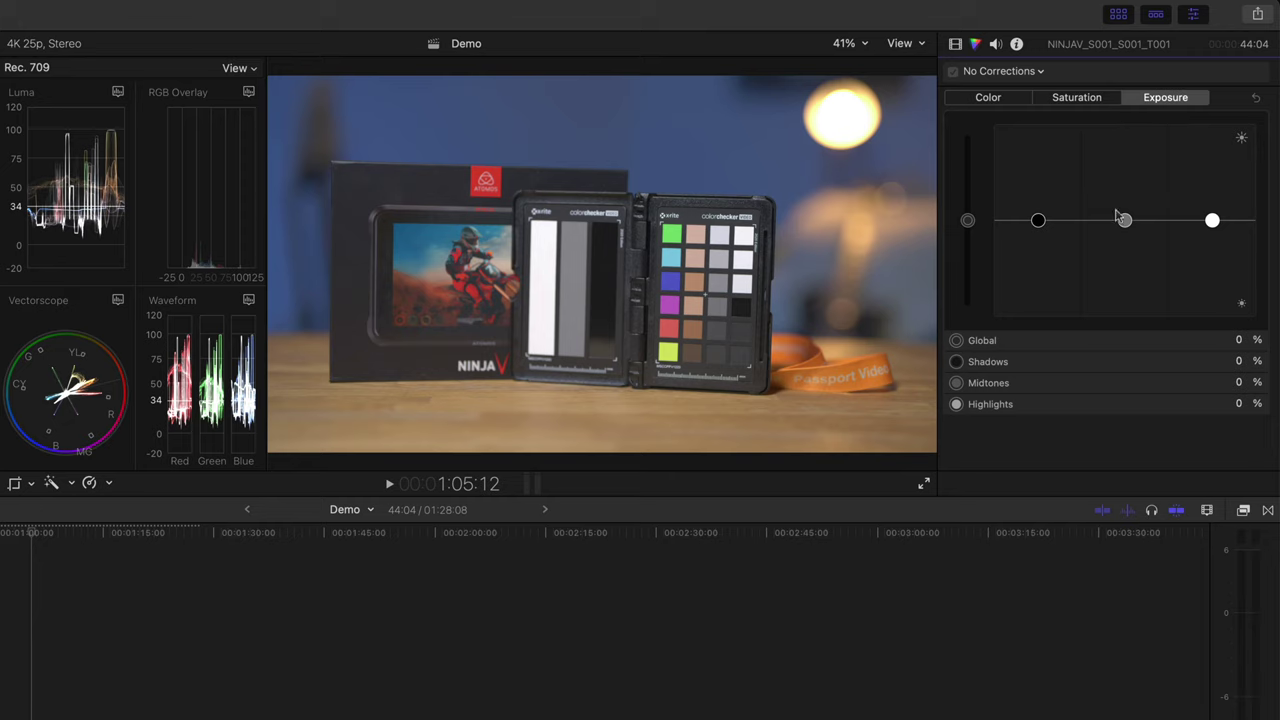
left_click_drag(1038, 222, 1038, 225)
left_click_drag(1212, 220, 1215, 220)
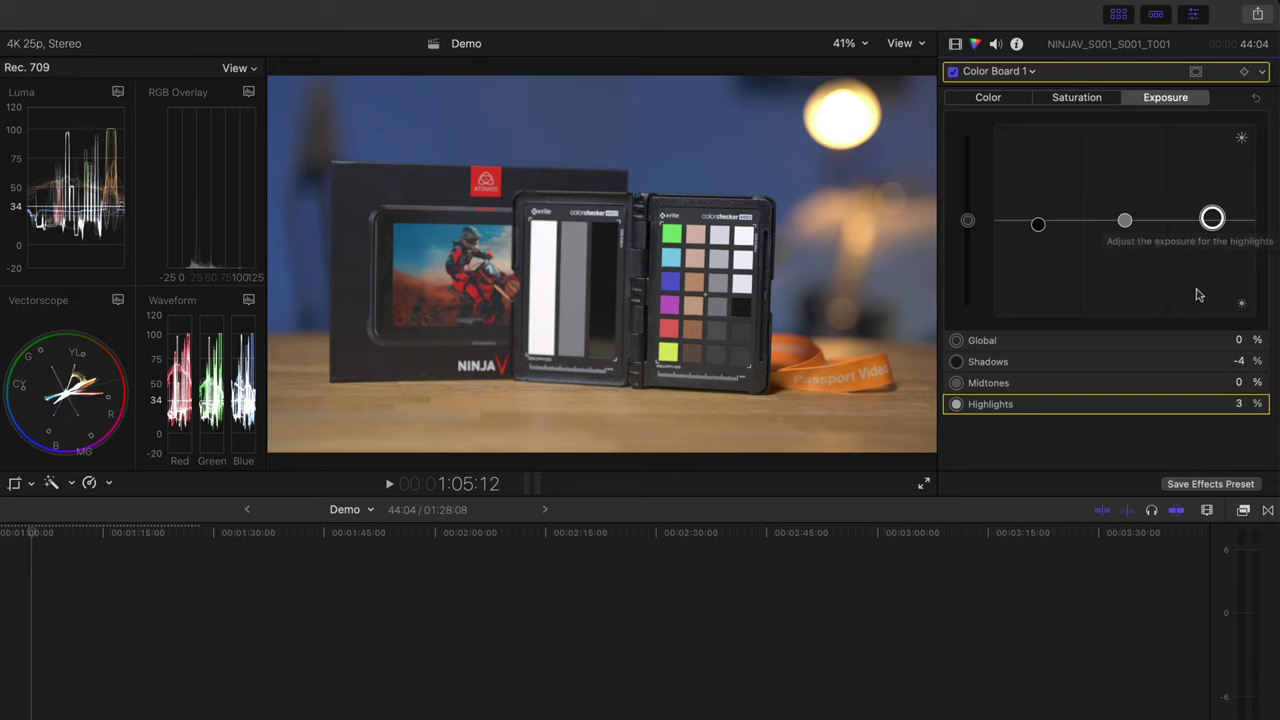
left_click(1015, 44)
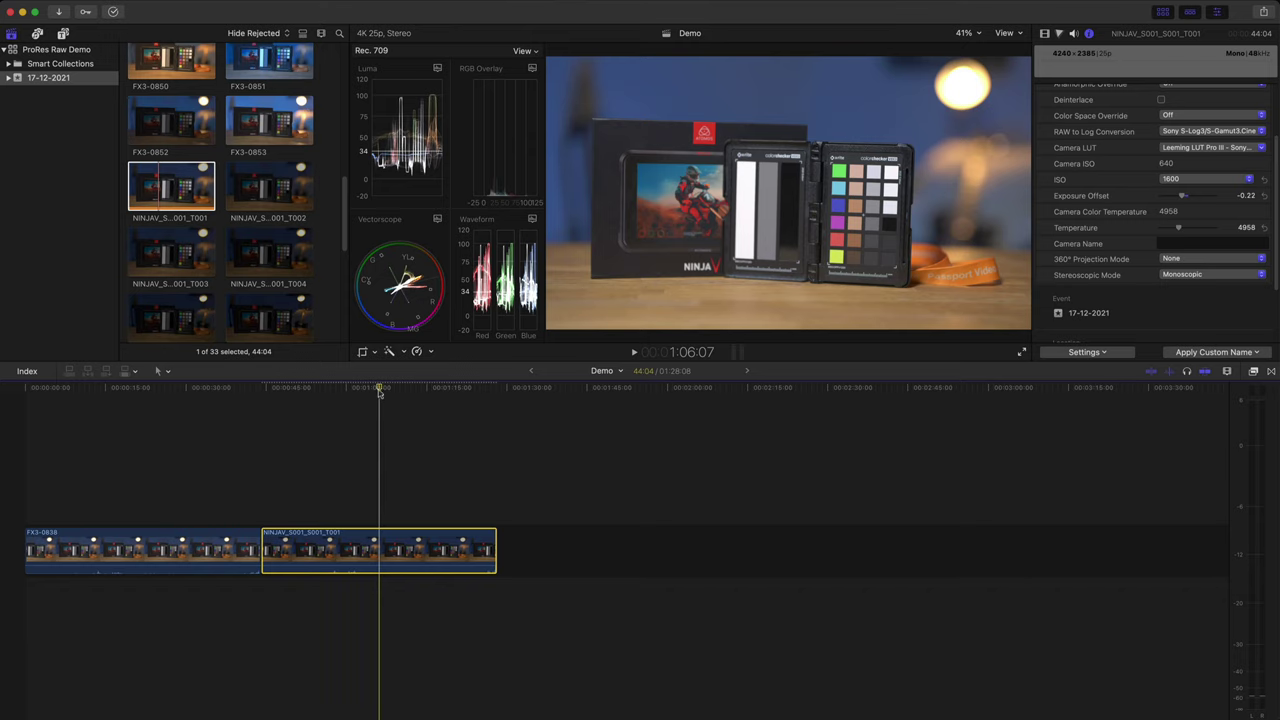
- Set FX3-0838's Color Board exposure to Highlights 33%, Midtones 14% and Shadows -7%, and compare it with the NINJAV clip
left_click(160, 540)
left_click(167, 540)
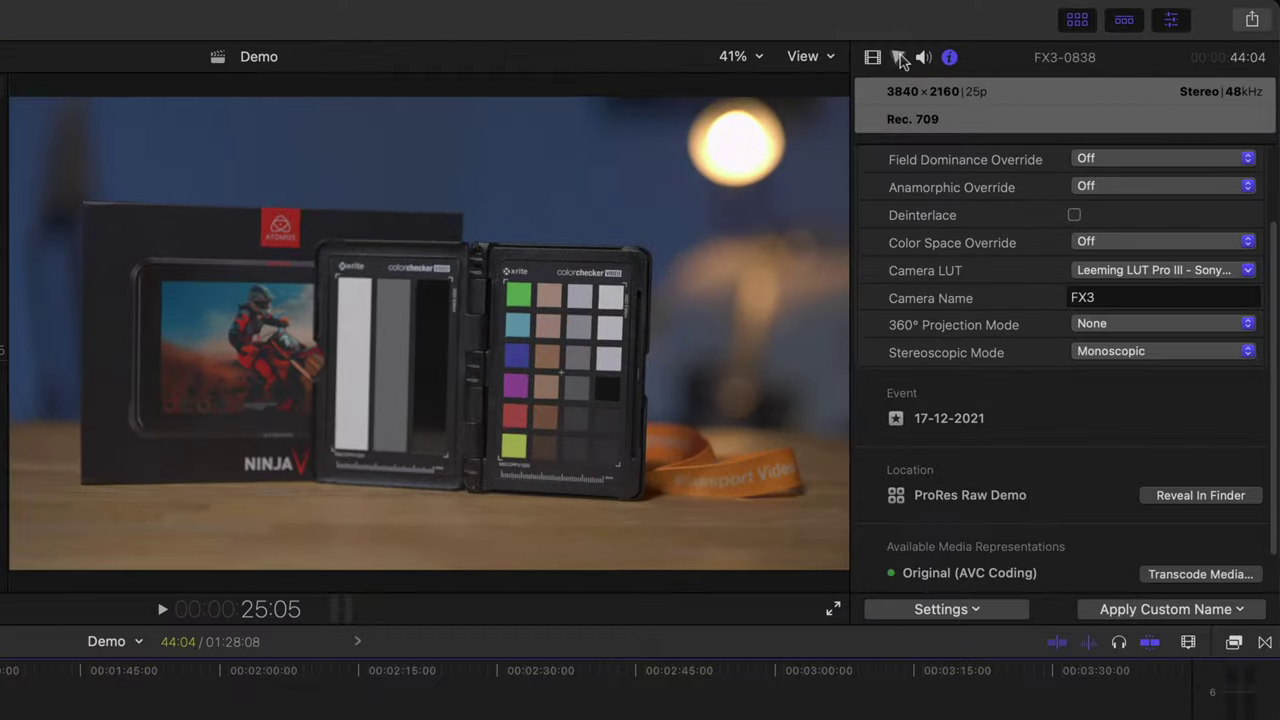
left_click(899, 58)
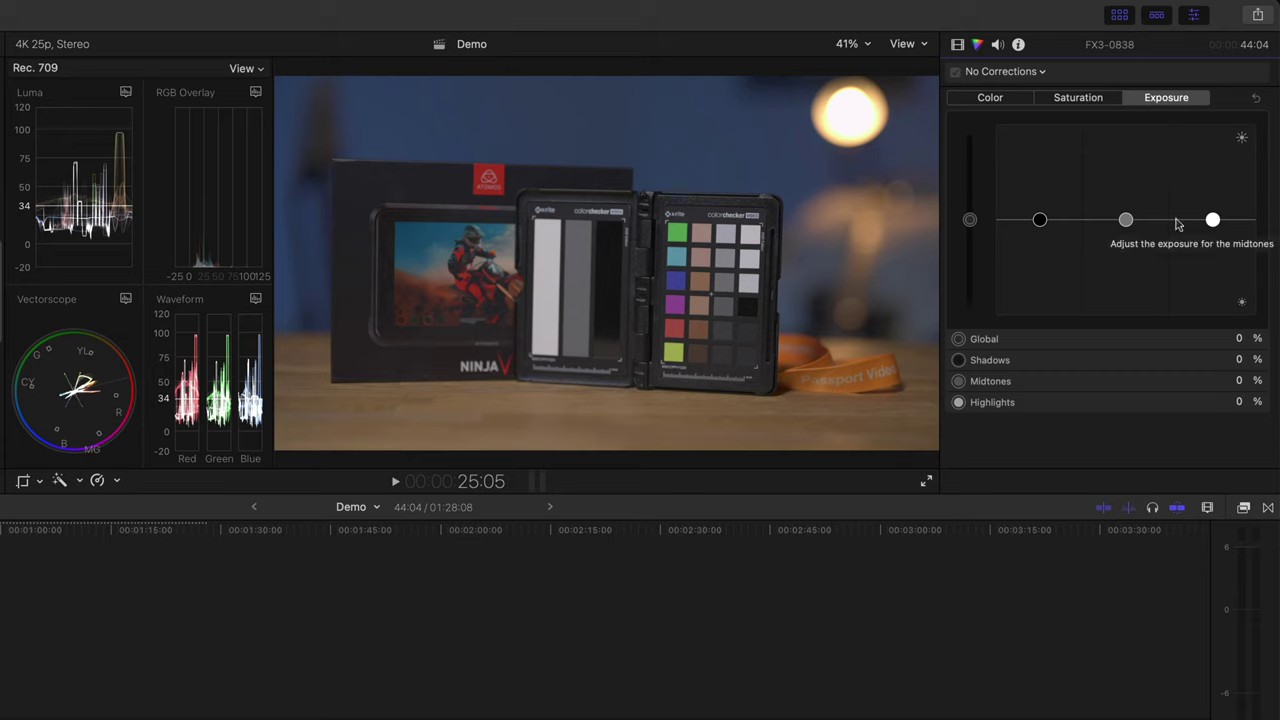
left_click(1213, 220)
left_click_drag(1220, 222, 1222, 191)
left_click(1126, 220)
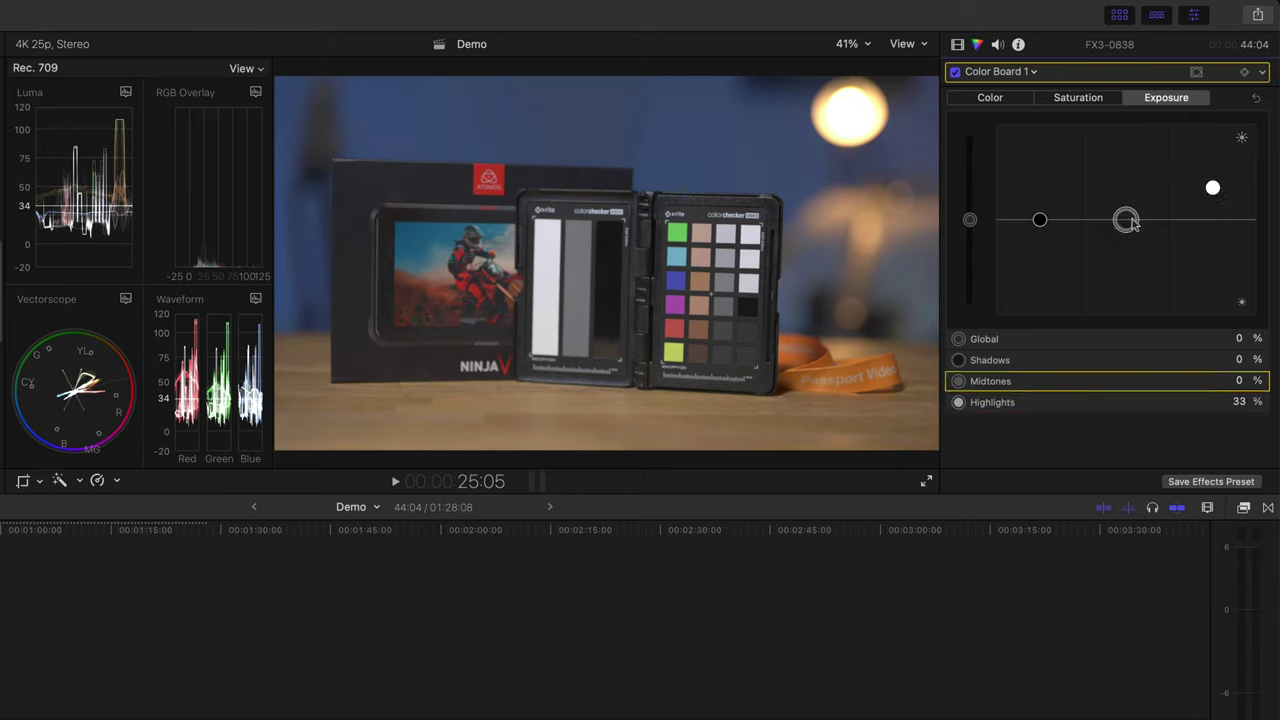
left_click_drag(1126, 220, 1134, 212)
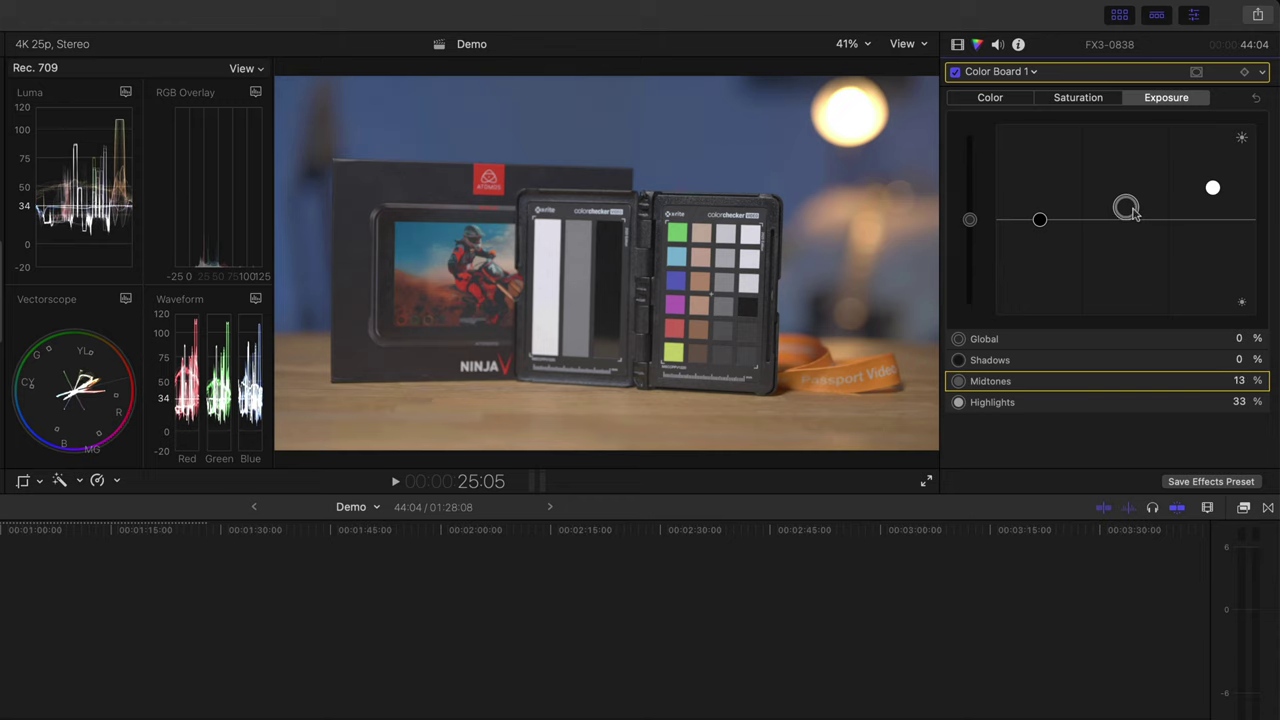
left_click_drag(1038, 220, 1040, 230)
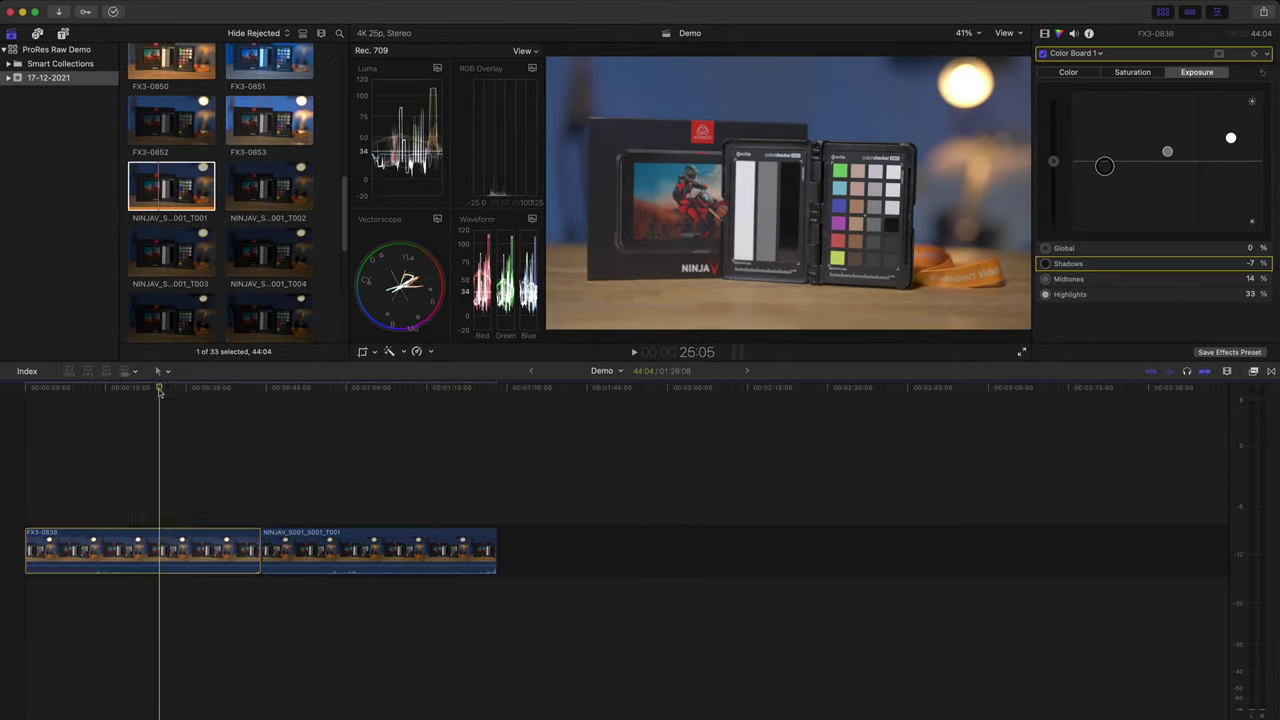
left_click(159, 392)
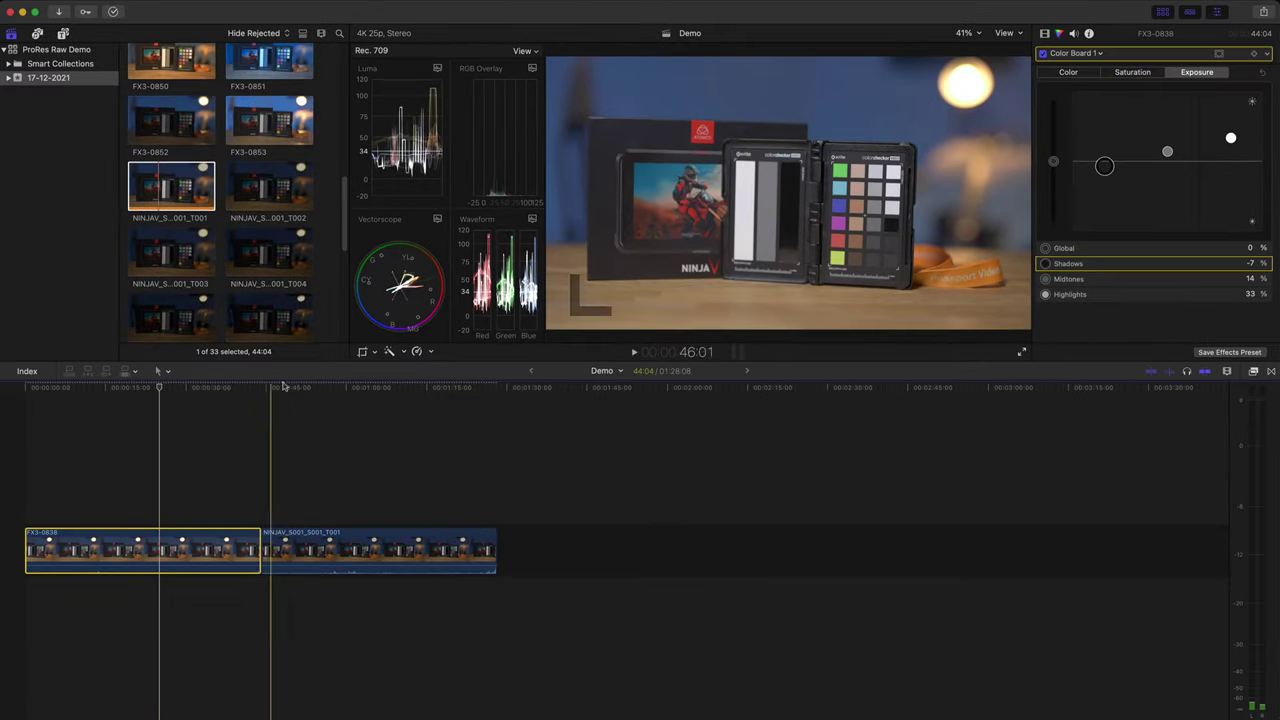
left_click(207, 398)
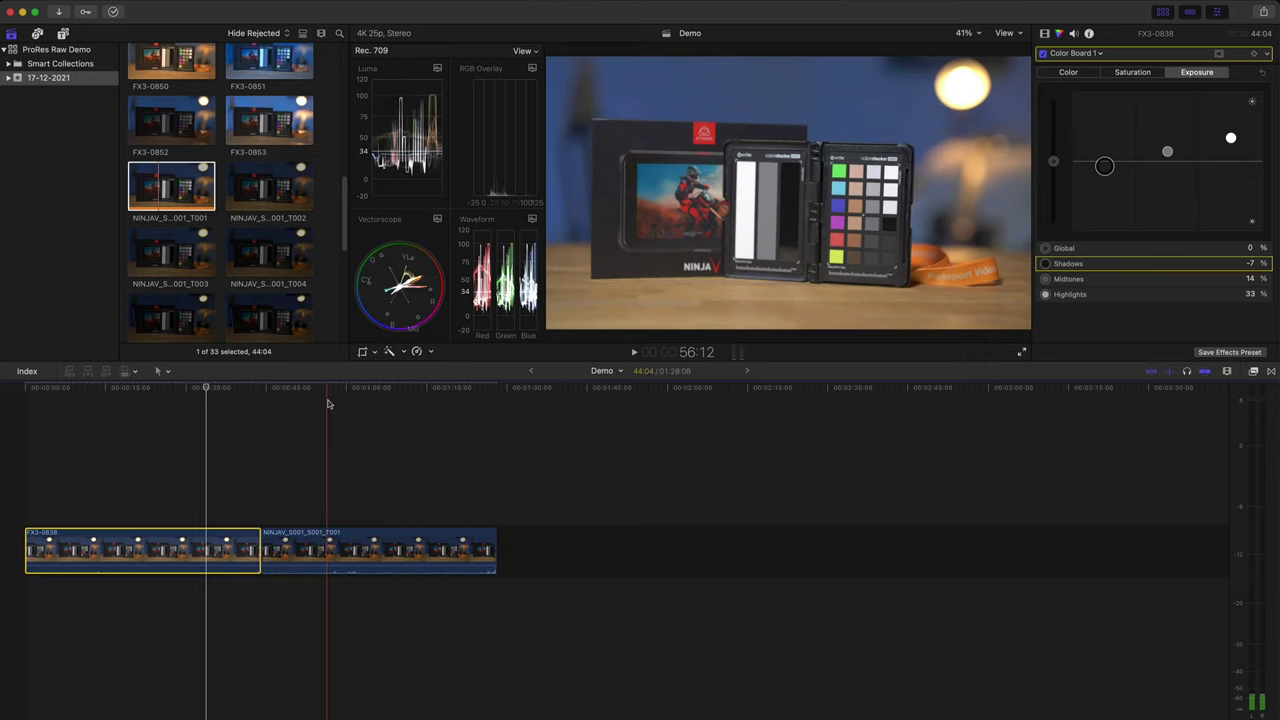
- Locate FX3-0838 in the browser, reveal its source file in Finder to check the file size, and close the Finder window
right_click(205, 548)
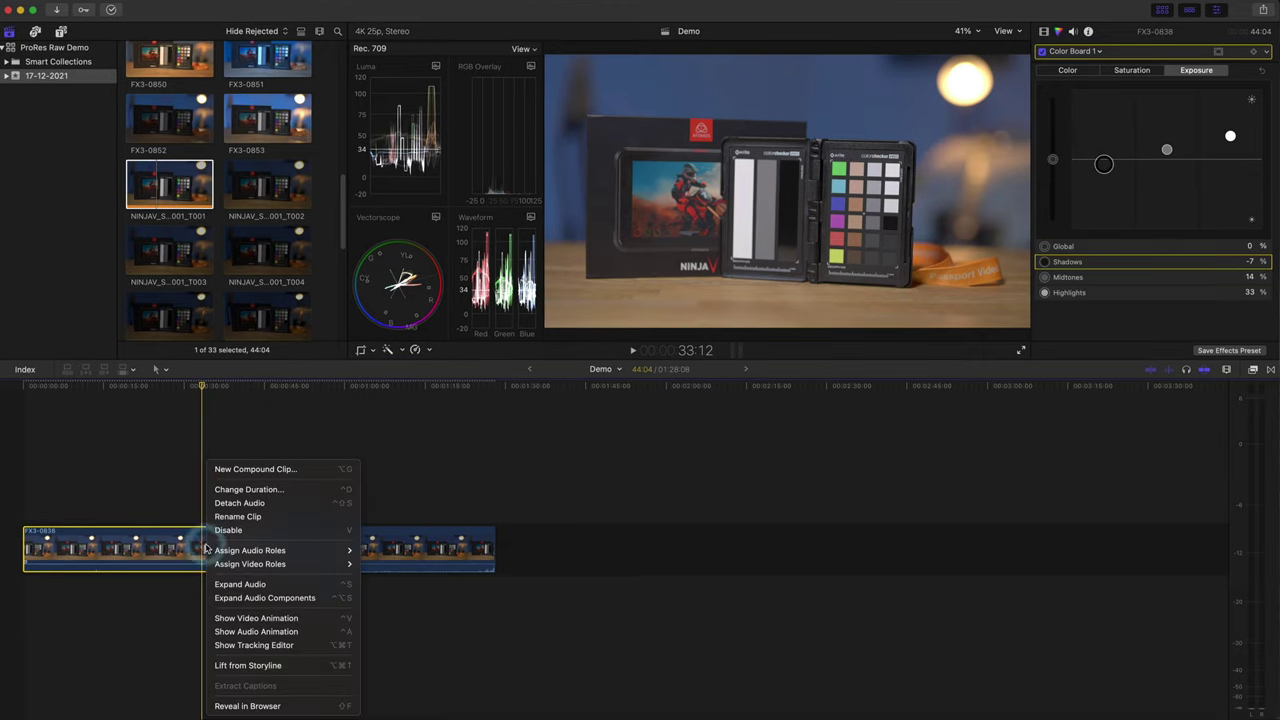
left_click(267, 705)
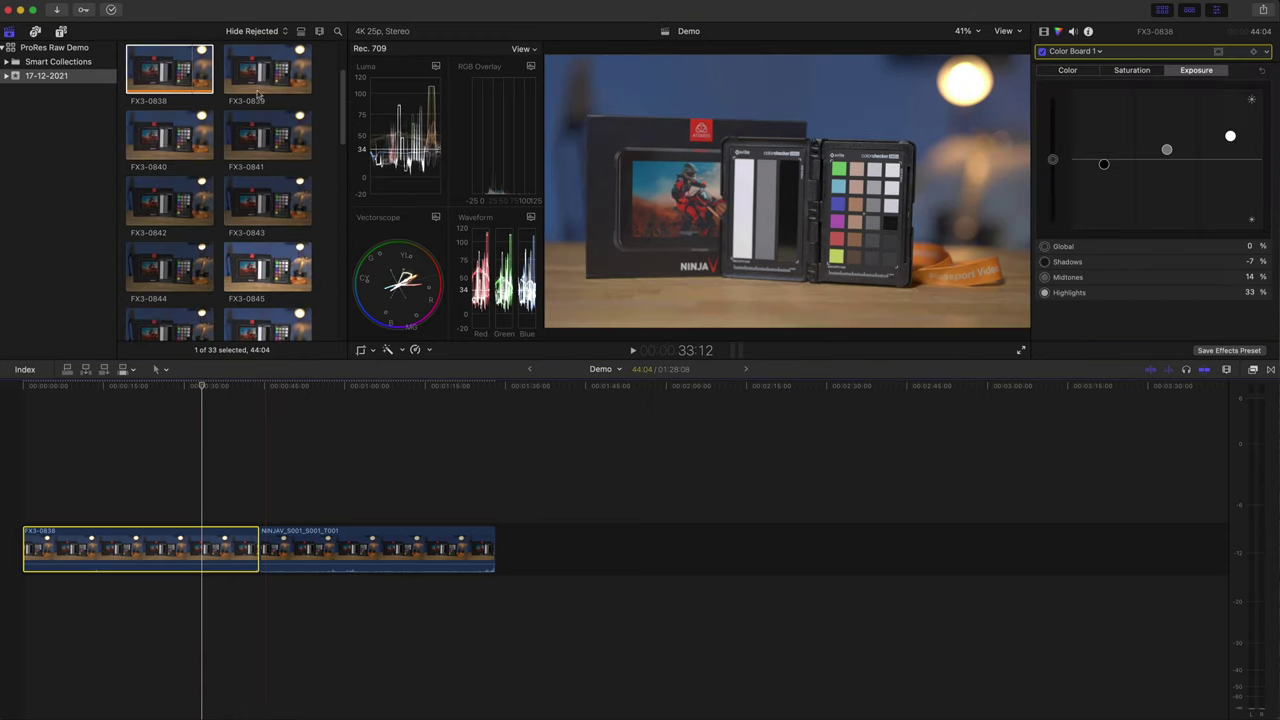
right_click(181, 87)
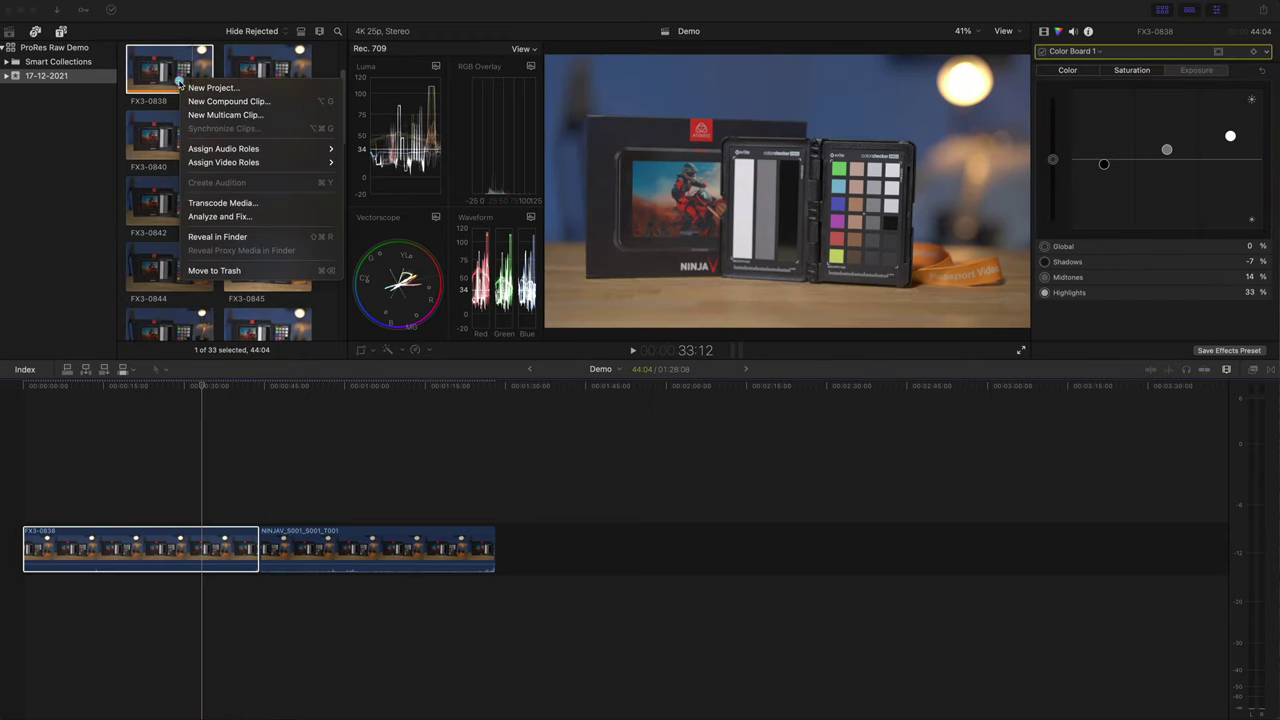
left_click(226, 240)
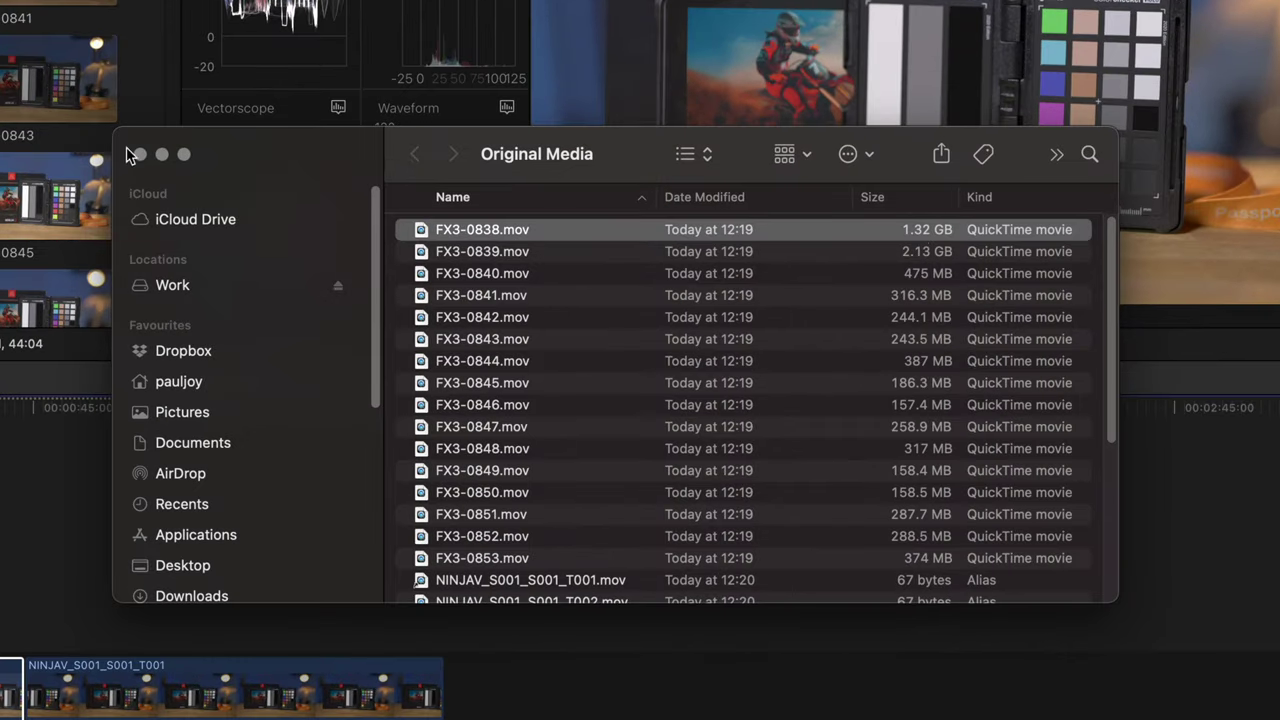
left_click(140, 155)
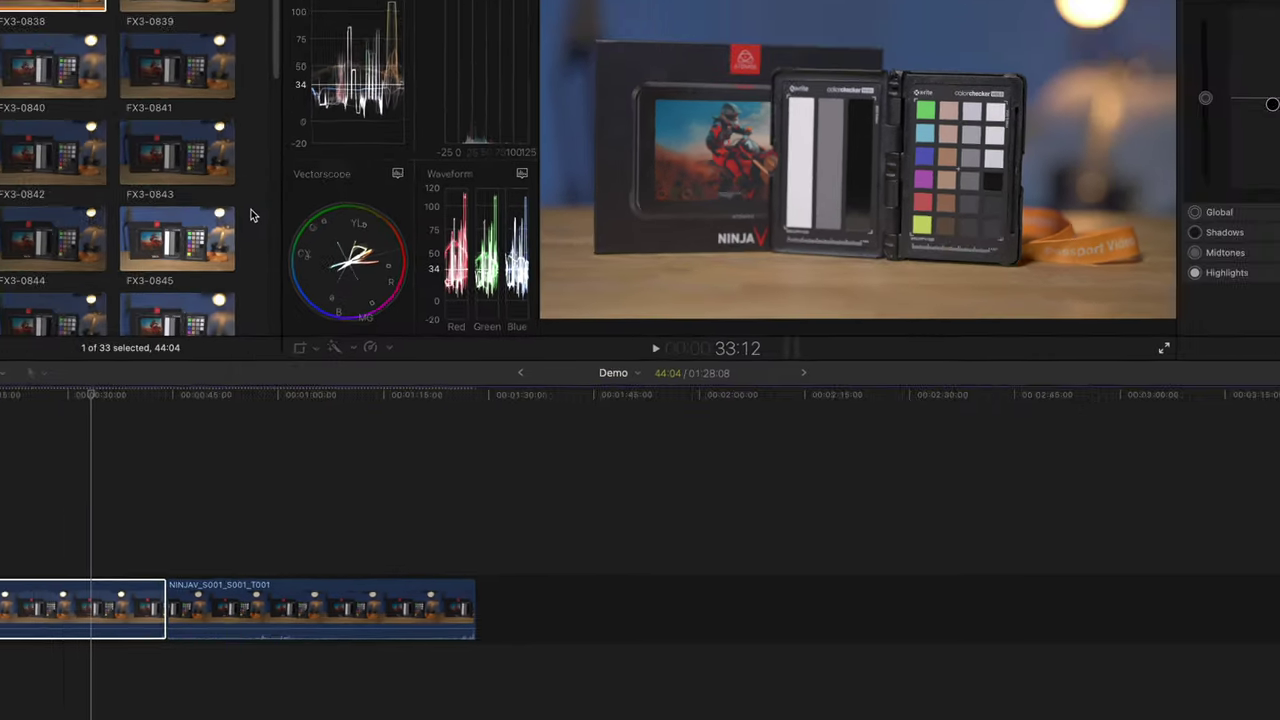
- Locate NINJAV_S001_S001_T001 in the browser, reveal its original file in Finder to check the file size, and close the Finder window
left_click(323, 545)
right_click(325, 545)
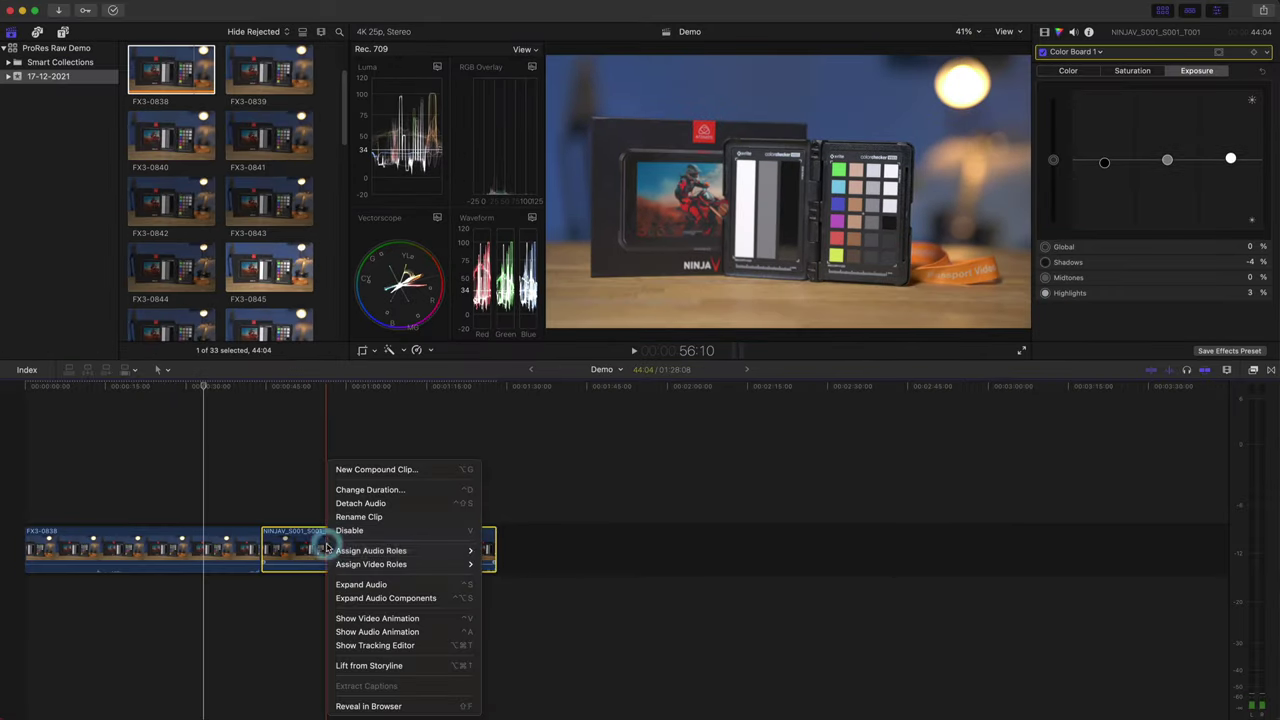
left_click(370, 705)
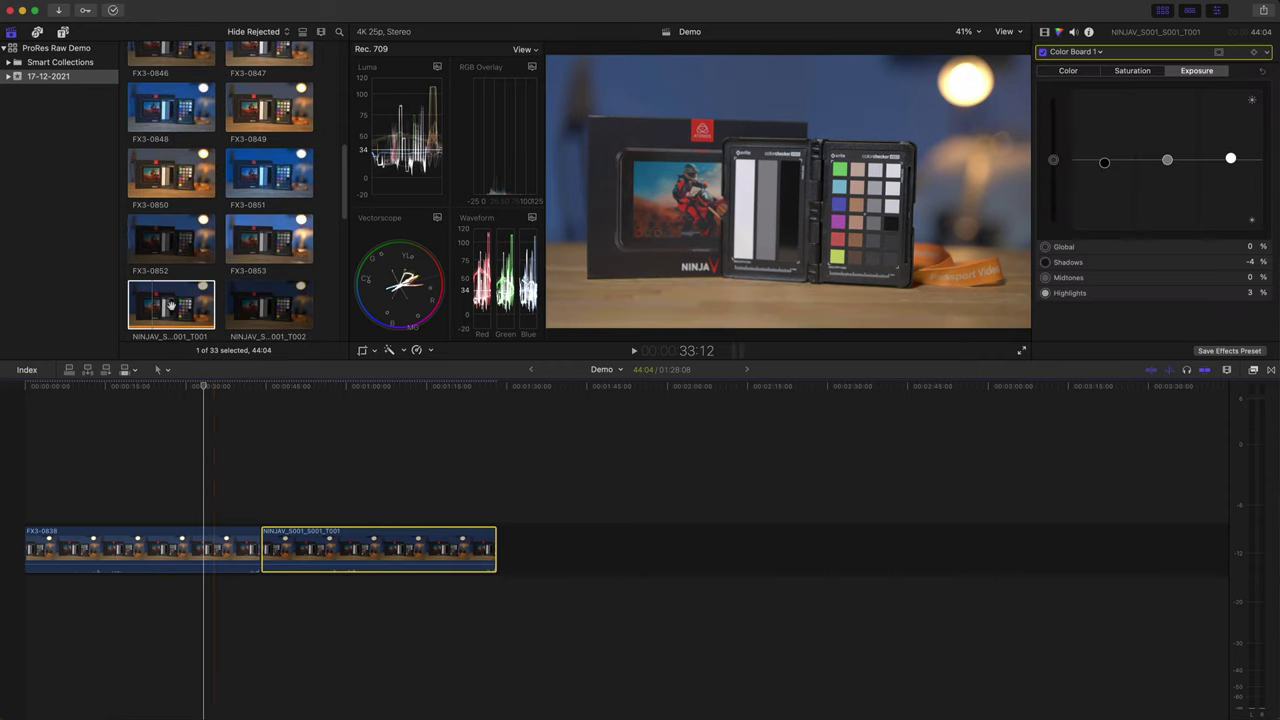
right_click(176, 302)
left_click(222, 460)
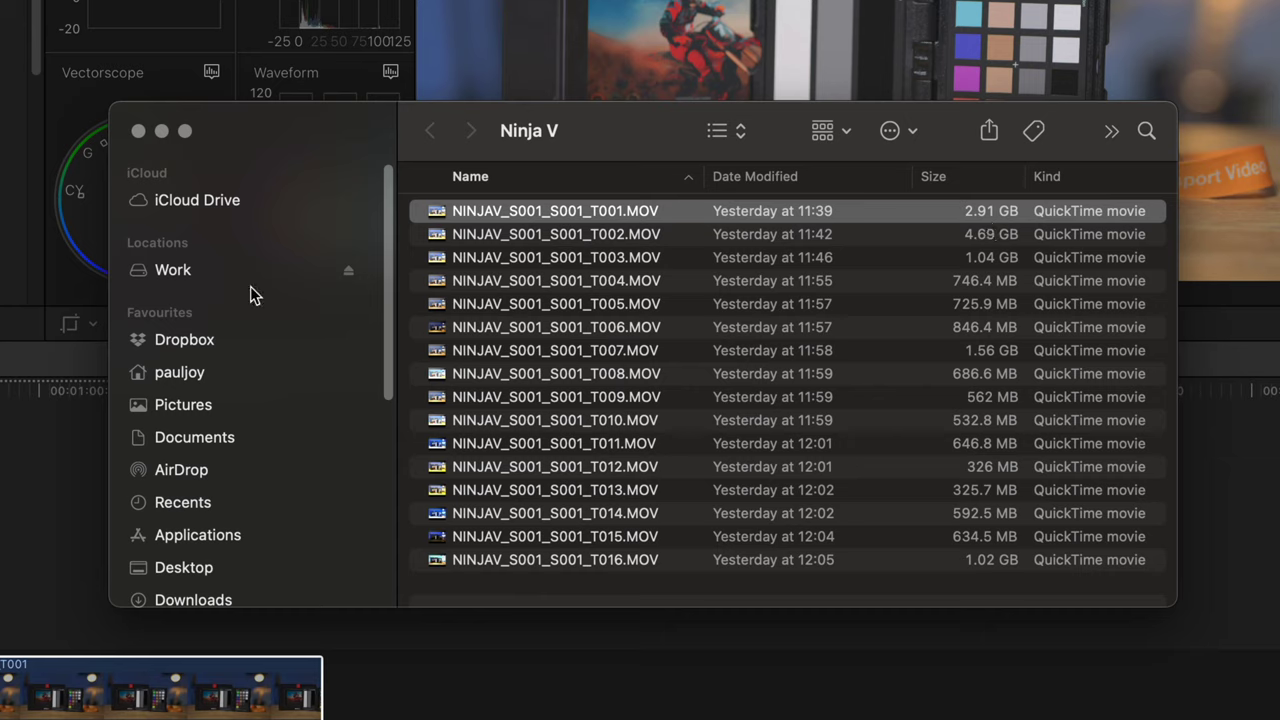
left_click(139, 131)
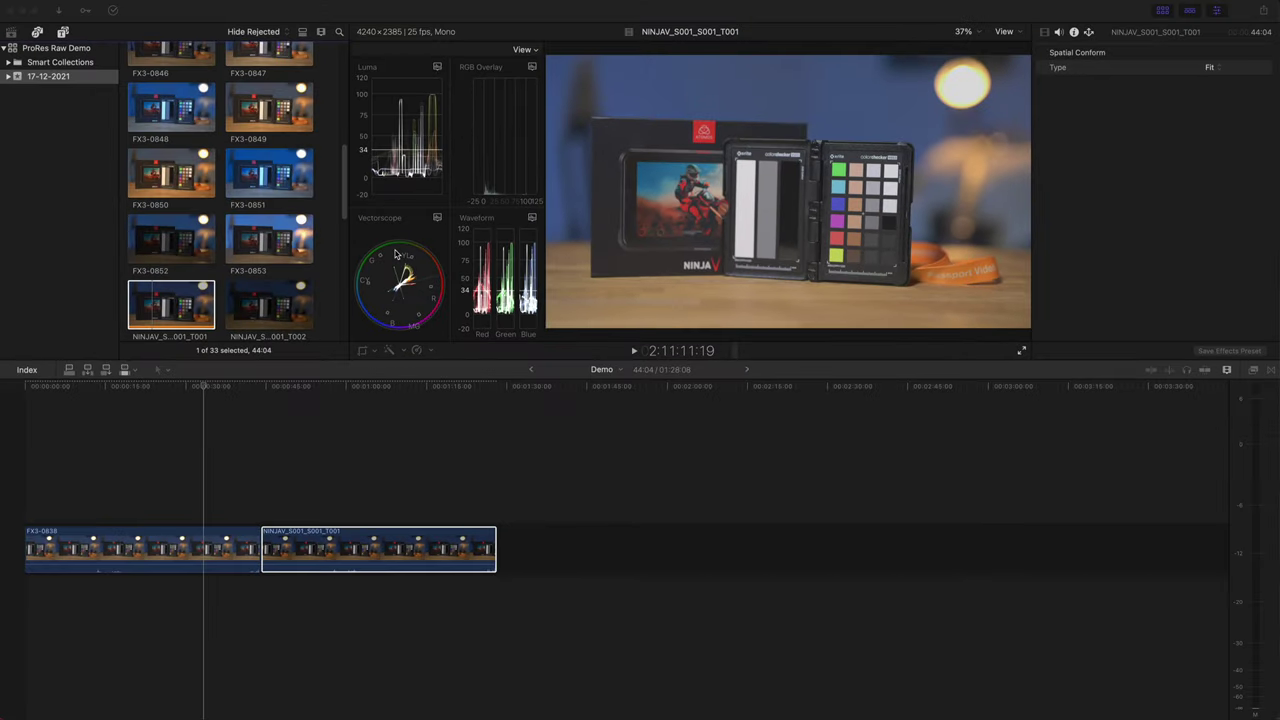
- Delete both clips from the Demo timeline and place the underexposed FX3-0852 clip at its start
left_click(260, 541)
left_click_drag(383, 480, 189, 571)
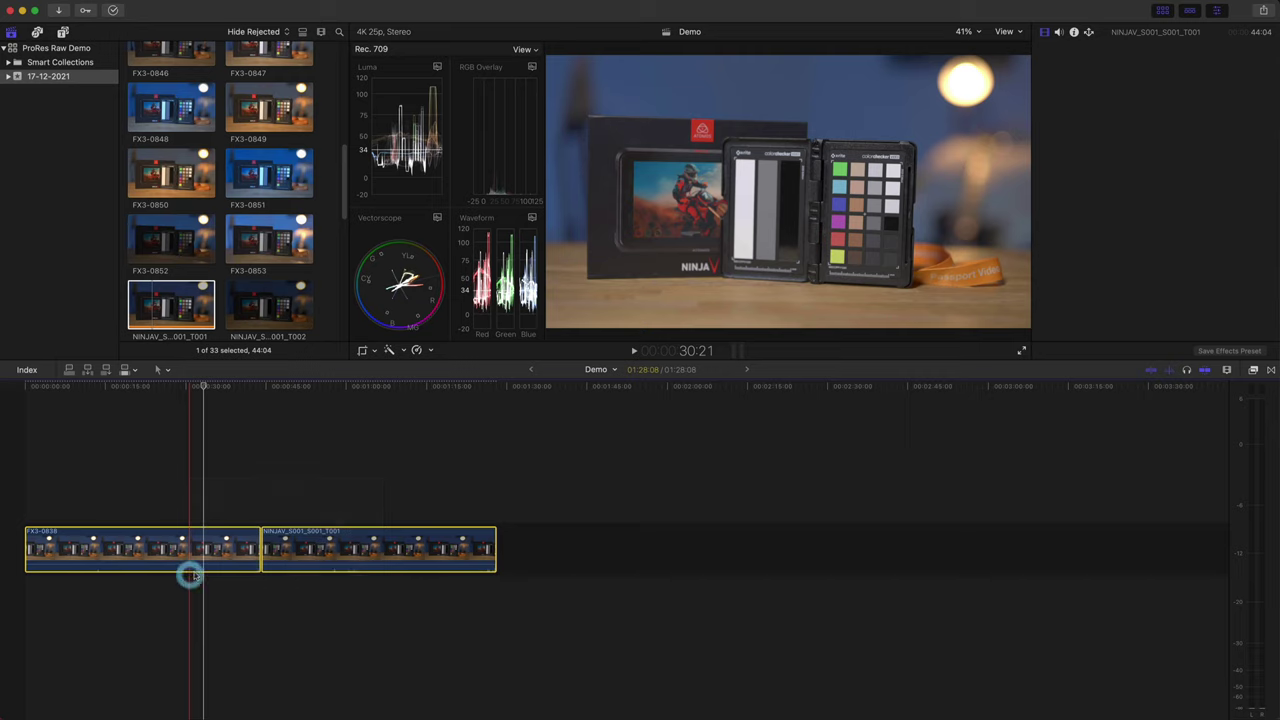
key("BackSpace")
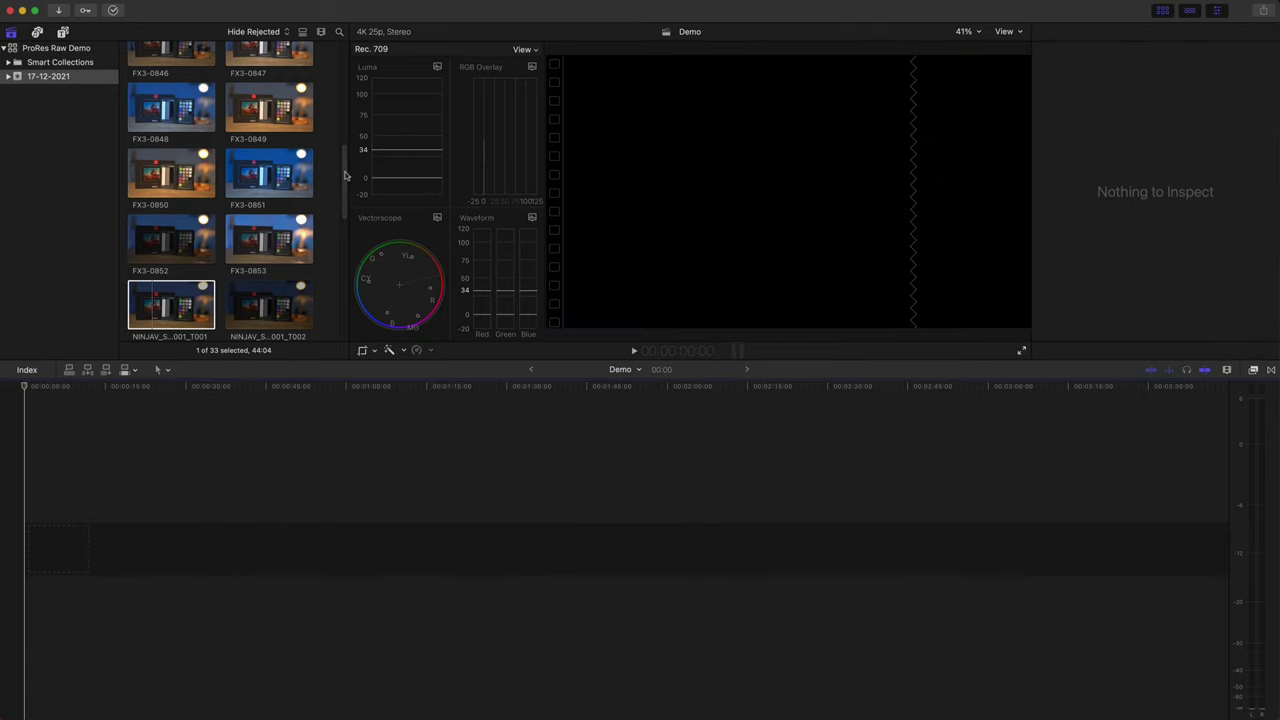
scroll(345, 176, "down", 5)
left_click(171, 160)
left_click(171, 100)
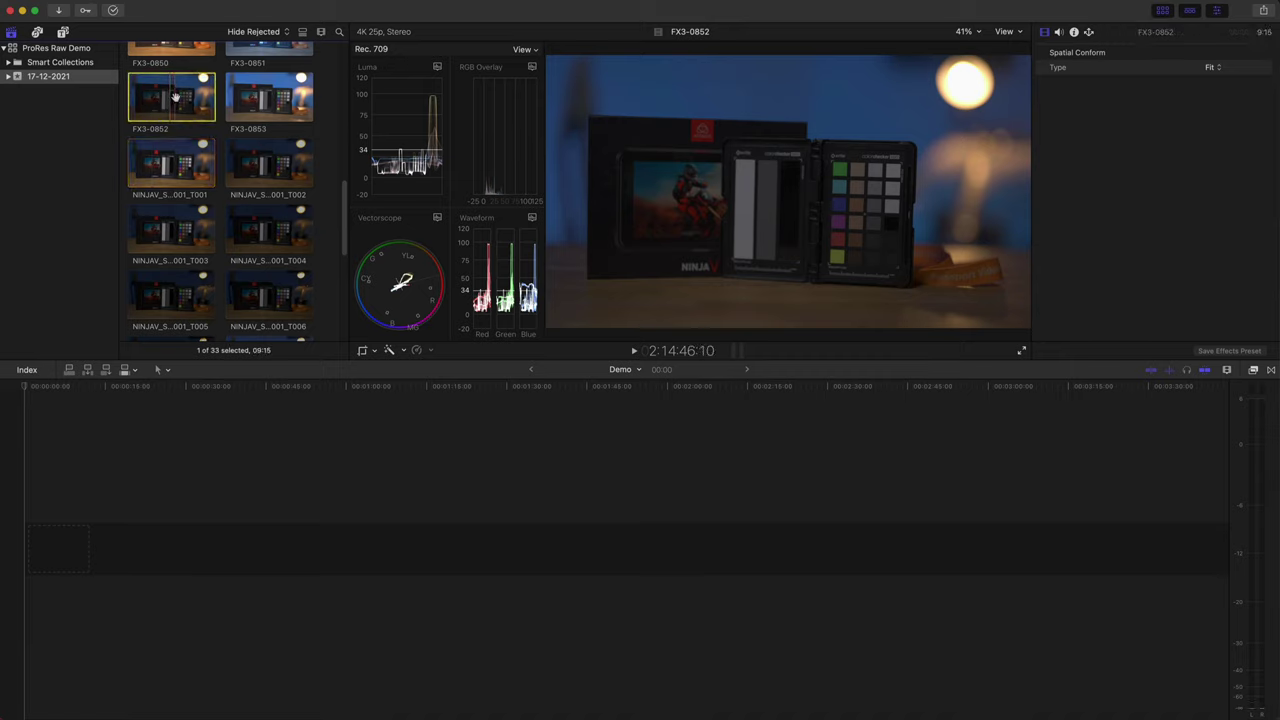
left_click_drag(170, 97, 32, 556)
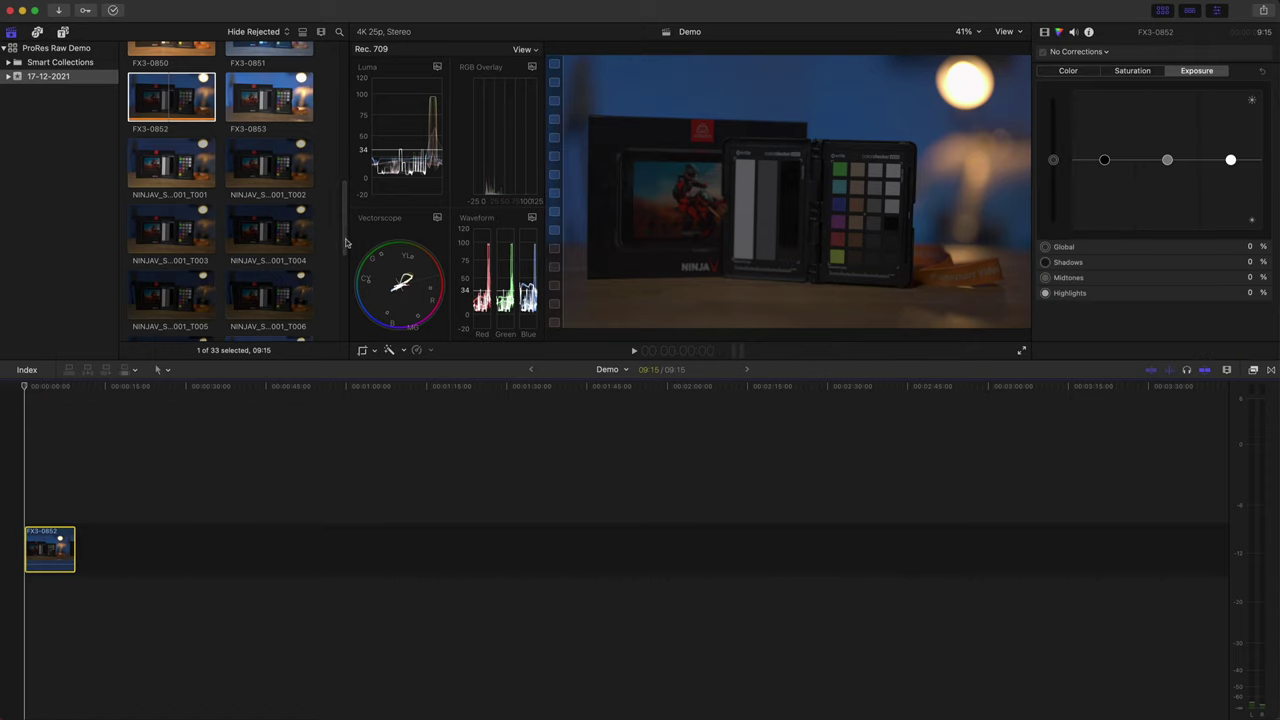
- Append NINJAV_S001_S001_T015 after FX3-0852 in the timeline and place the playhead over it at 16:00
left_click_drag(342, 243, 347, 328)
left_click(166, 297)
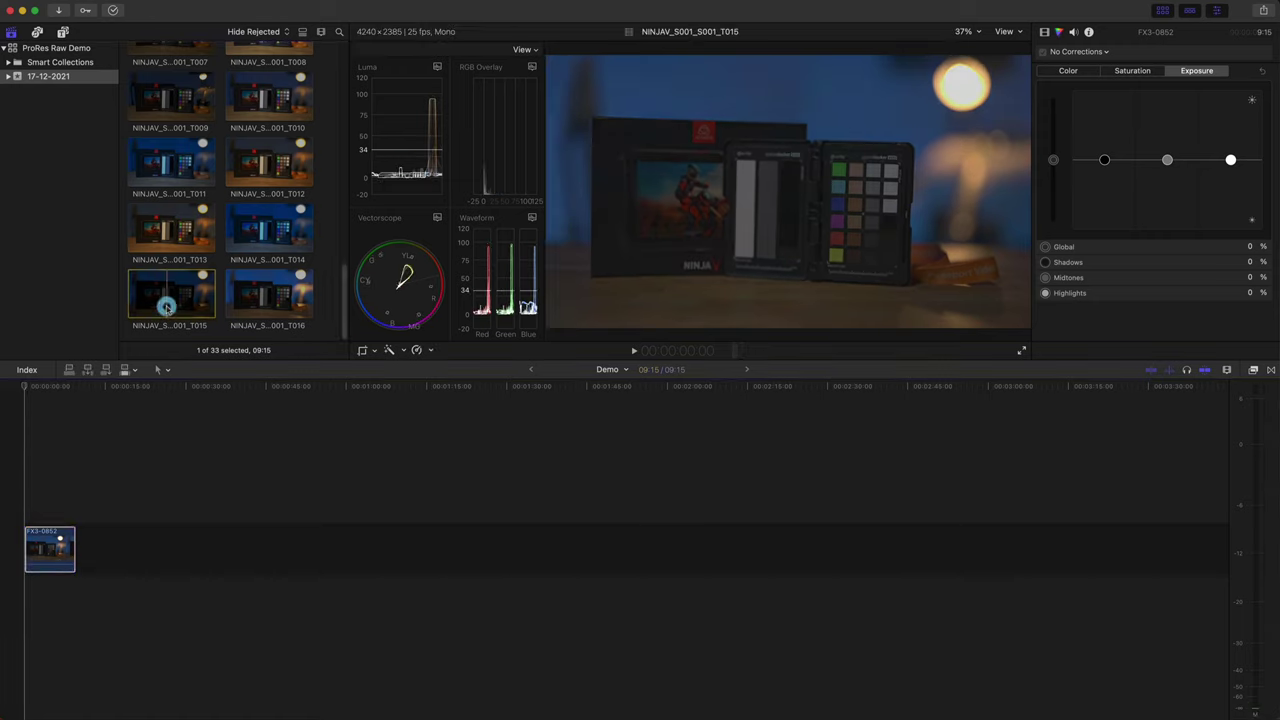
left_click_drag(176, 388, 100, 550)
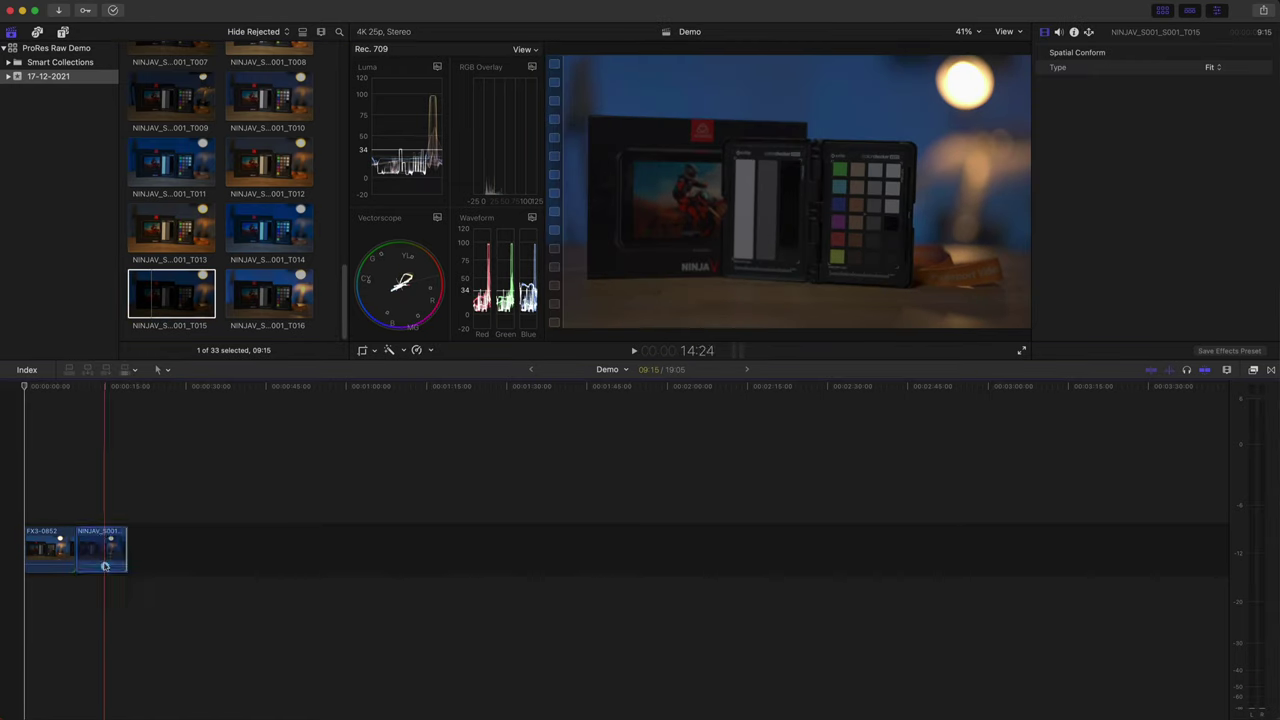
key("super+equal")
key("super+equal")
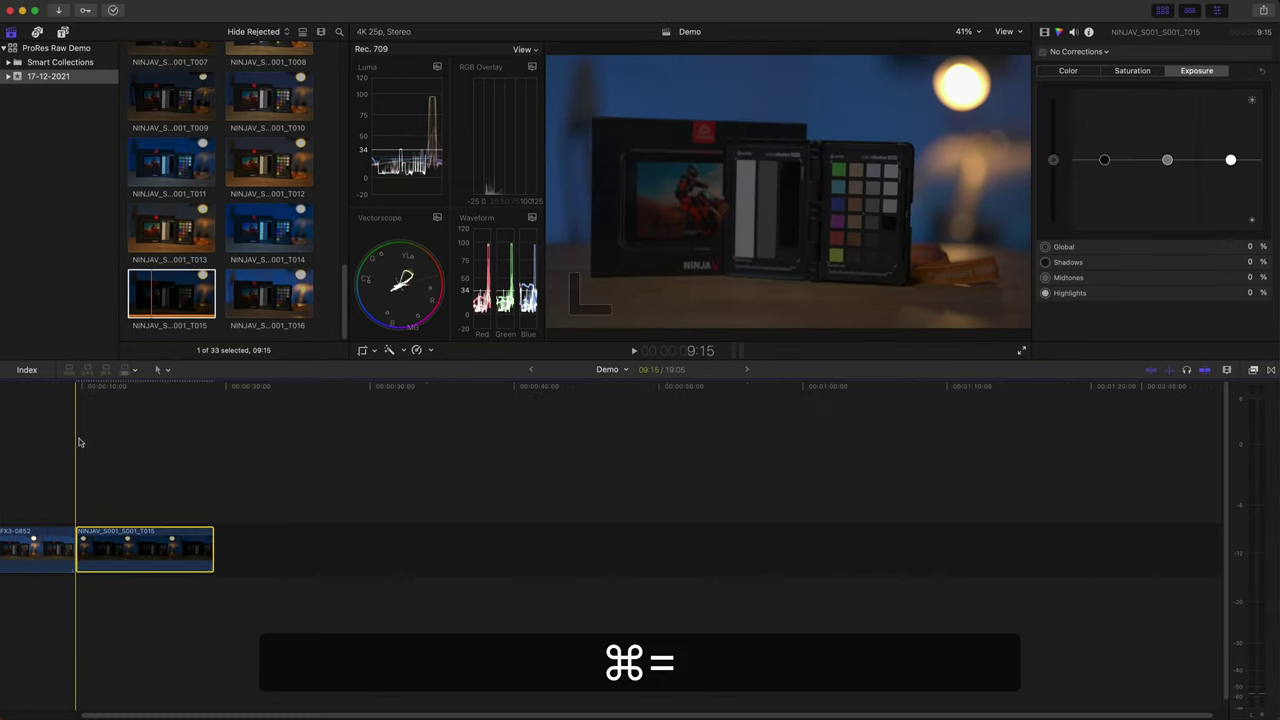
left_click_drag(352, 716, 140, 716)
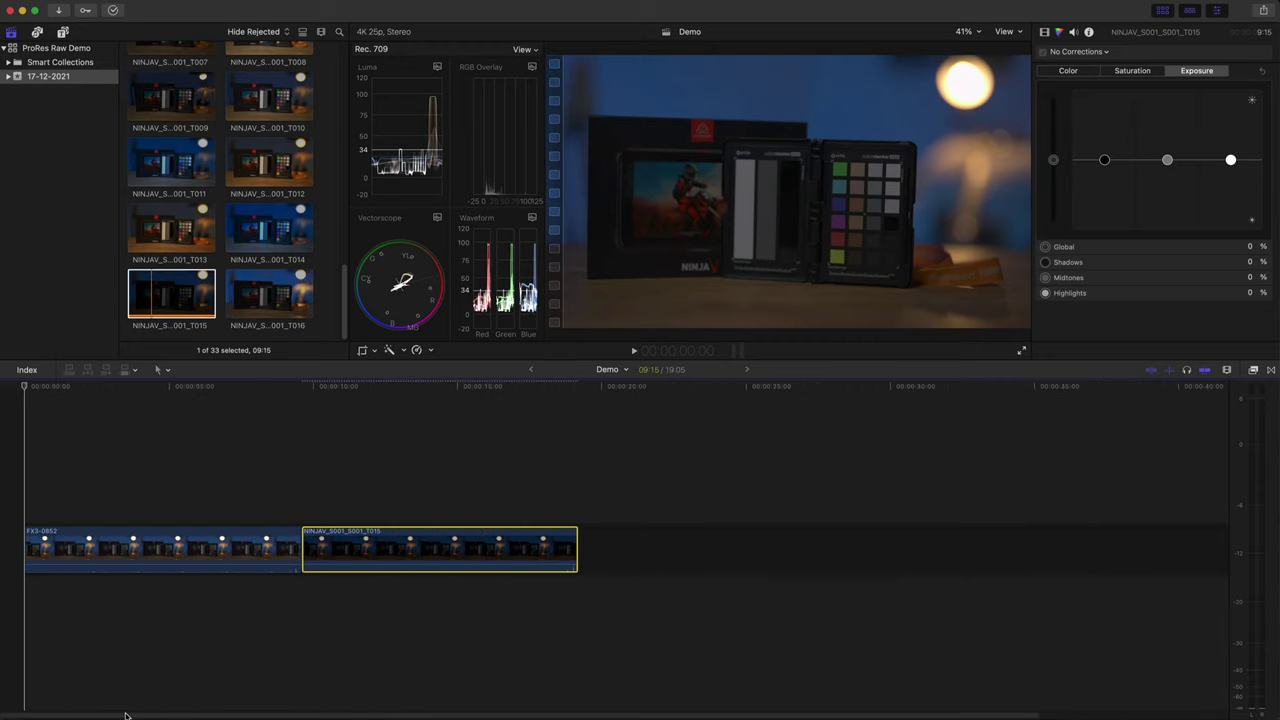
left_click(116, 710)
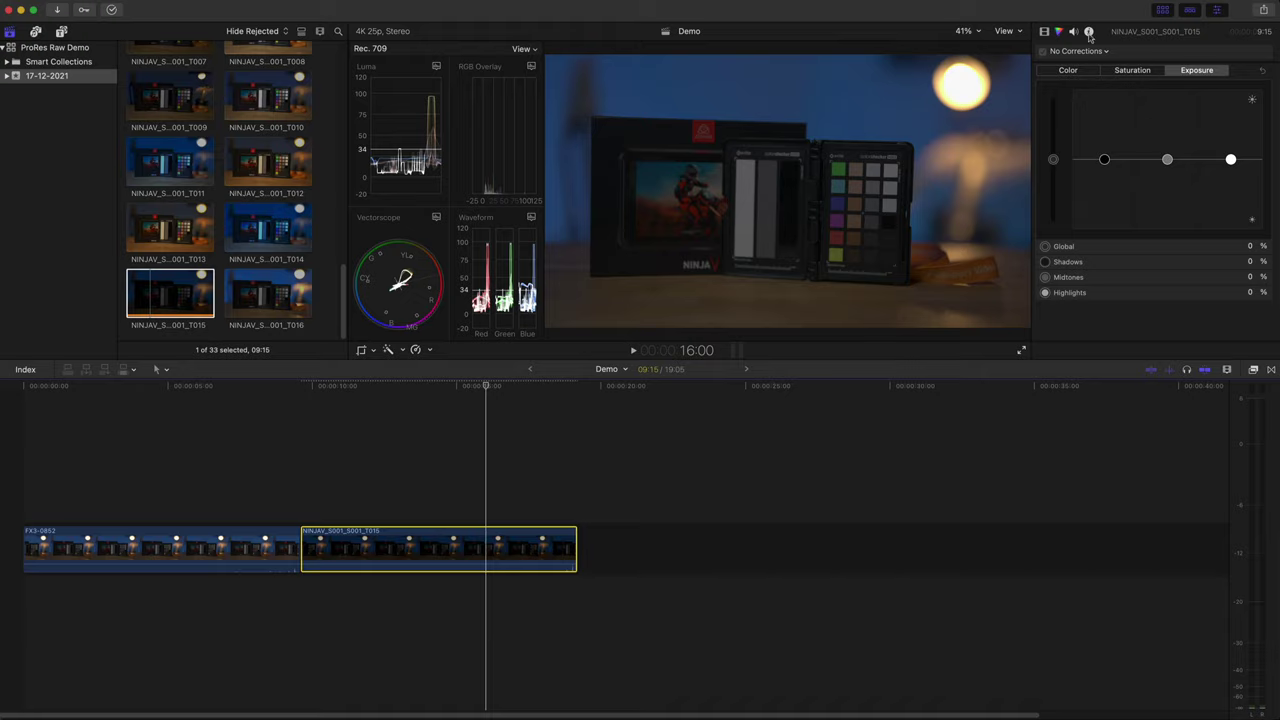
- Raise NINJAV_S001_S001_T015's ISO through 1000, 2000 and 2500 to 4000, and settle on 3200
left_click(1089, 34)
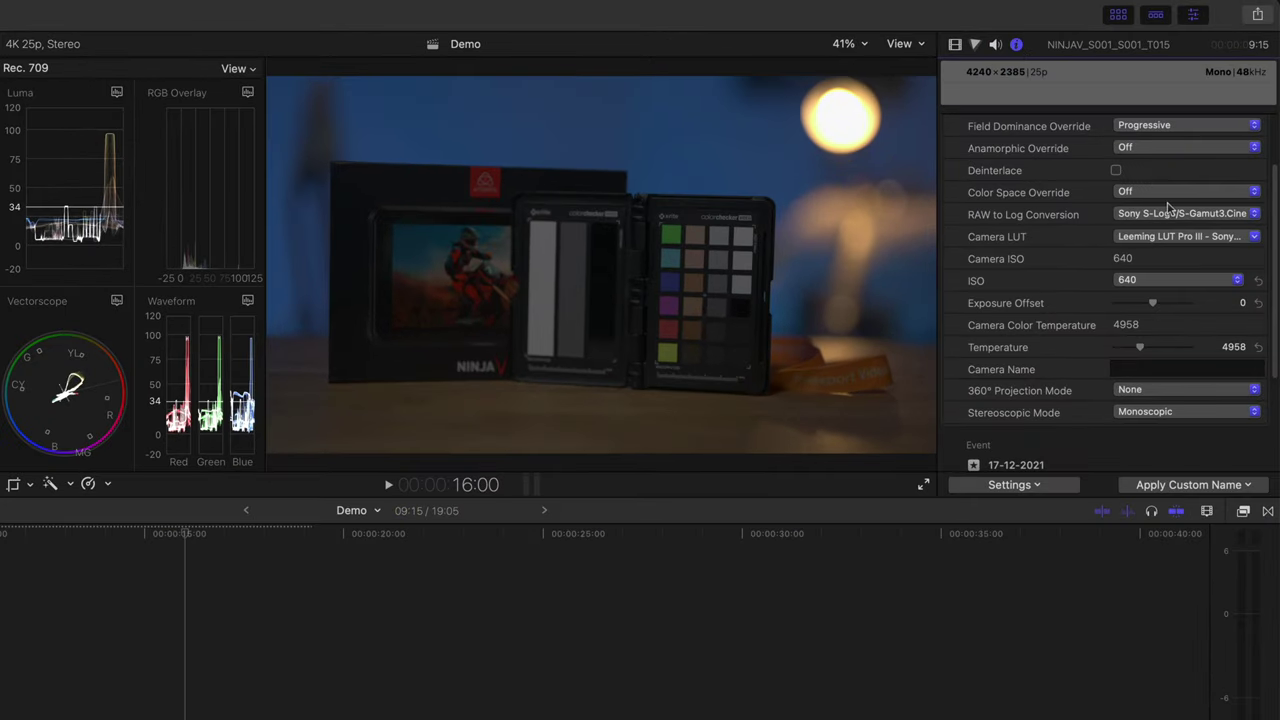
left_click(1188, 285)
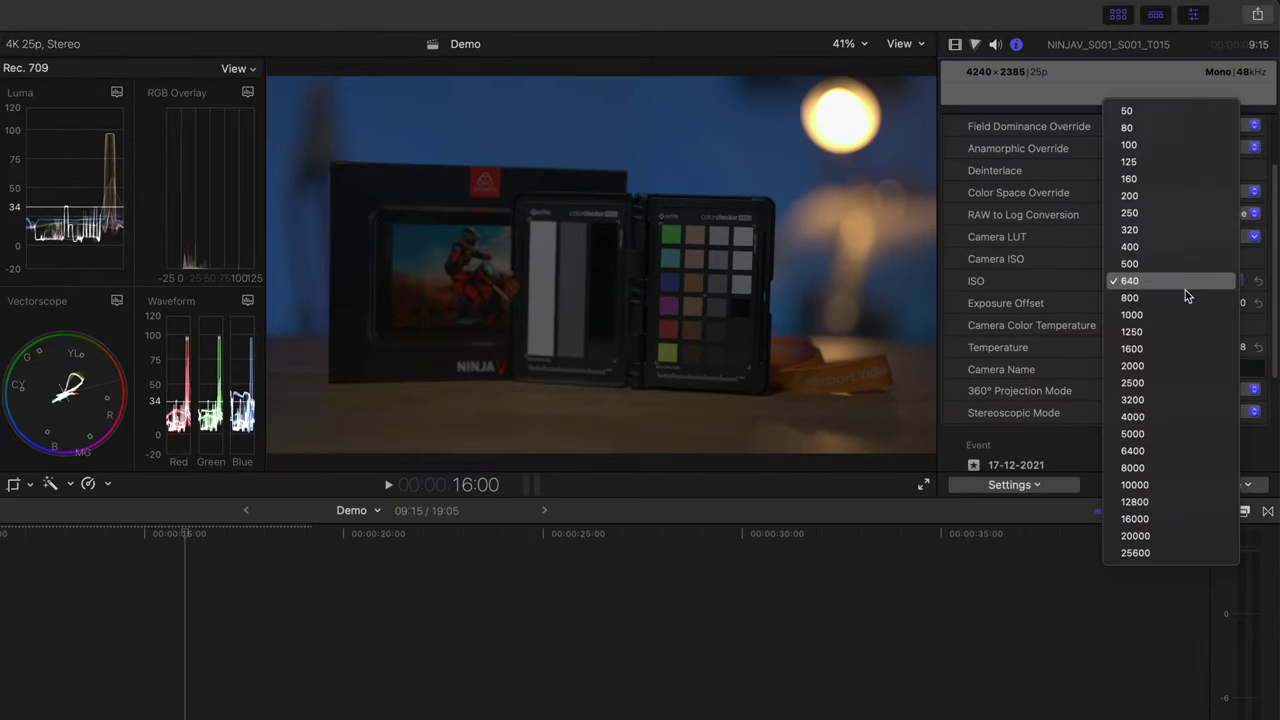
left_click(1176, 320)
left_click(1203, 285)
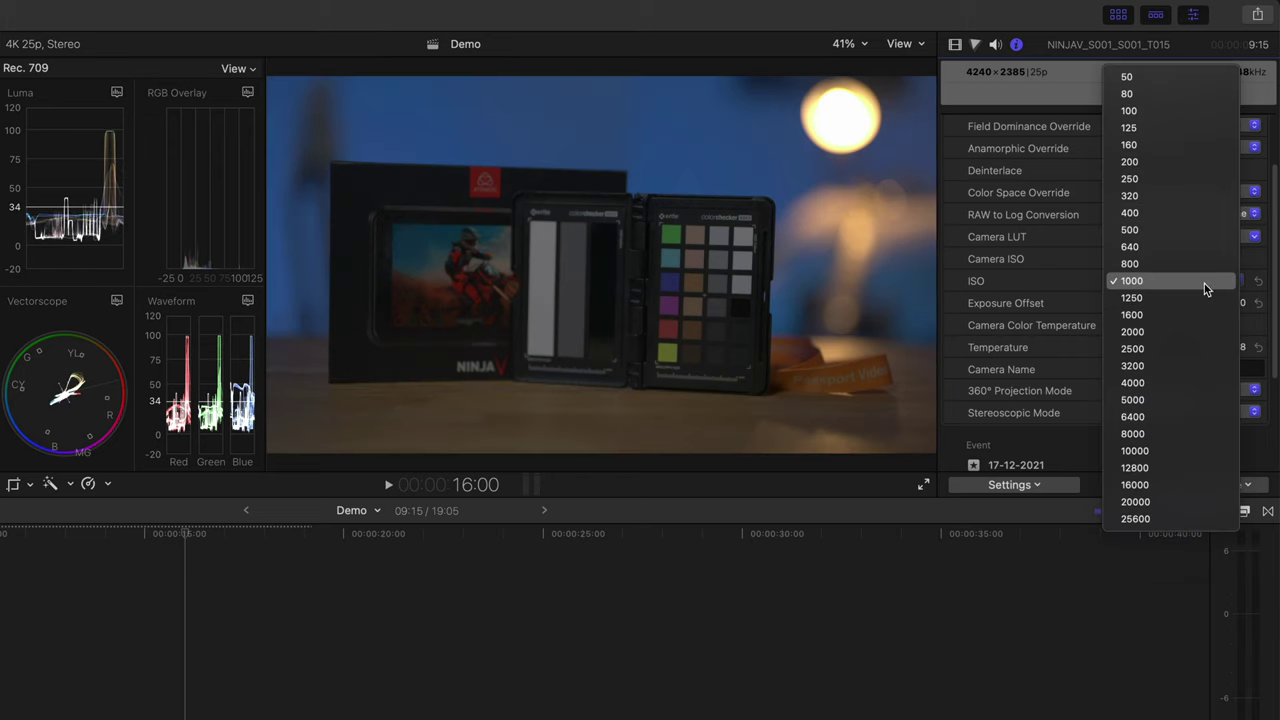
left_click(1196, 337)
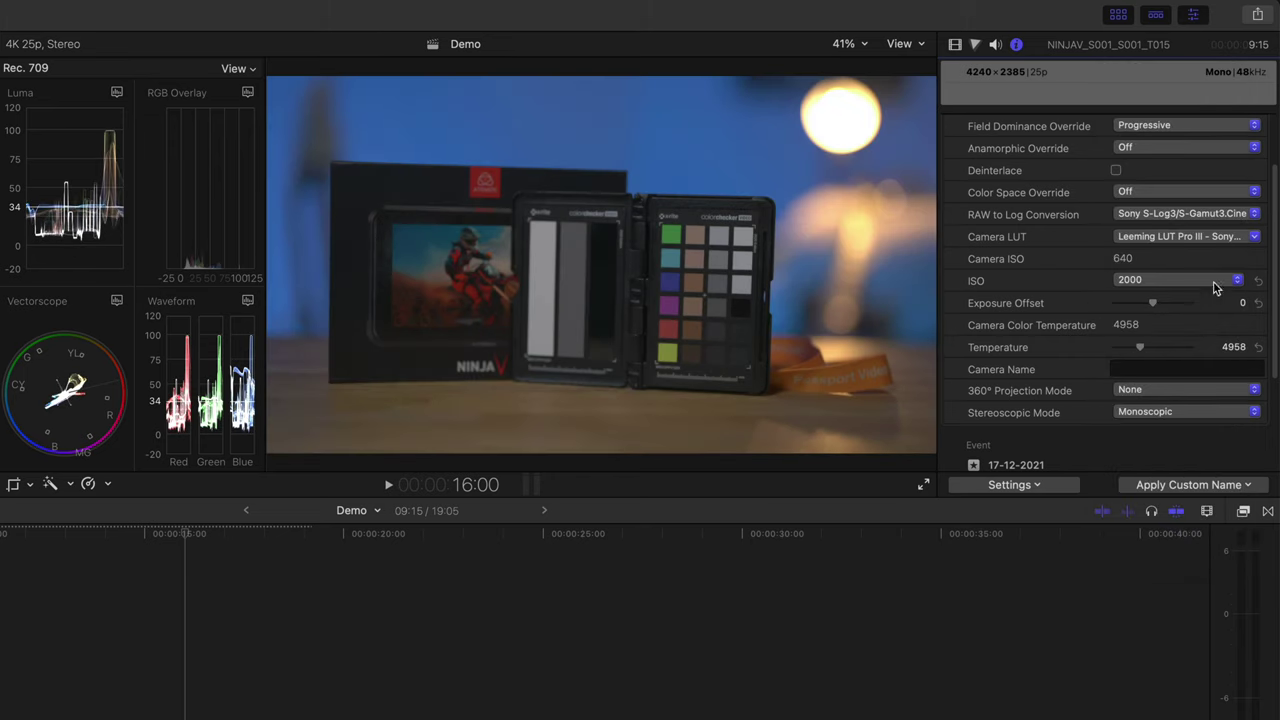
left_click(1214, 282)
left_click(1215, 299)
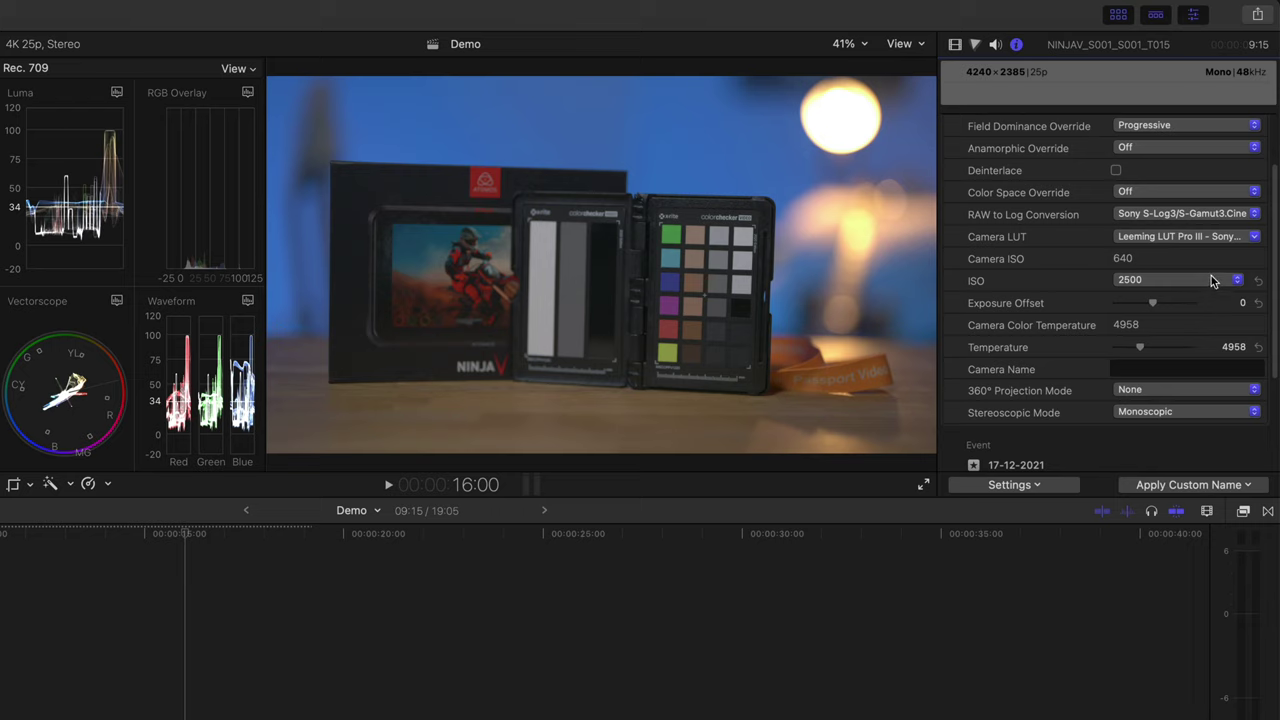
left_click(1212, 281)
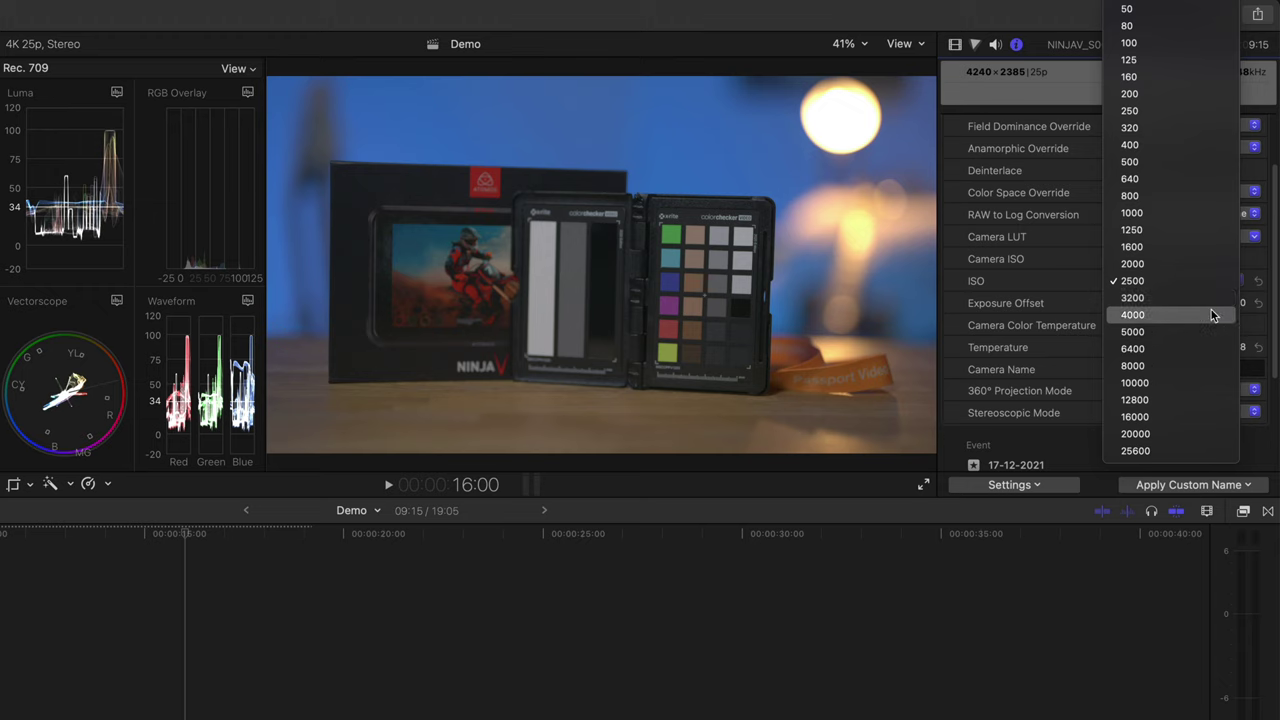
left_click(1212, 316)
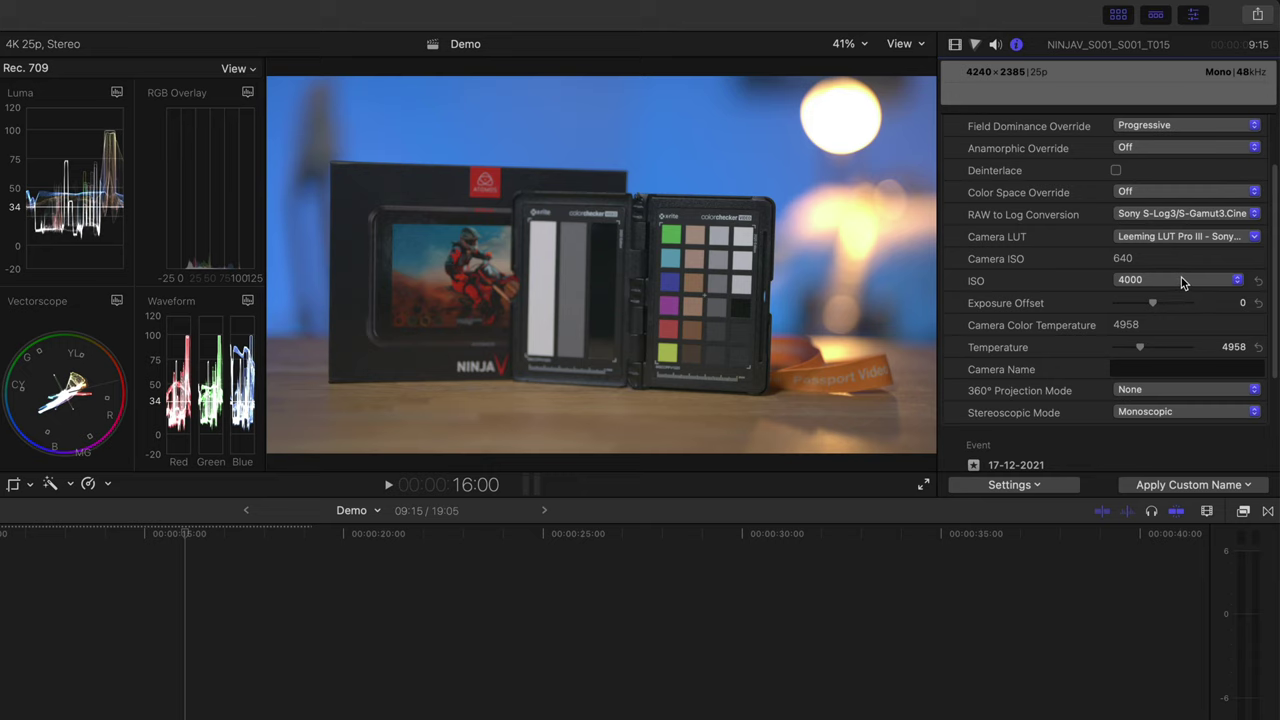
left_click(1181, 277)
left_click(1181, 266)
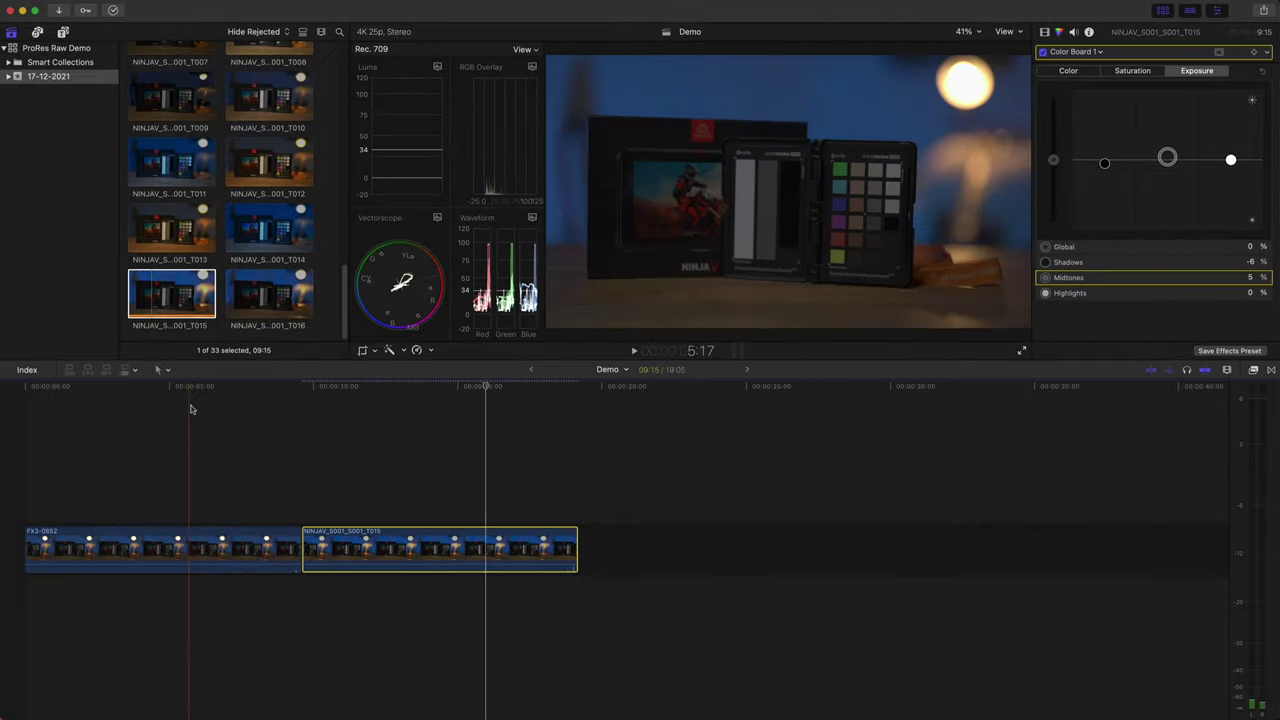
- Set FX3-0852's Color Board exposure to Global -1%, Shadows -5%, Midtones 26% and Highlights 93%
left_click(202, 545)
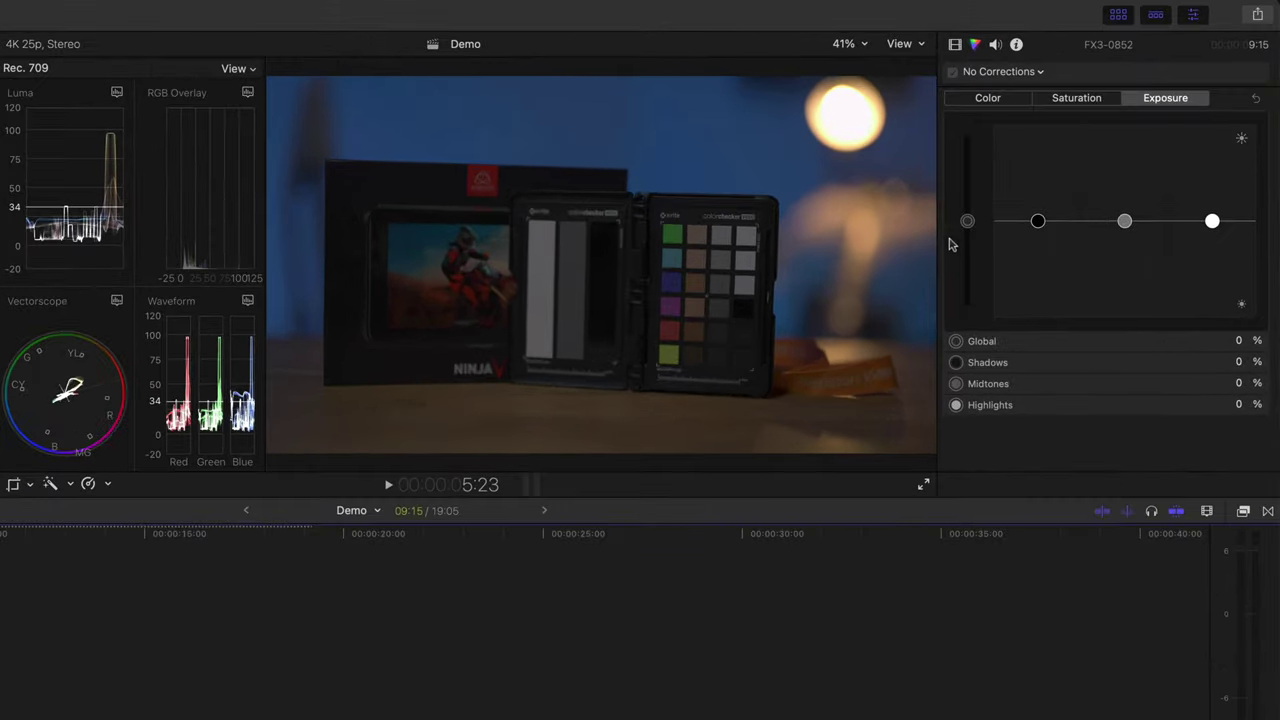
left_click(1051, 160)
mouse_move(966, 221)
left_mouse_down()
mouse_move(968, 194)
mouse_move(967, 217)
left_mouse_up()
left_click_drag(1212, 220, 1212, 127)
left_click_drag(966, 217, 967, 221)
left_click_drag(1212, 127, 1211, 123)
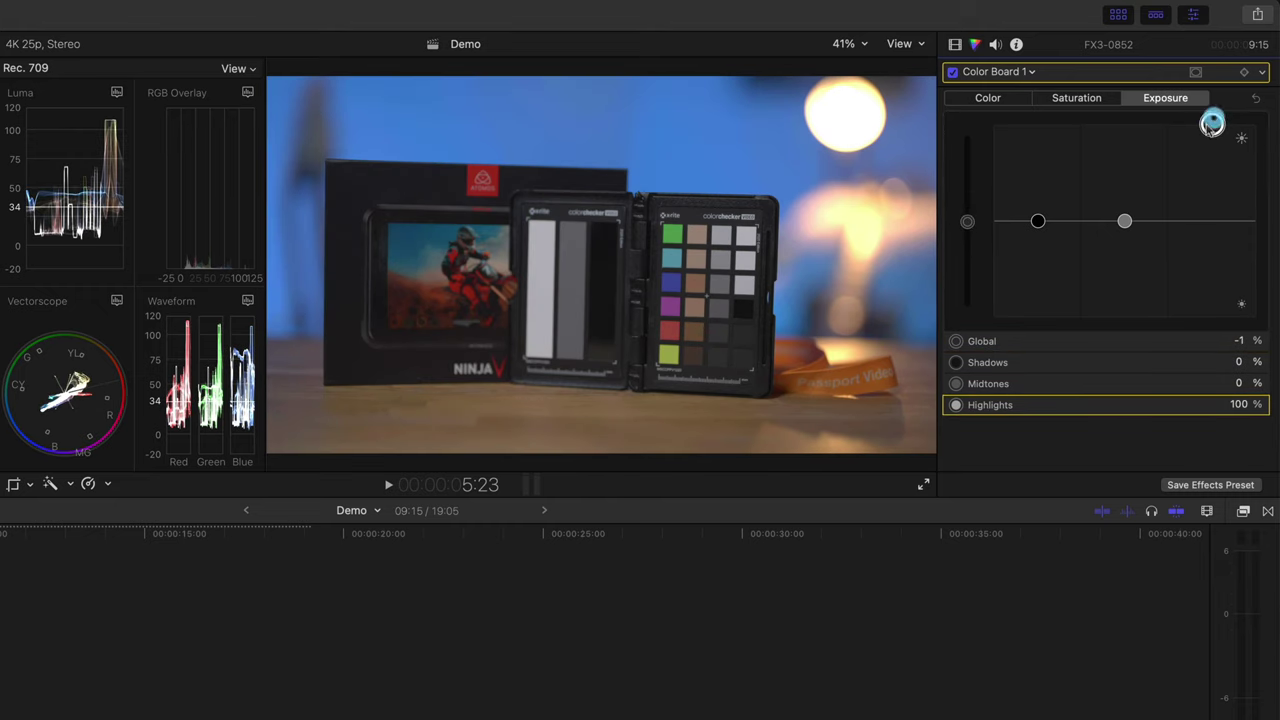
left_click_drag(1038, 222, 1039, 226)
left_click_drag(1124, 221, 1124, 196)
left_click_drag(1213, 127, 1211, 131)
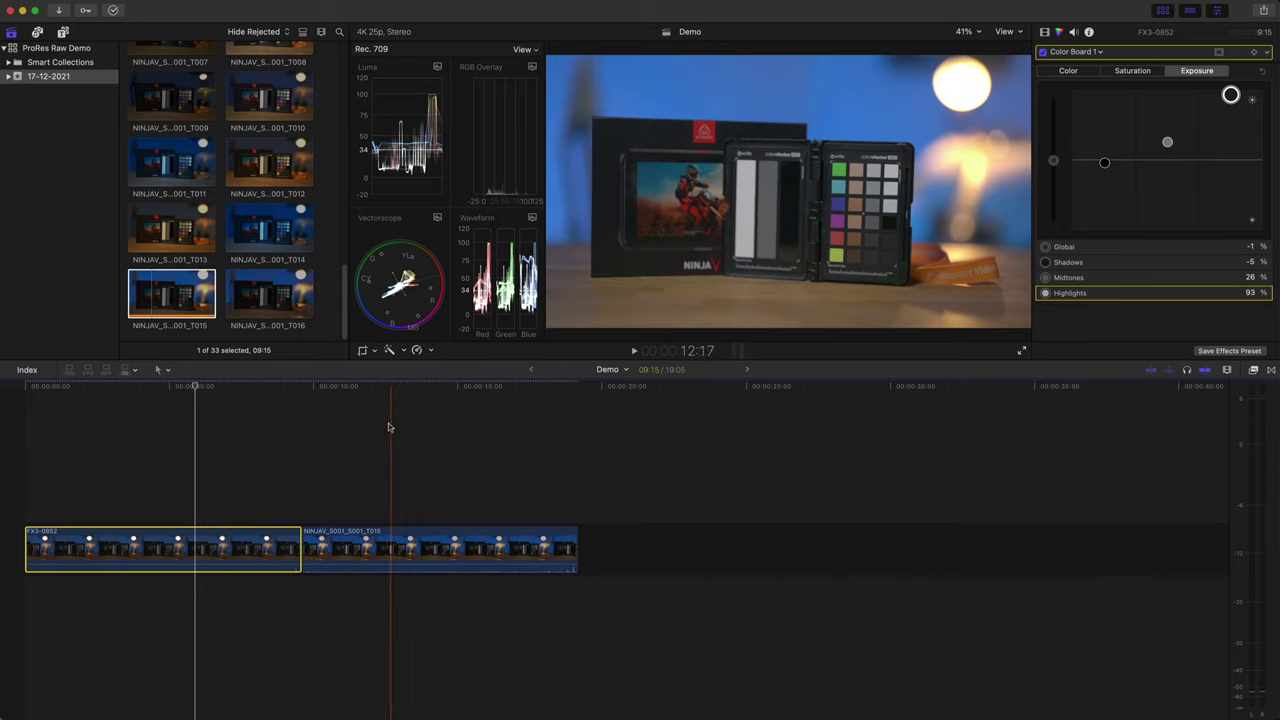
- Compare with the NINJAV clip, clear both clips from the Demo timeline, and place FX3-0850 at its start
left_click(397, 550)
left_click(471, 490)
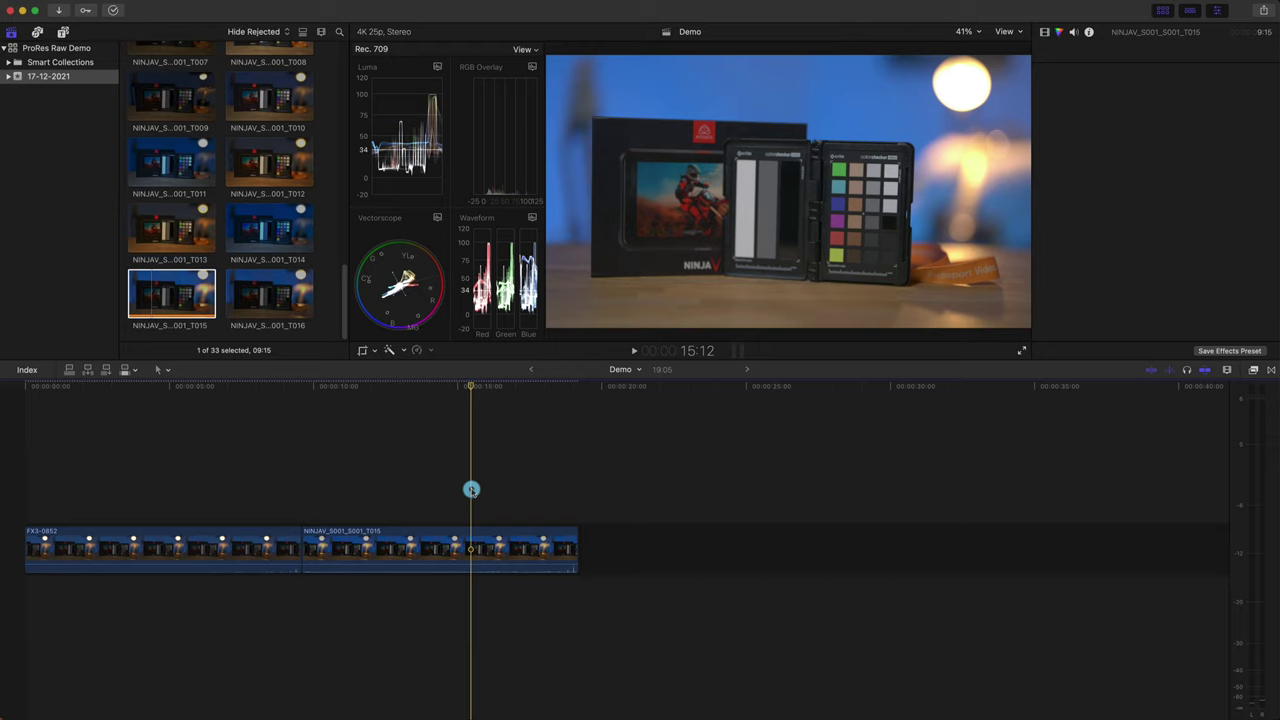
left_click_drag(535, 462, 138, 588)
key("BackSpace")
scroll(172, 200, "up", 5)
left_click(171, 121)
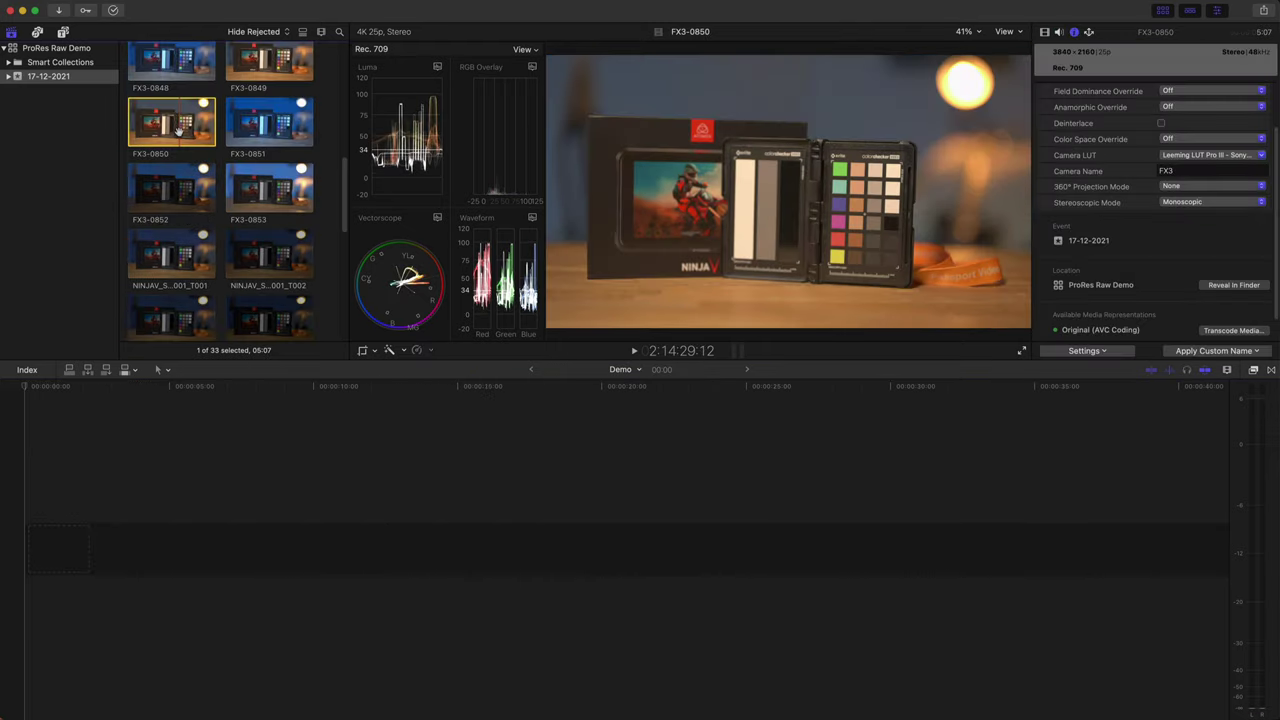
left_click_drag(249, 295, 110, 545)
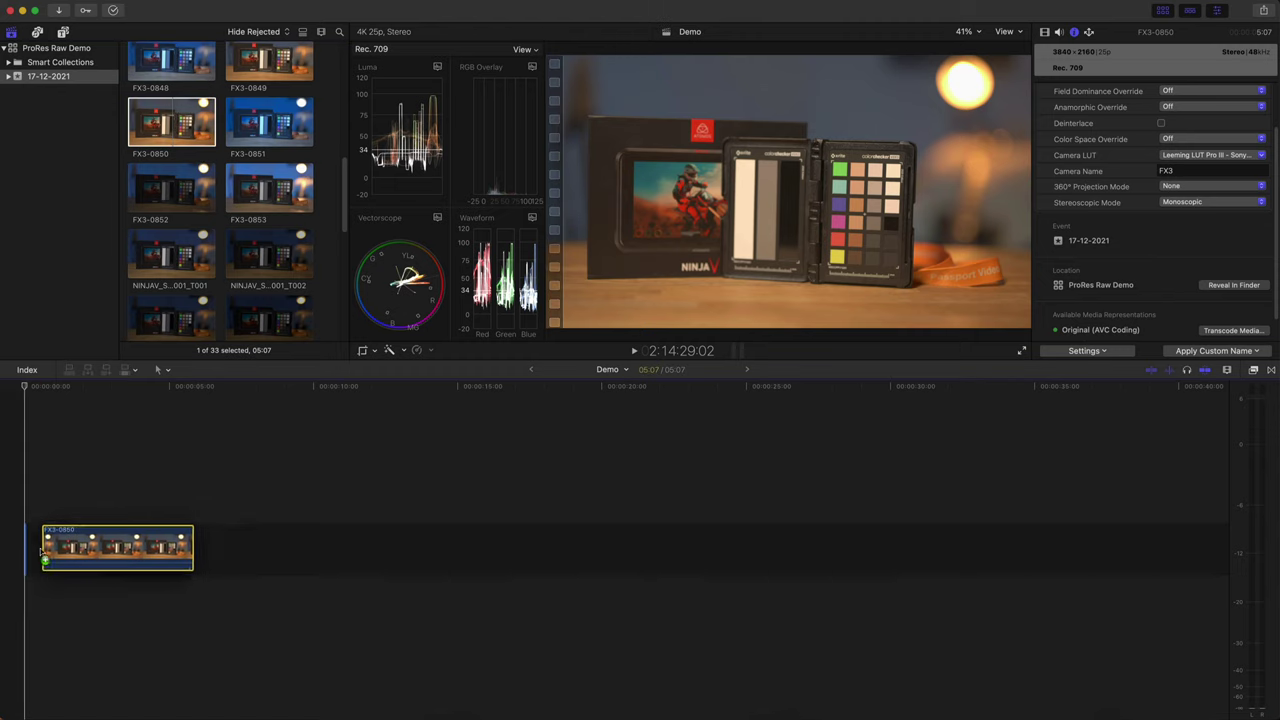
left_click(103, 387)
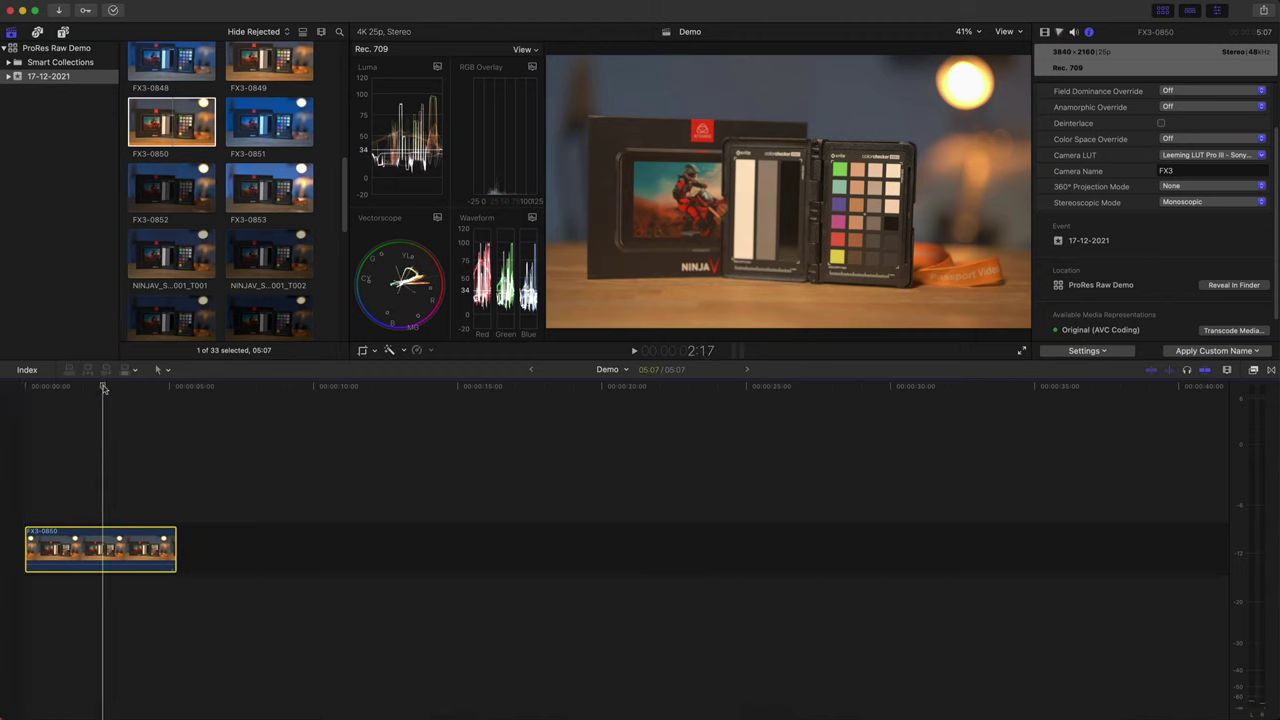
- Append NINJAV_S001_S001_T012 after FX3-0850 in the timeline and set its RAW temperature to 5220
scroll(344, 204, "down", 1)
left_click_drag(344, 204, 344, 331)
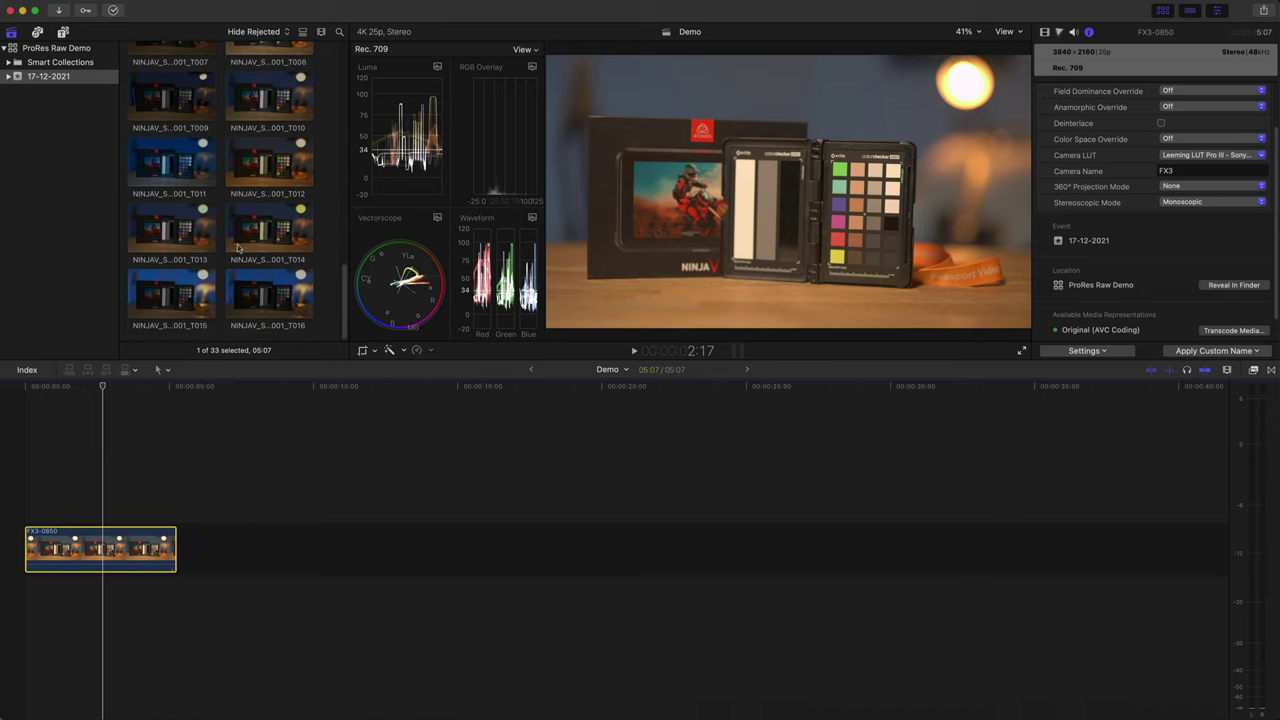
left_click(253, 166)
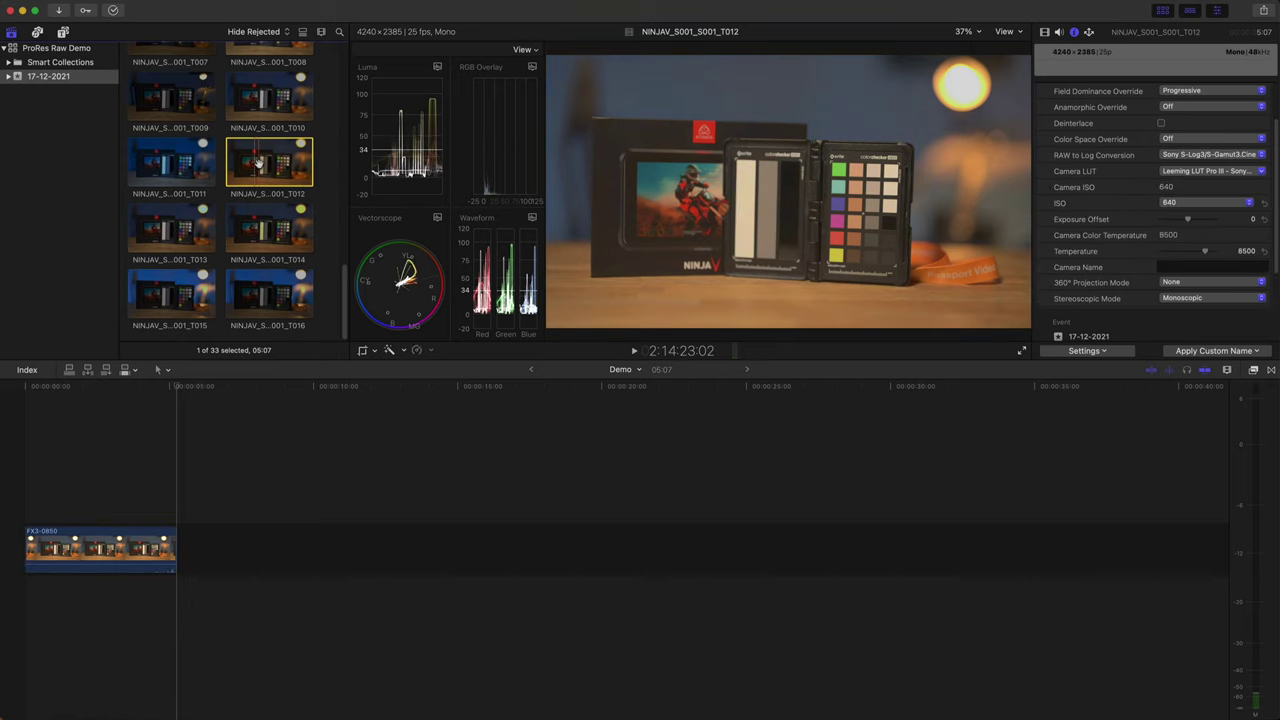
left_click_drag(253, 166, 190, 550)
key("super+7")
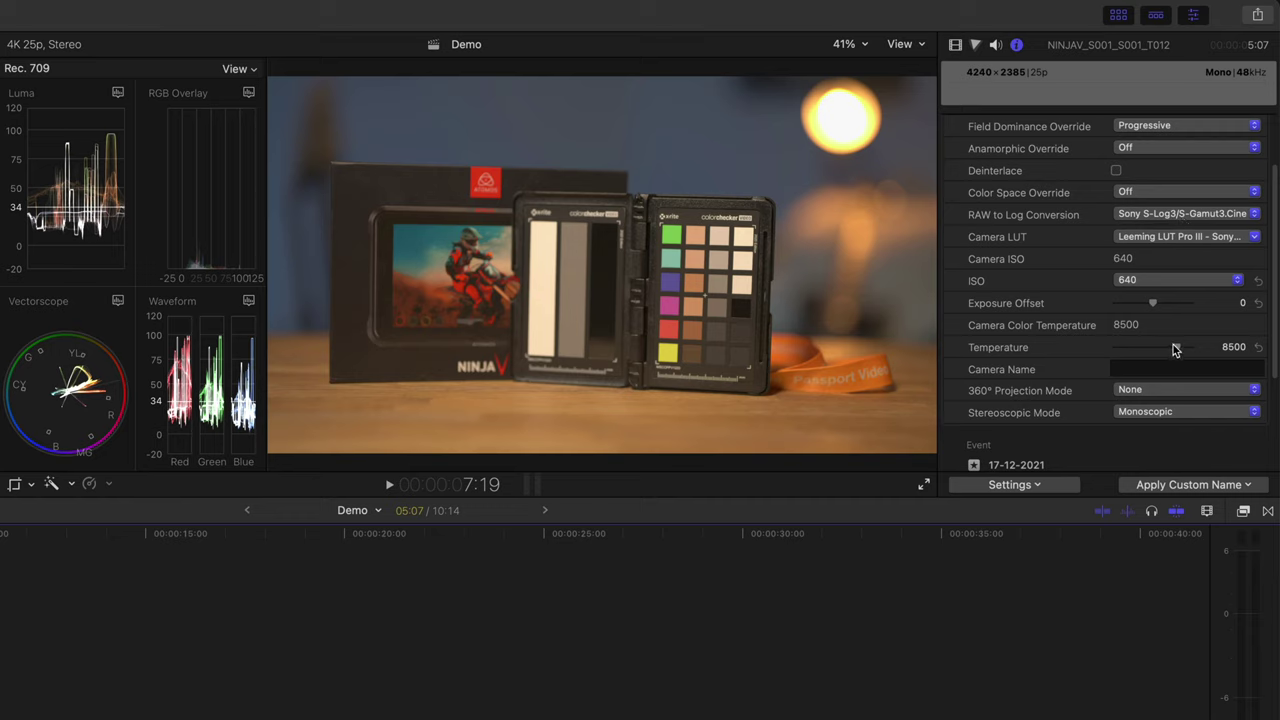
left_click_drag(1172, 350, 1146, 353)
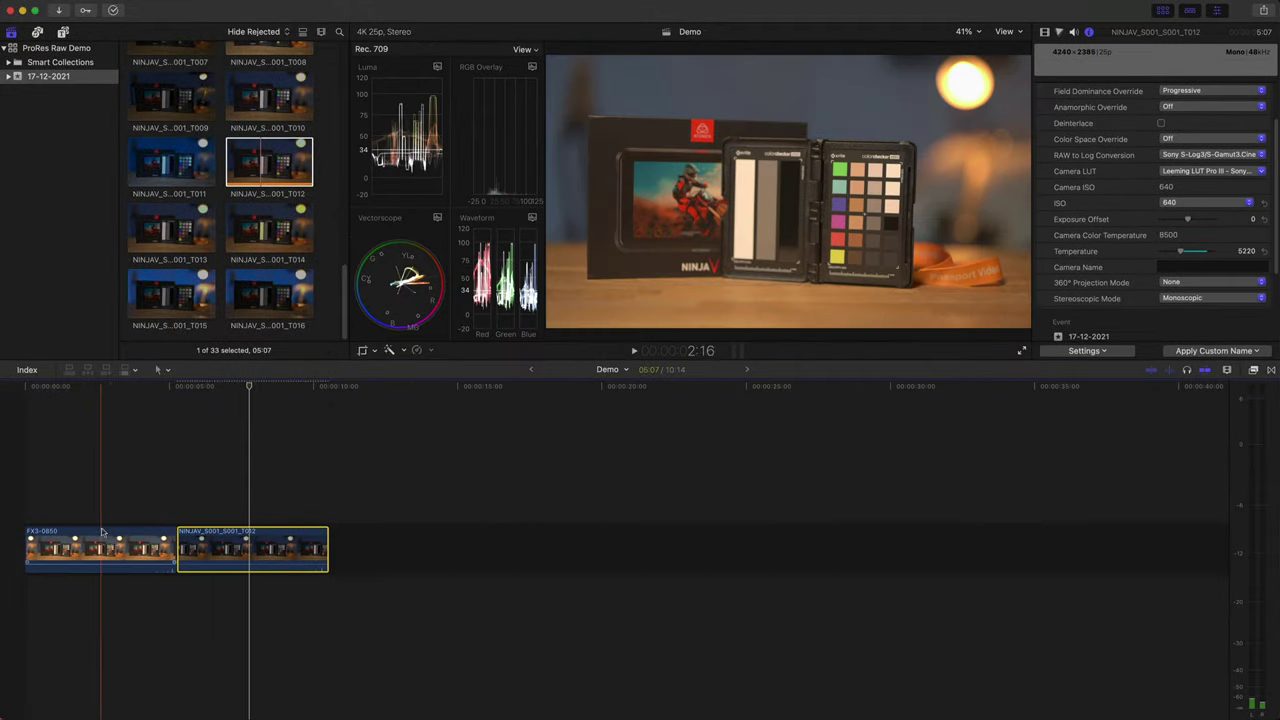
- Add a Color Wheels correction to FX3-0850 in the timeline and set its temperature to 3527
left_click(109, 537)
left_click(114, 384)
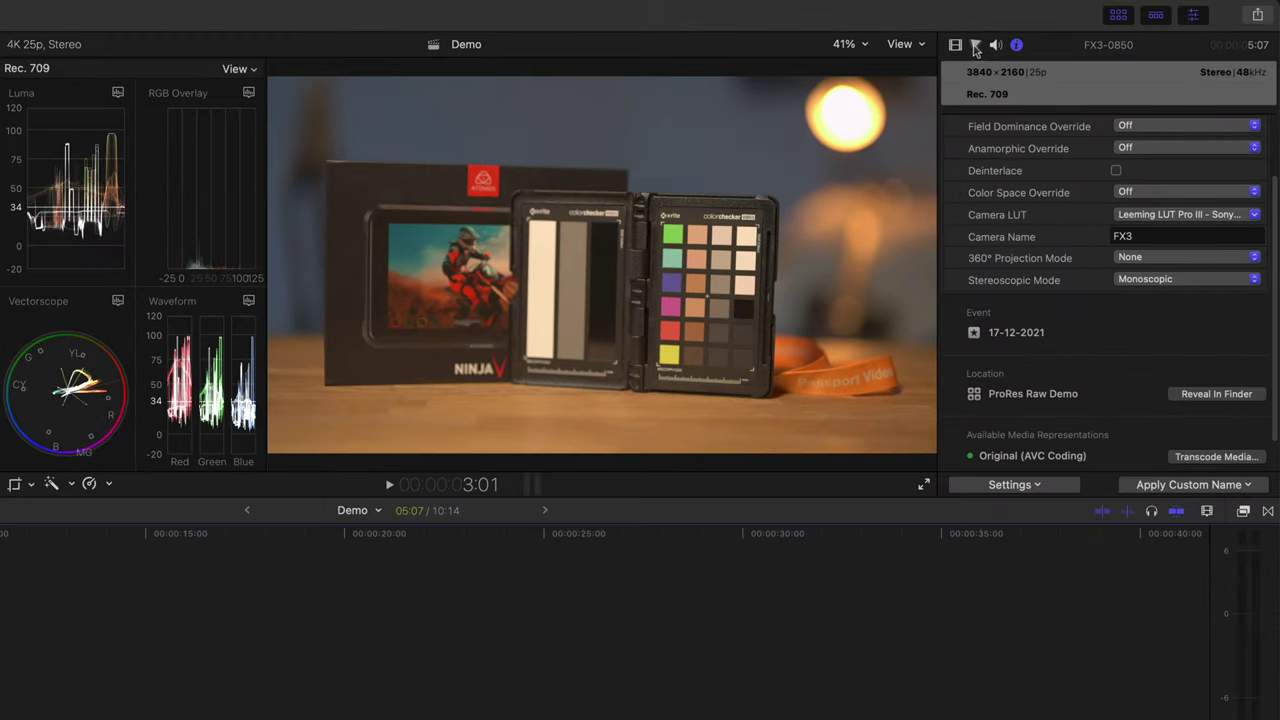
left_click(975, 46)
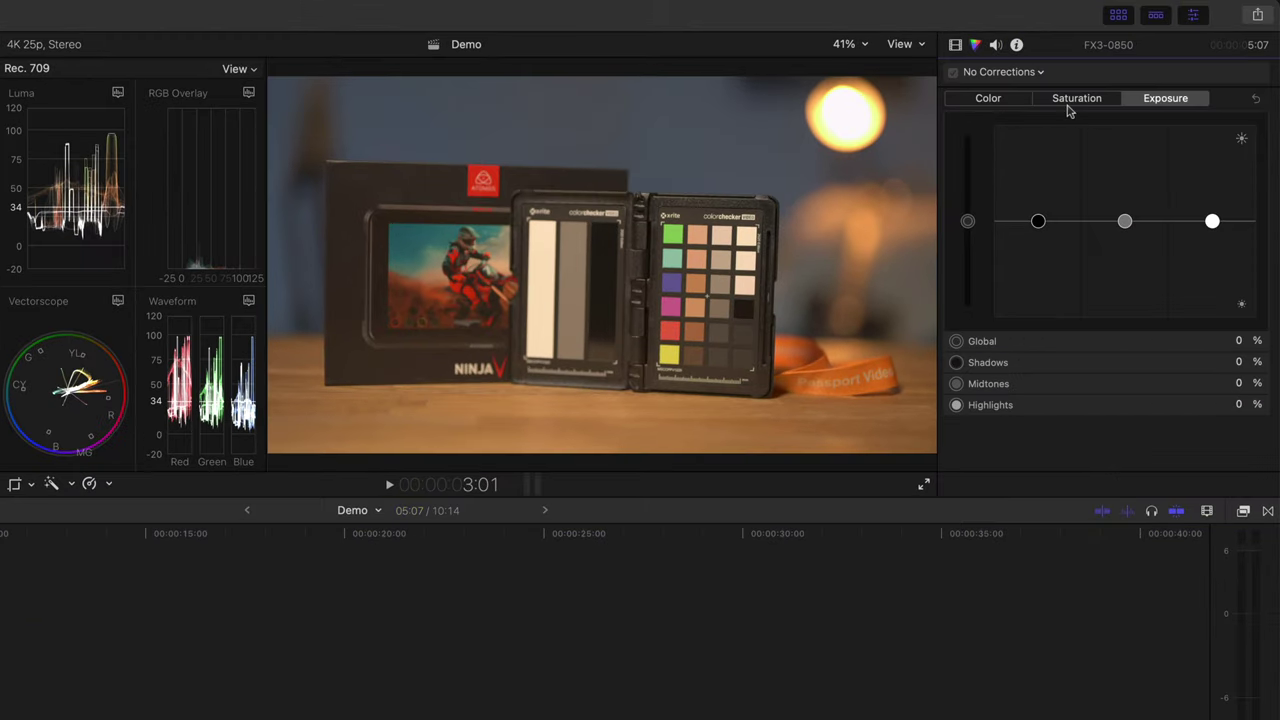
left_click(1034, 73)
left_click(1020, 126)
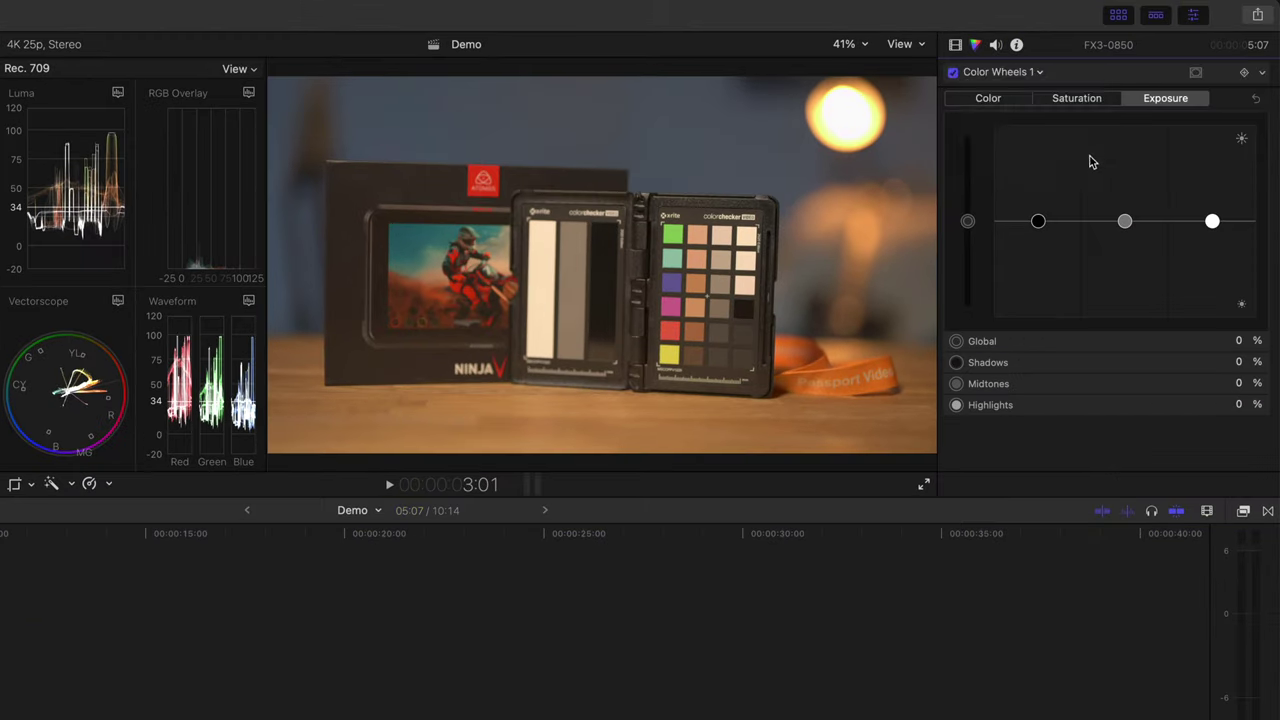
scroll(1270, 310, "down", 4)
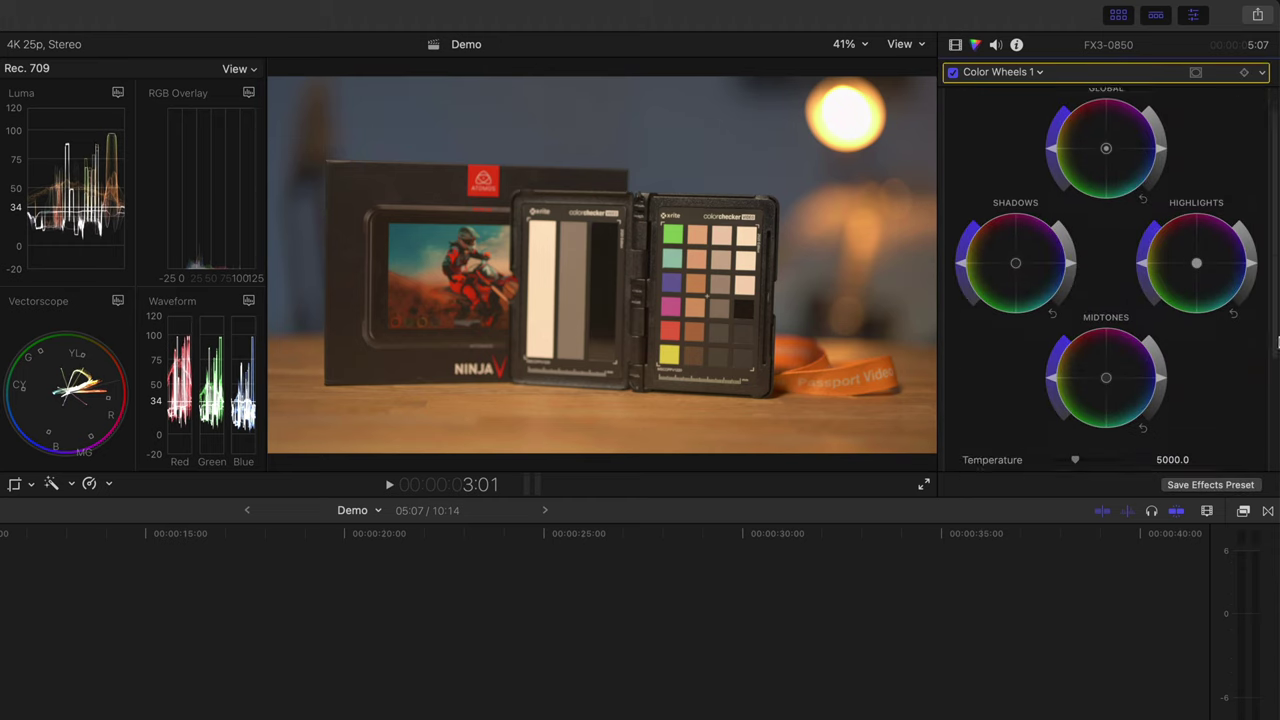
mouse_move(1076, 318)
left_mouse_down()
mouse_move(1090, 322)
mouse_move(1051, 326)
mouse_move(1064, 322)
left_mouse_up()
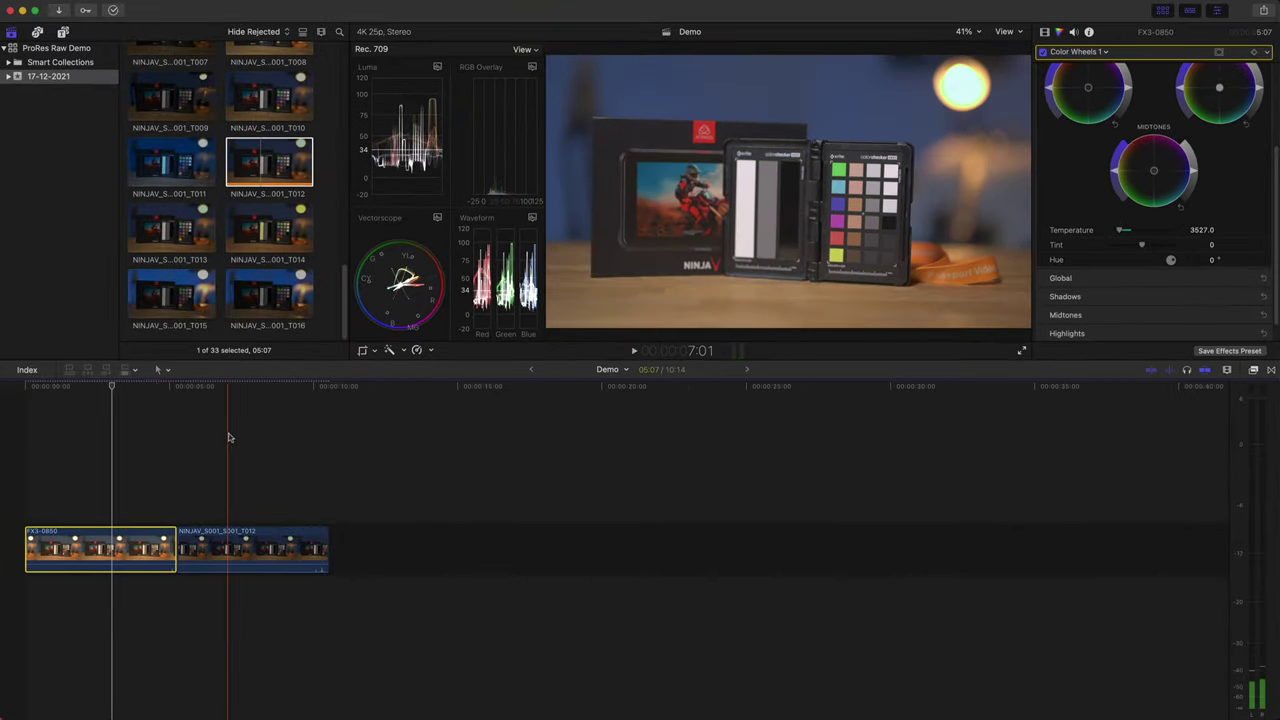
- Compare FX3-0850 with the NINJAV clip and readjust FX3-0850's Color Wheels temperature to 4053
left_click(135, 441)
scroll(1200, 200, "up", 5)
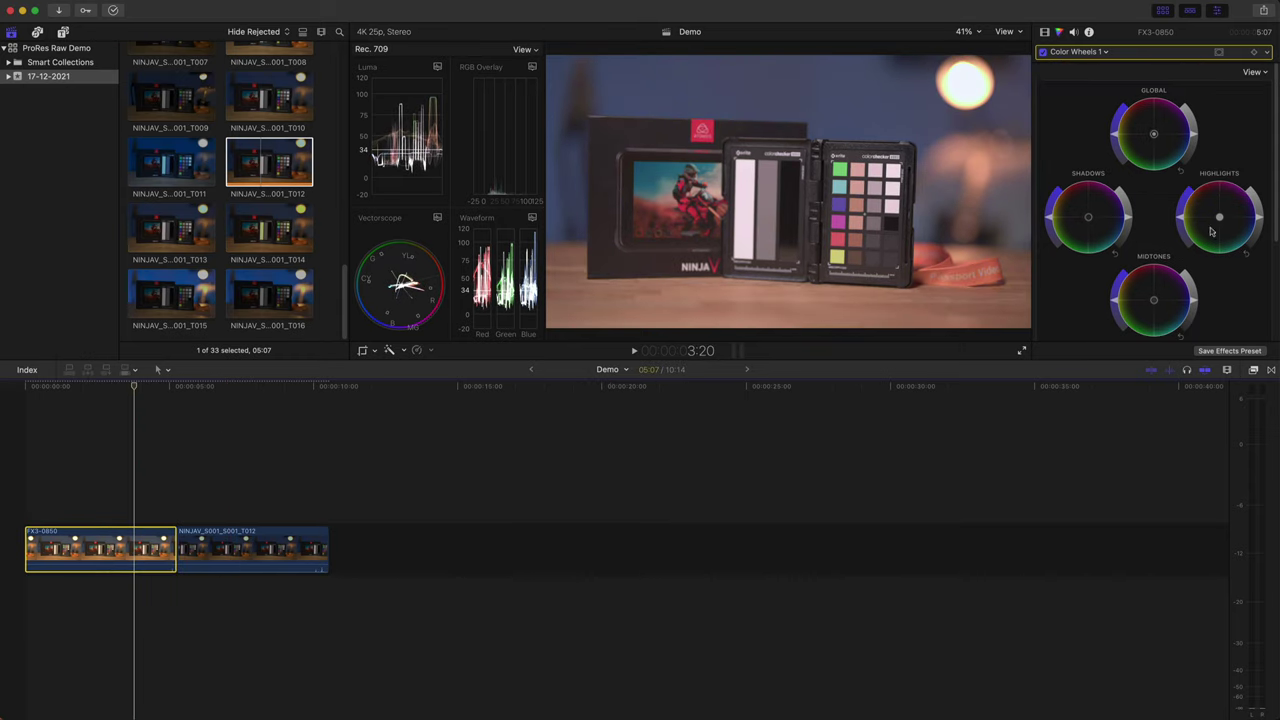
scroll(1216, 217, "down", 2)
left_click_drag(1122, 302, 1126, 302)
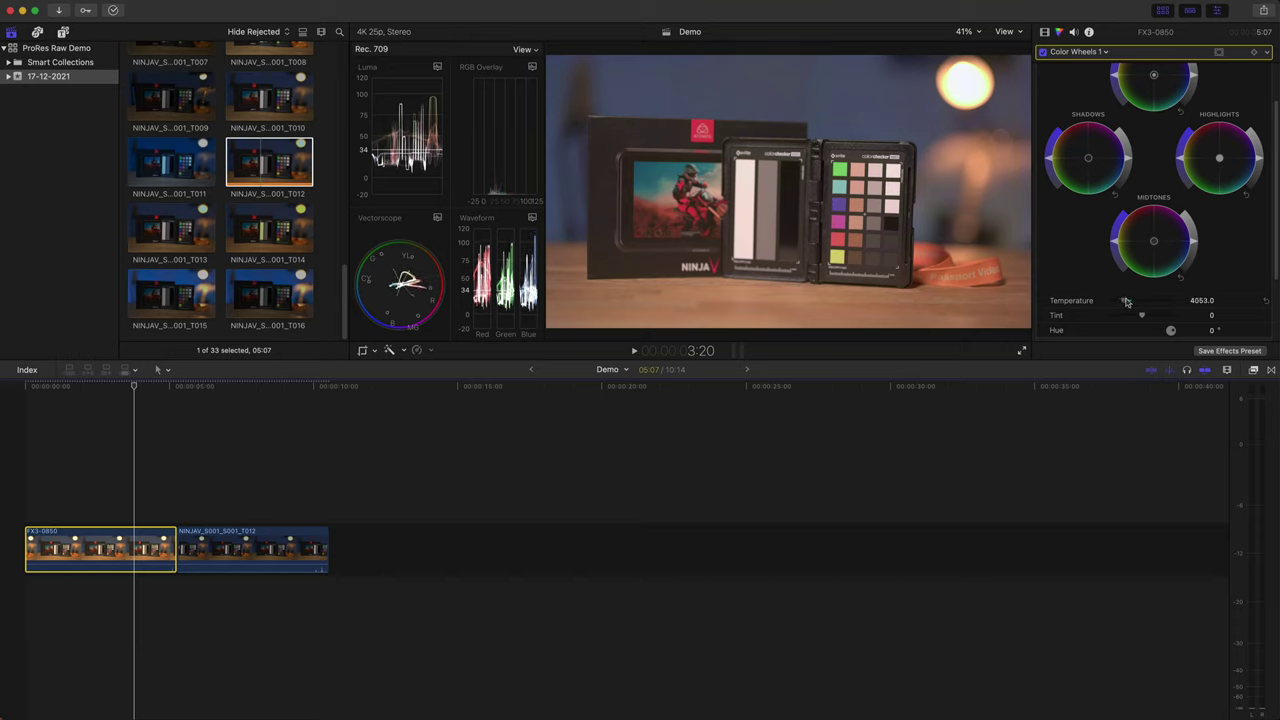